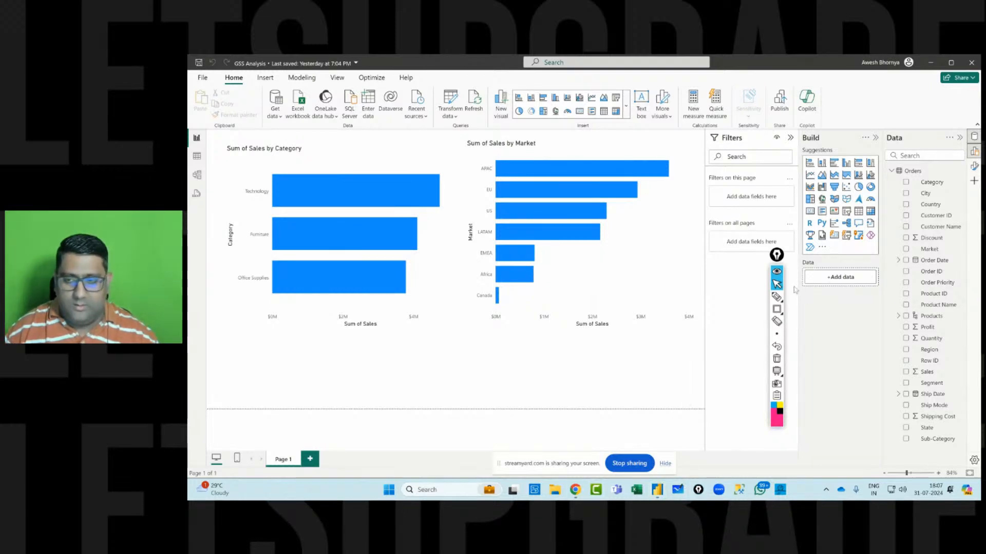
{"action": "mouse_move", "coordinate": [778, 256]}
{"action": "left_mouse_down"}
{"action": "mouse_move", "coordinate": [795, 285]}
{"action": "mouse_move", "coordinate": [789, 253]}
{"action": "left_mouse_up"}
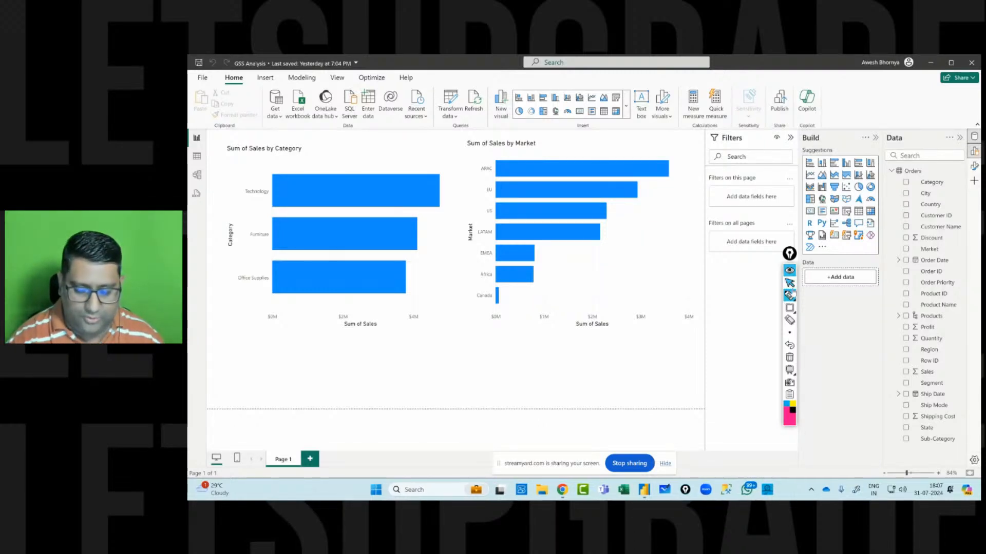
{"action": "left_click", "coordinate": [789, 295]}
{"action": "left_click_drag", "start_coordinate": [941, 209], "coordinate": [962, 199]}
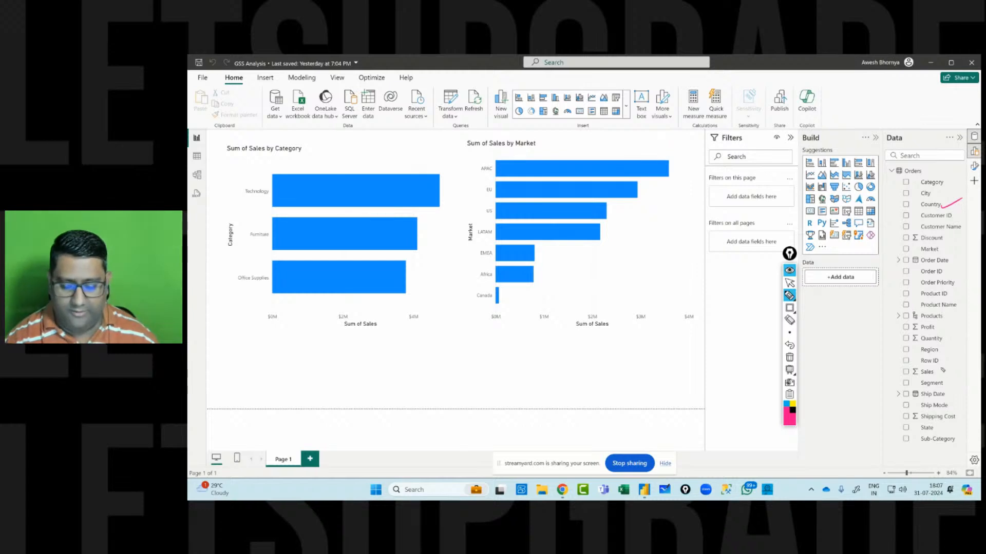
{"action": "left_click_drag", "start_coordinate": [940, 430], "coordinate": [958, 416]}
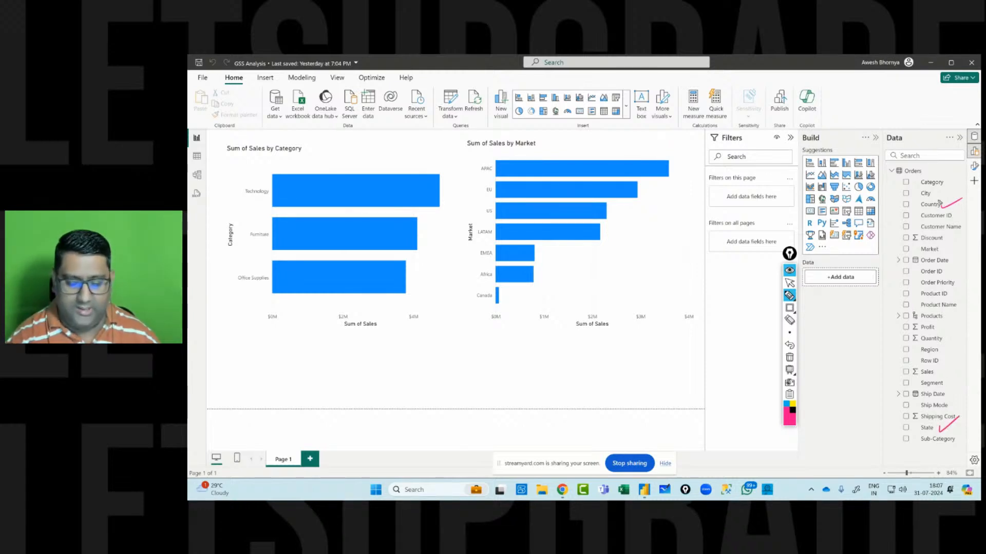
{"action": "left_click_drag", "start_coordinate": [936, 198], "coordinate": [959, 190]}
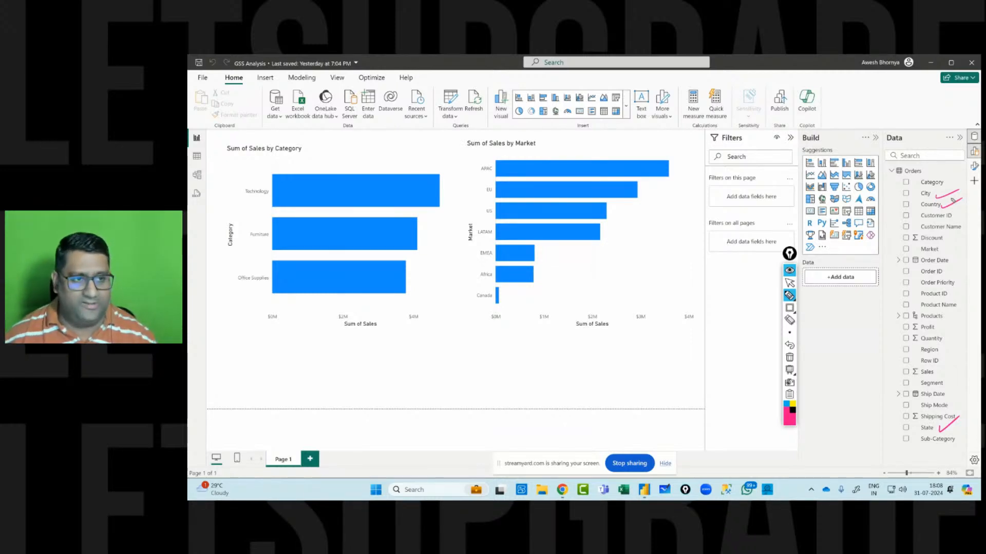
{"action": "left_click", "coordinate": [789, 282]}
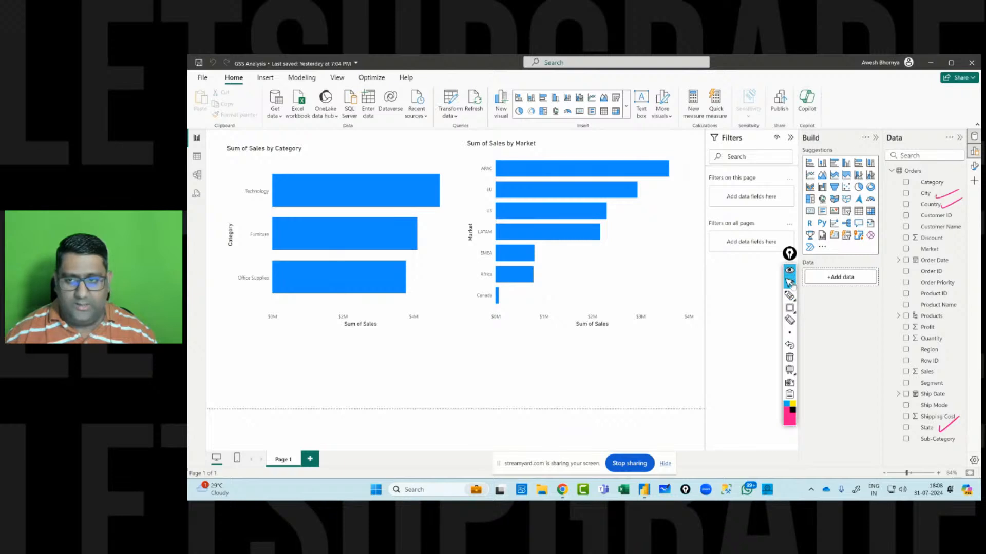
{"action": "left_click", "coordinate": [789, 357]}
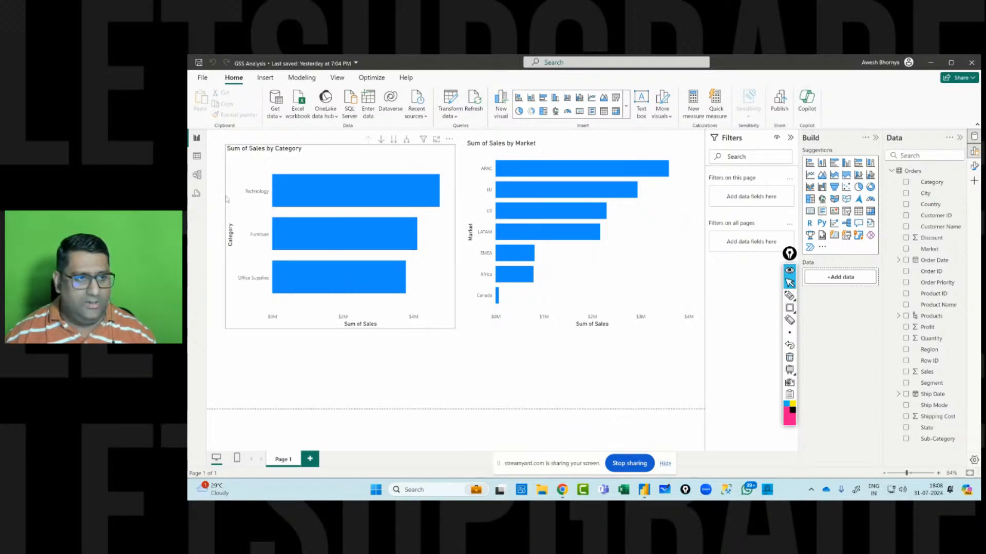
Switch to the model view and expand the Orders table in the data list.
{"action": "left_click", "coordinate": [198, 177]}
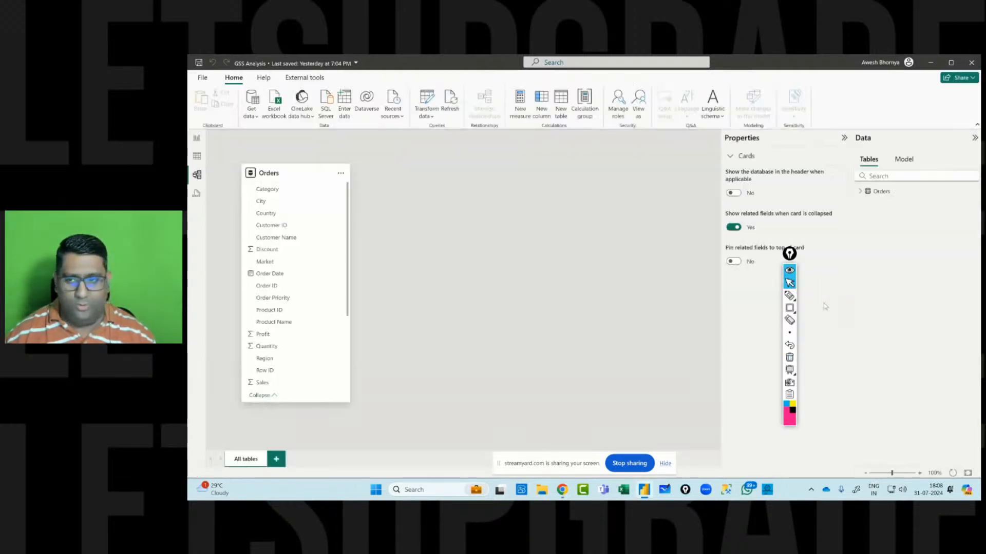
{"action": "left_click", "coordinate": [860, 191]}
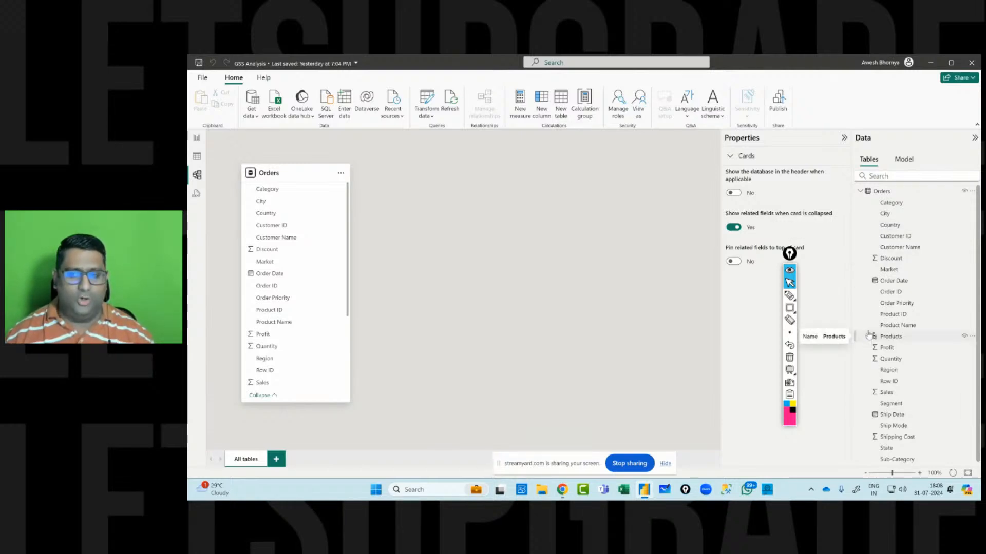
Examine the semantic model tree: cultures, and the Orders table's columns, hierarchies and partitions.
{"action": "left_click", "coordinate": [904, 160]}
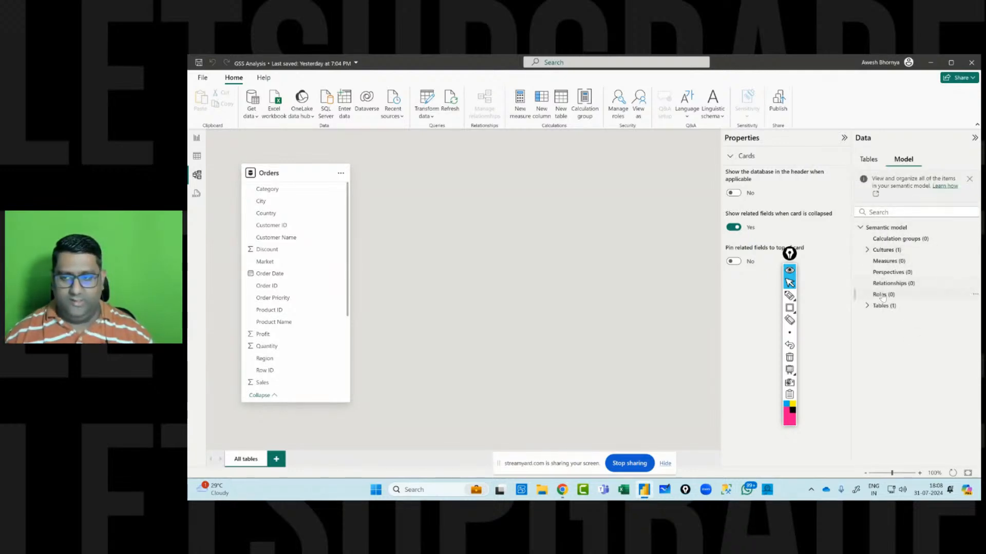
{"action": "left_click", "coordinate": [868, 250]}
{"action": "left_click", "coordinate": [867, 317]}
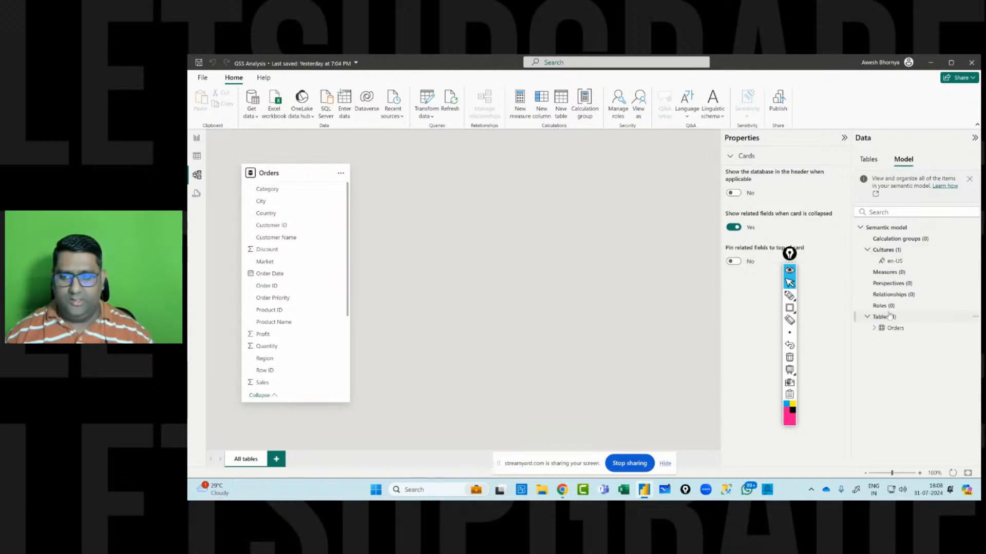
{"action": "left_click", "coordinate": [873, 328]}
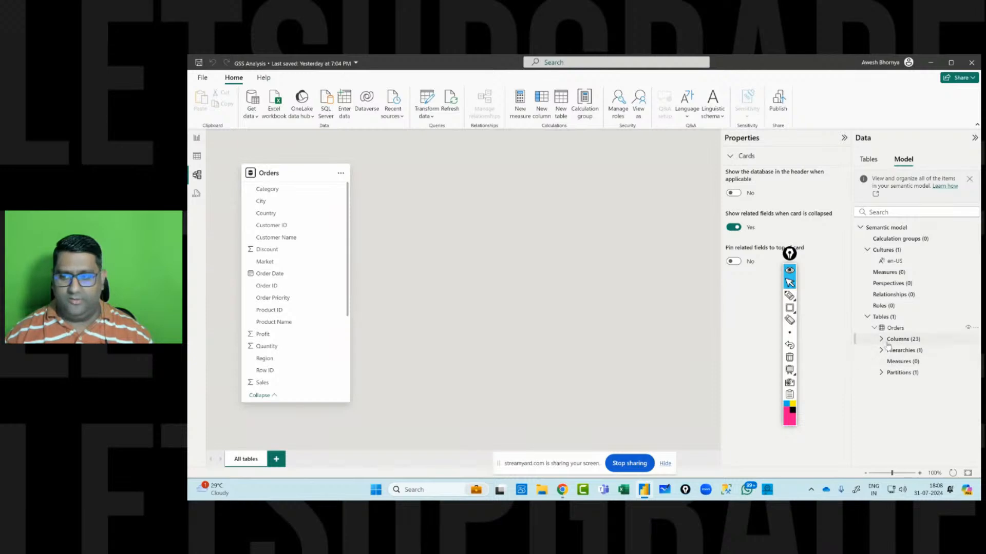
{"action": "left_click", "coordinate": [882, 340]}
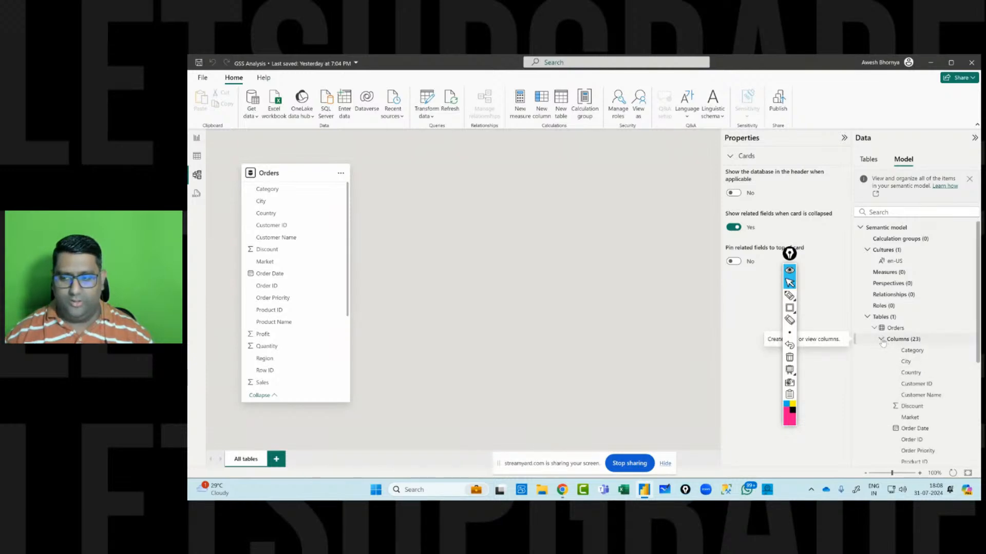
{"action": "left_click", "coordinate": [882, 339]}
{"action": "left_click", "coordinate": [882, 350]}
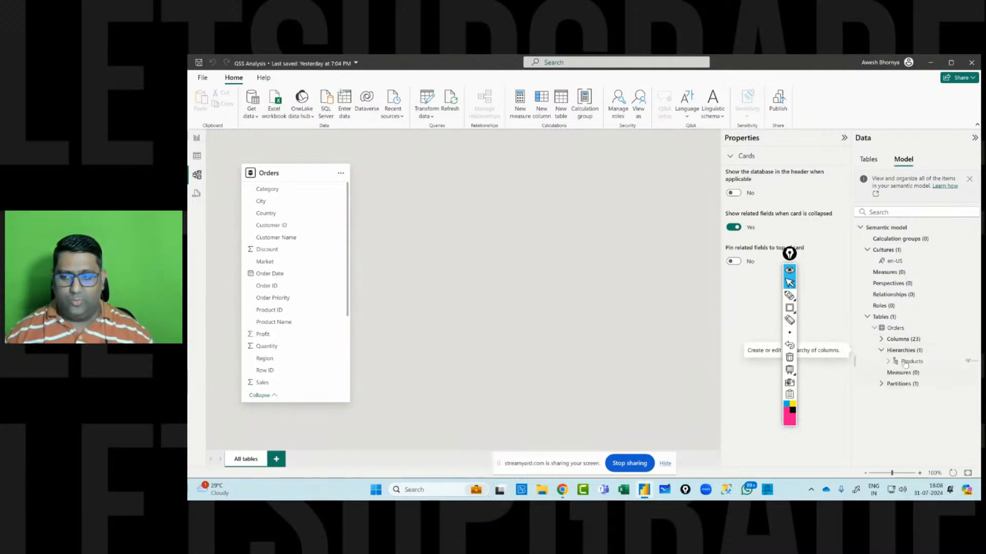
{"action": "left_click", "coordinate": [889, 362]}
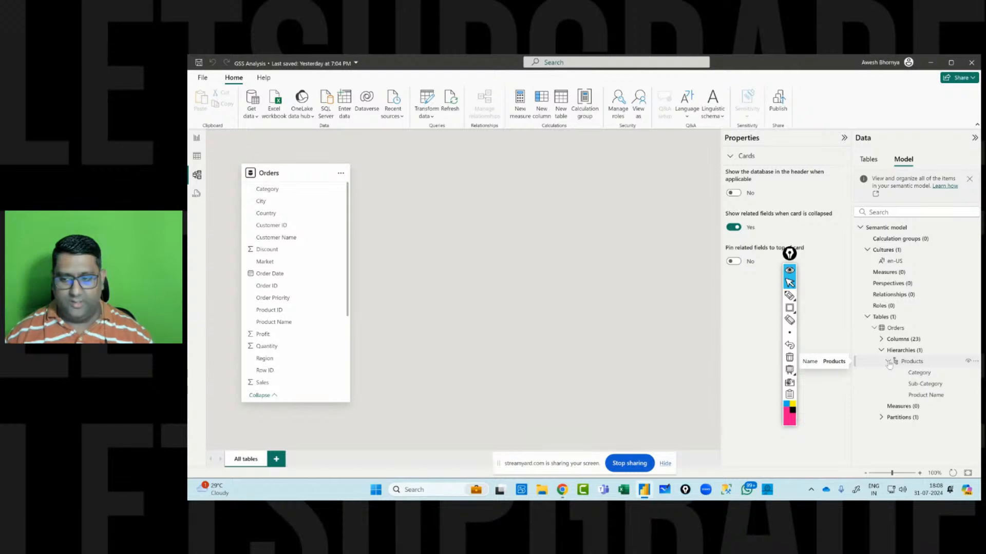
{"action": "left_click", "coordinate": [889, 362]}
{"action": "left_click", "coordinate": [882, 384]}
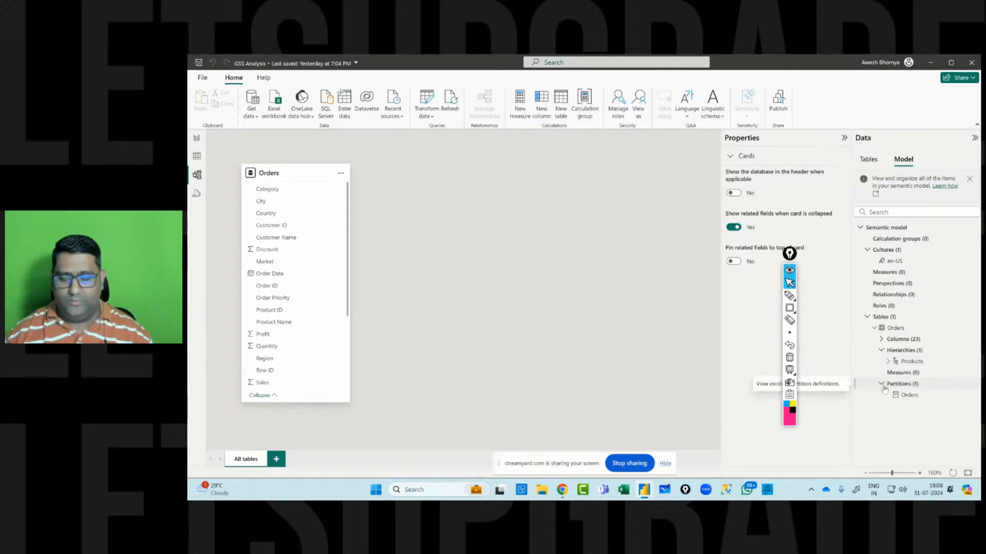
{"action": "left_click", "coordinate": [881, 384]}
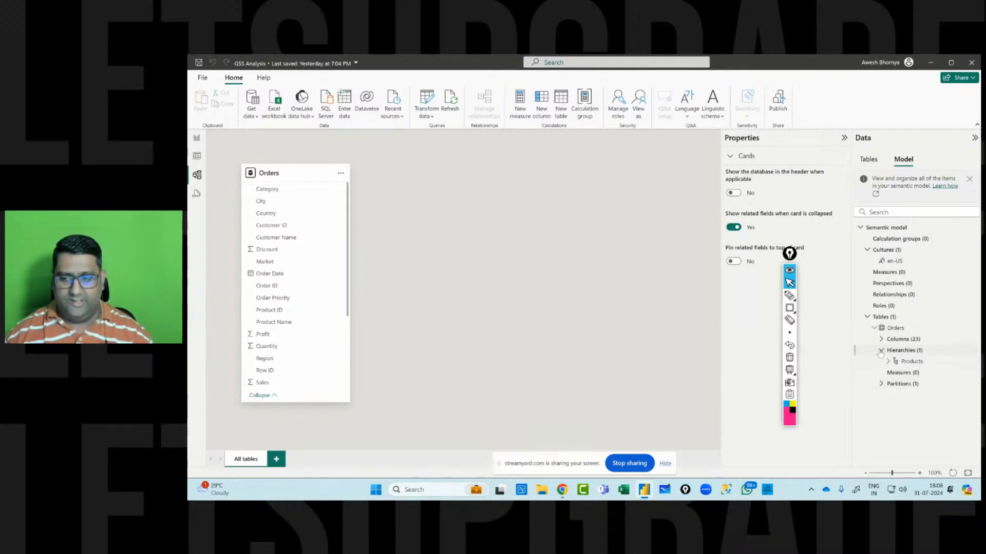
{"action": "left_click", "coordinate": [881, 351]}
{"action": "left_click", "coordinate": [868, 317]}
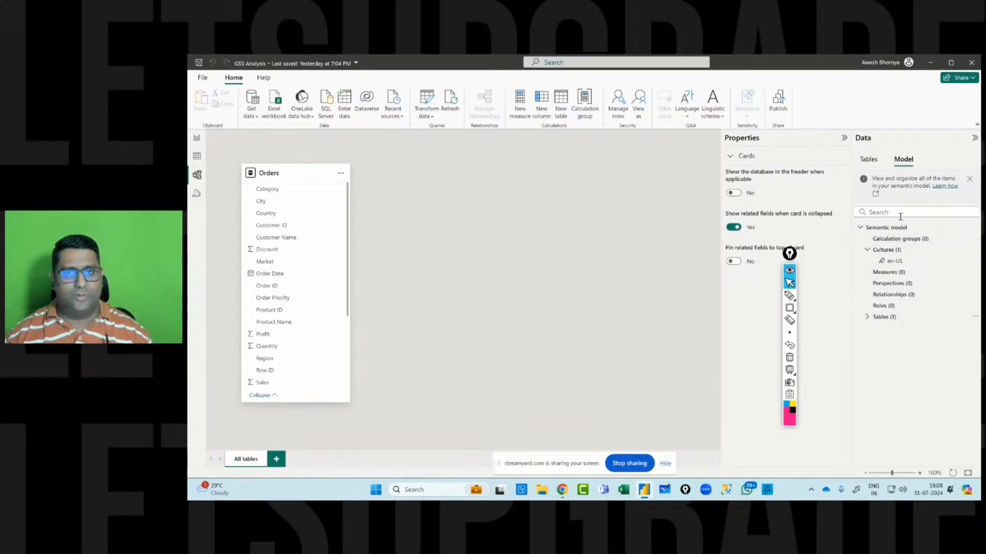
{"action": "left_click", "coordinate": [868, 159]}
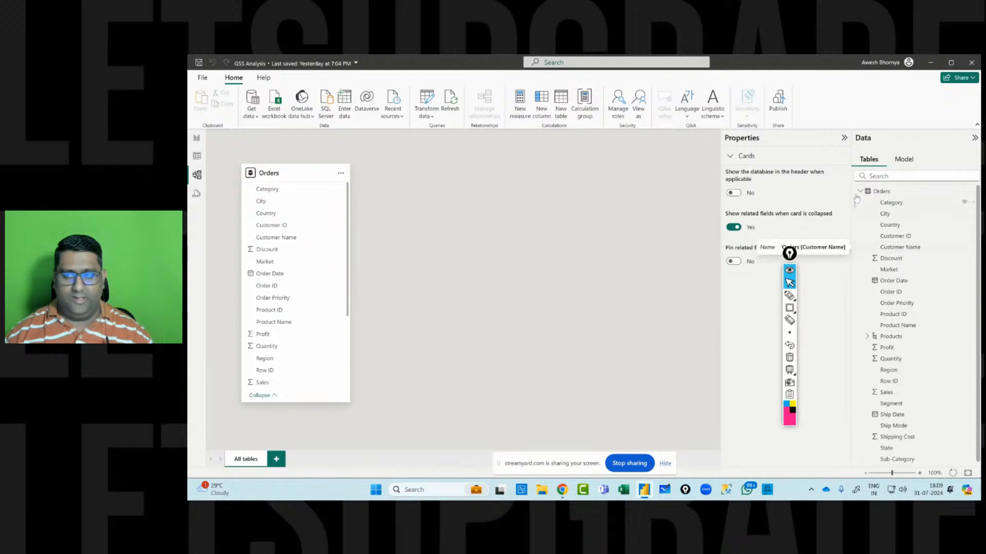
{"action": "left_click", "coordinate": [789, 296]}
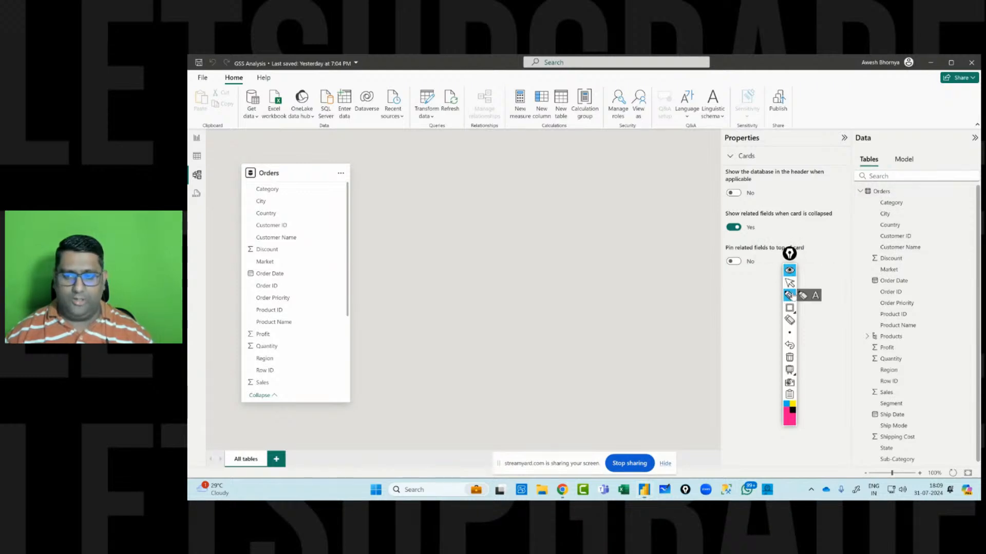
{"action": "mouse_move", "coordinate": [903, 184]}
{"action": "left_mouse_down"}
{"action": "mouse_move", "coordinate": [896, 194]}
{"action": "mouse_move", "coordinate": [905, 203]}
{"action": "left_mouse_up"}
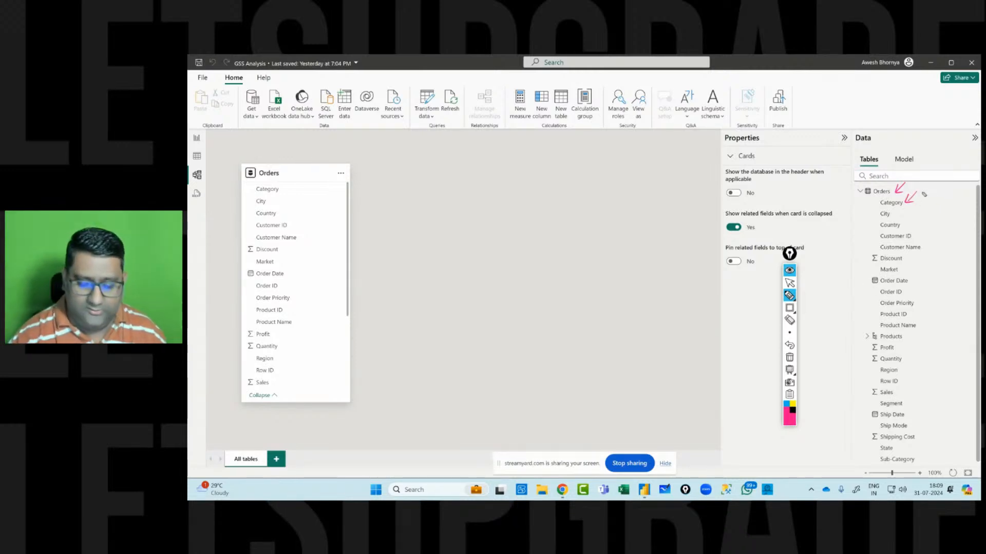
{"action": "mouse_move", "coordinate": [925, 194]}
{"action": "left_mouse_down"}
{"action": "mouse_move", "coordinate": [924, 218]}
{"action": "mouse_move", "coordinate": [956, 210]}
{"action": "left_mouse_up"}
{"action": "mouse_move", "coordinate": [911, 180]}
{"action": "left_mouse_down"}
{"action": "mouse_move", "coordinate": [927, 188]}
{"action": "mouse_move", "coordinate": [945, 175]}
{"action": "left_mouse_up"}
{"action": "left_click_drag", "start_coordinate": [947, 182], "coordinate": [954, 181]}
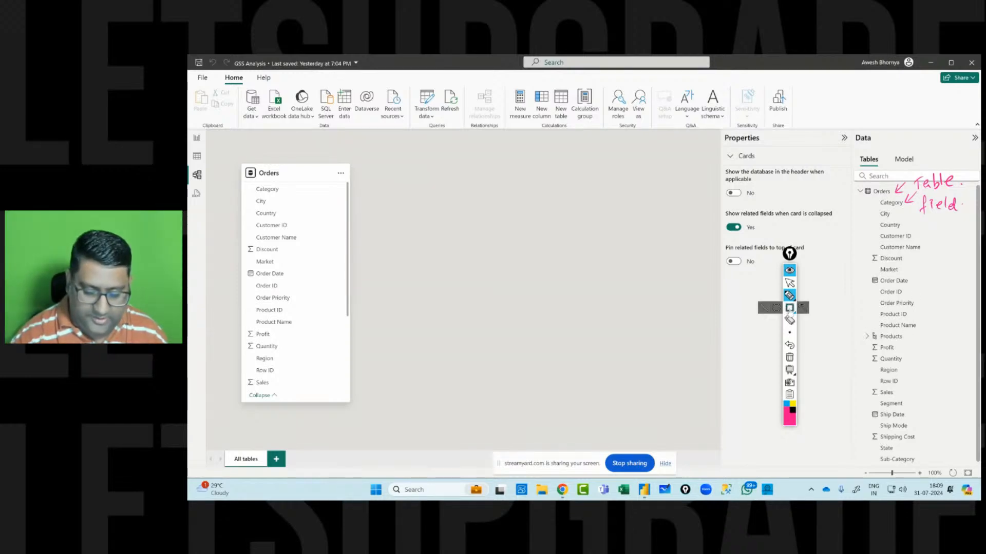
{"action": "left_click", "coordinate": [789, 308]}
{"action": "left_click_drag", "start_coordinate": [861, 329], "coordinate": [914, 342]}
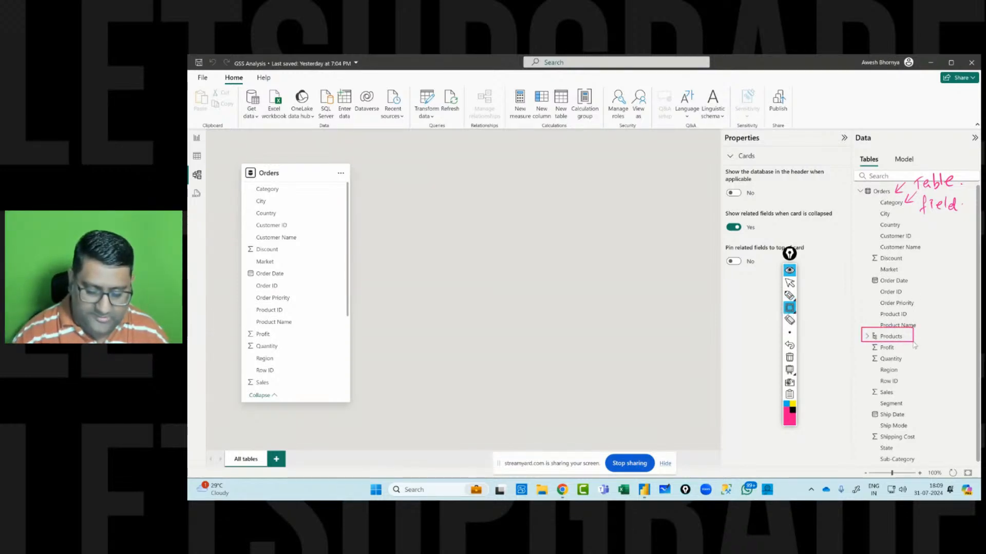
Expand the Products hierarchy under Orders to show its levels.
{"action": "left_click", "coordinate": [789, 295]}
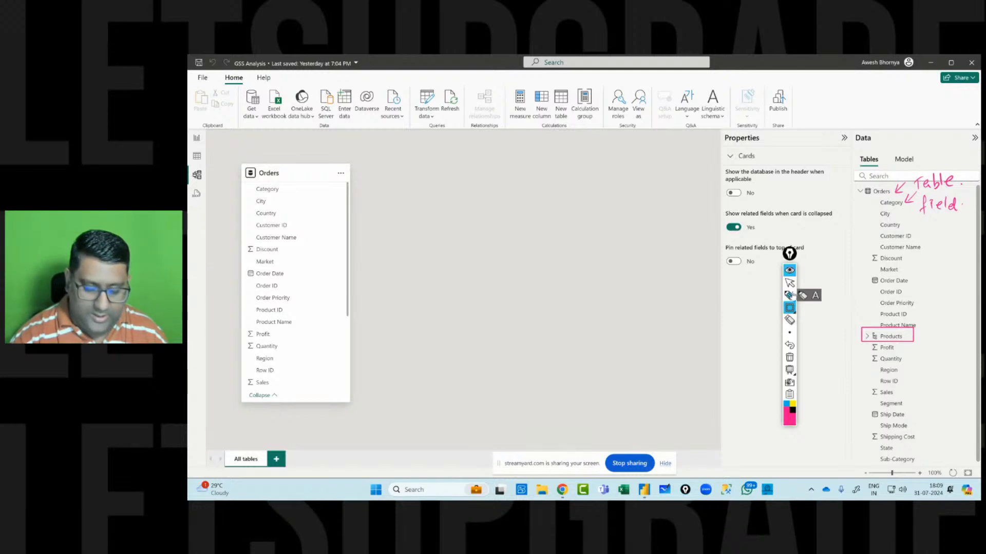
{"action": "left_click", "coordinate": [789, 283]}
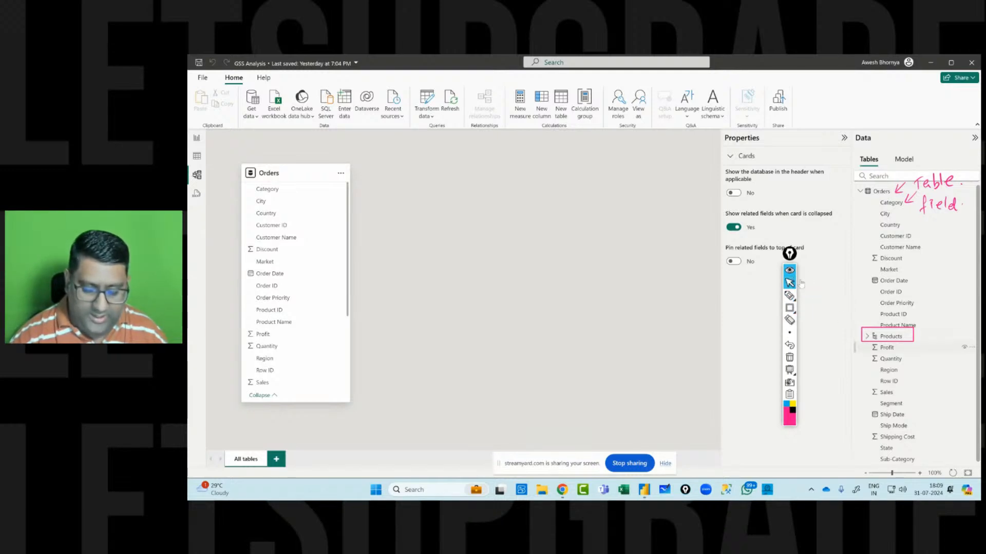
{"action": "left_click", "coordinate": [866, 336]}
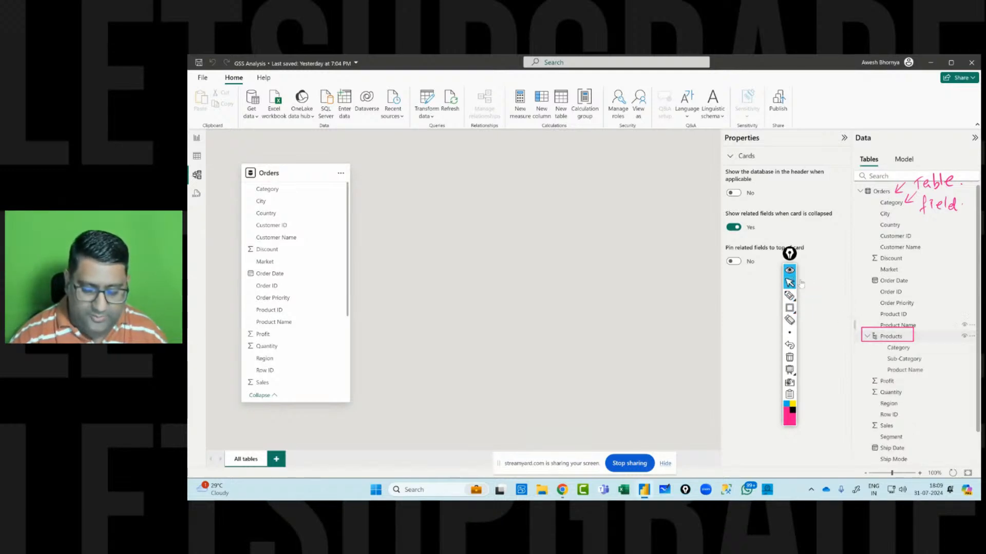
{"action": "left_click", "coordinate": [789, 308]}
{"action": "mouse_move", "coordinate": [883, 342]}
{"action": "left_mouse_down"}
{"action": "mouse_move", "coordinate": [895, 376]}
{"action": "mouse_move", "coordinate": [934, 381]}
{"action": "mouse_move", "coordinate": [930, 374]}
{"action": "left_mouse_up"}
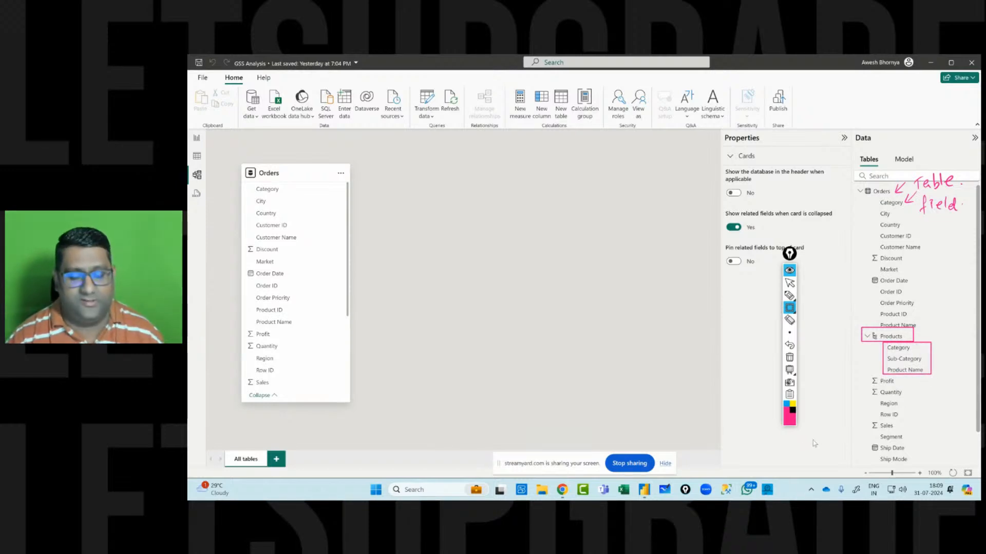
{"action": "left_click", "coordinate": [789, 295]}
{"action": "left_click_drag", "start_coordinate": [933, 332], "coordinate": [950, 340]}
{"action": "left_click_drag", "start_coordinate": [950, 334], "coordinate": [956, 333]}
{"action": "left_click_drag", "start_coordinate": [956, 328], "coordinate": [956, 340]}
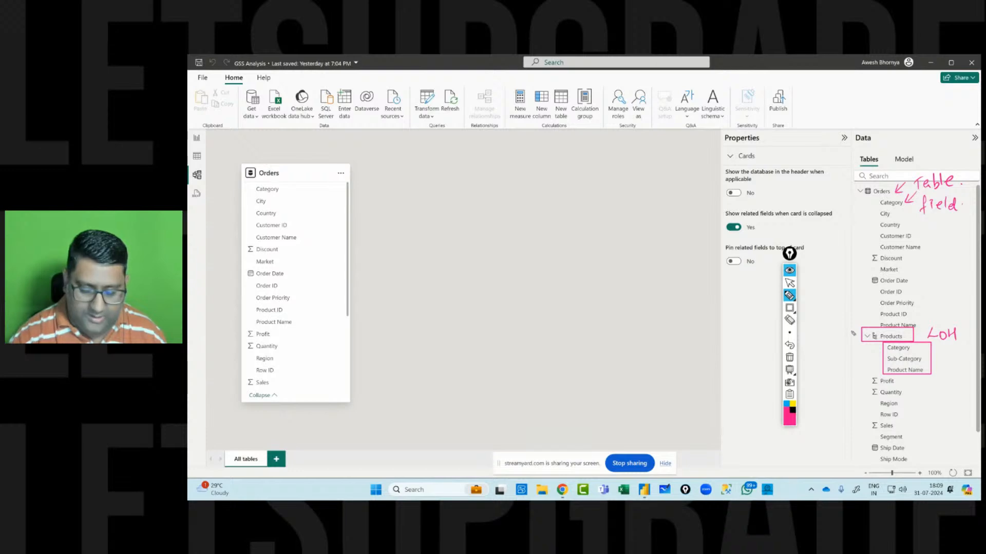
{"action": "mouse_move", "coordinate": [828, 327]}
{"action": "left_mouse_down"}
{"action": "mouse_move", "coordinate": [831, 342]}
{"action": "mouse_move", "coordinate": [854, 325]}
{"action": "left_mouse_up"}
{"action": "left_click_drag", "start_coordinate": [826, 354], "coordinate": [862, 333]}
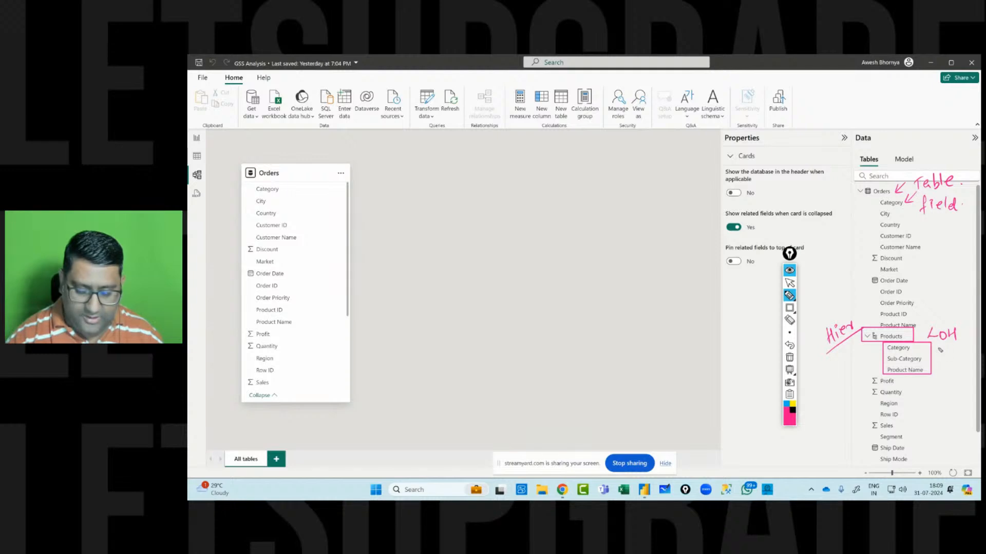
{"action": "mouse_move", "coordinate": [950, 321]}
{"action": "left_mouse_down"}
{"action": "mouse_move", "coordinate": [940, 327]}
{"action": "mouse_move", "coordinate": [949, 348]}
{"action": "mouse_move", "coordinate": [923, 383]}
{"action": "left_mouse_up"}
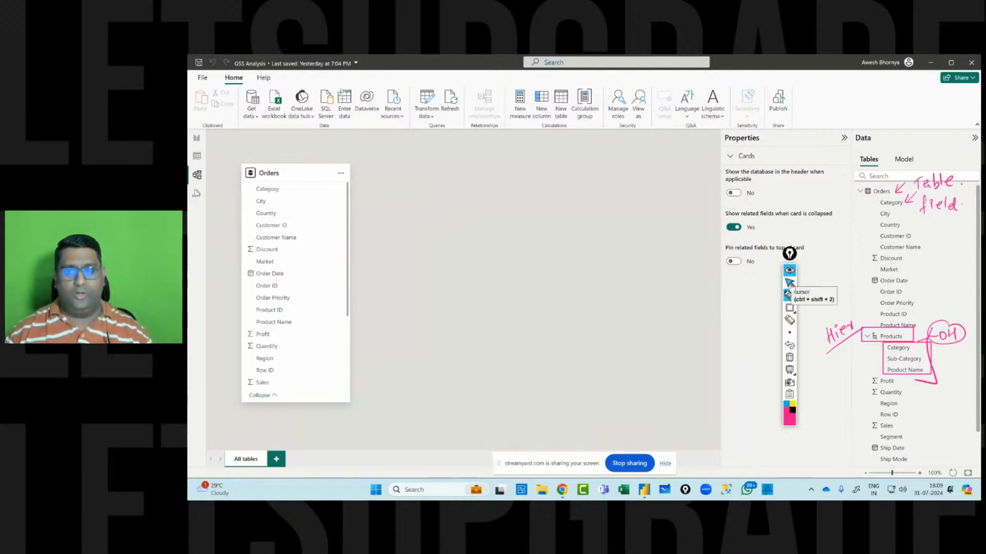
{"action": "left_click", "coordinate": [790, 283]}
{"action": "left_click", "coordinate": [789, 369]}
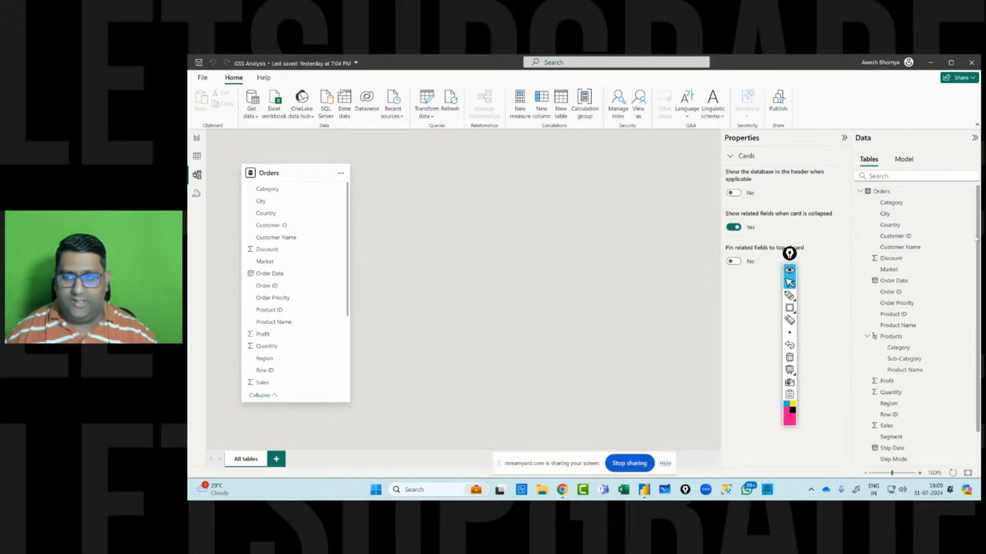
Create a new hierarchy from the Country field of the Orders table.
{"action": "right_click", "coordinate": [921, 226]}
{"action": "mouse_move", "coordinate": [877, 248]}
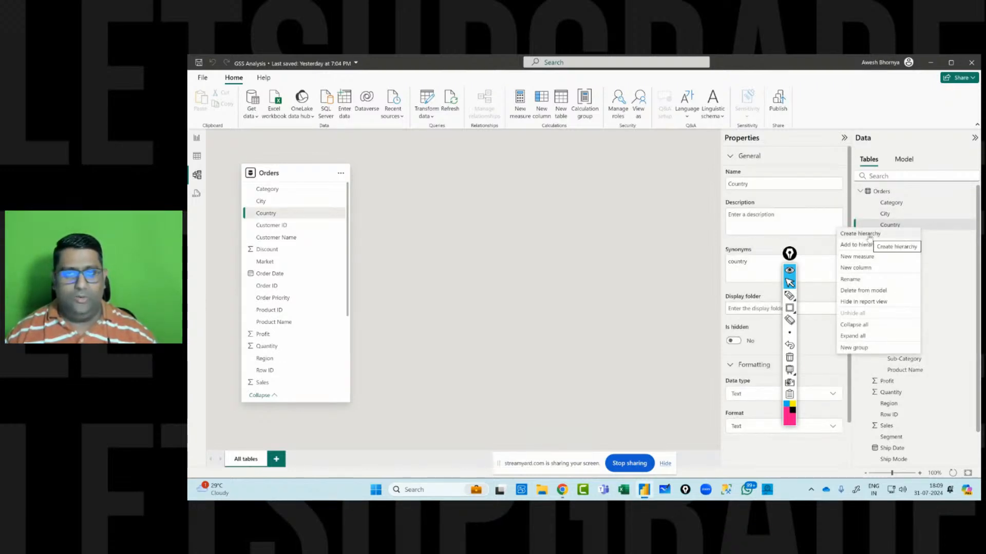
{"action": "left_click", "coordinate": [870, 235]}
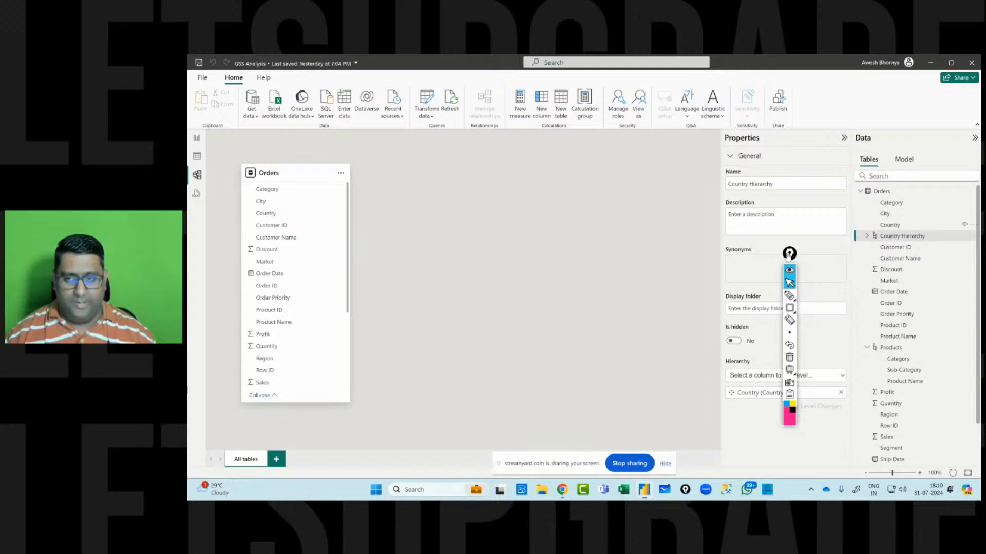
Rename the new hierarchy to Geography.
{"action": "left_click_drag", "start_coordinate": [789, 254], "coordinate": [955, 243]}
{"action": "triple_click", "coordinate": [782, 181]}
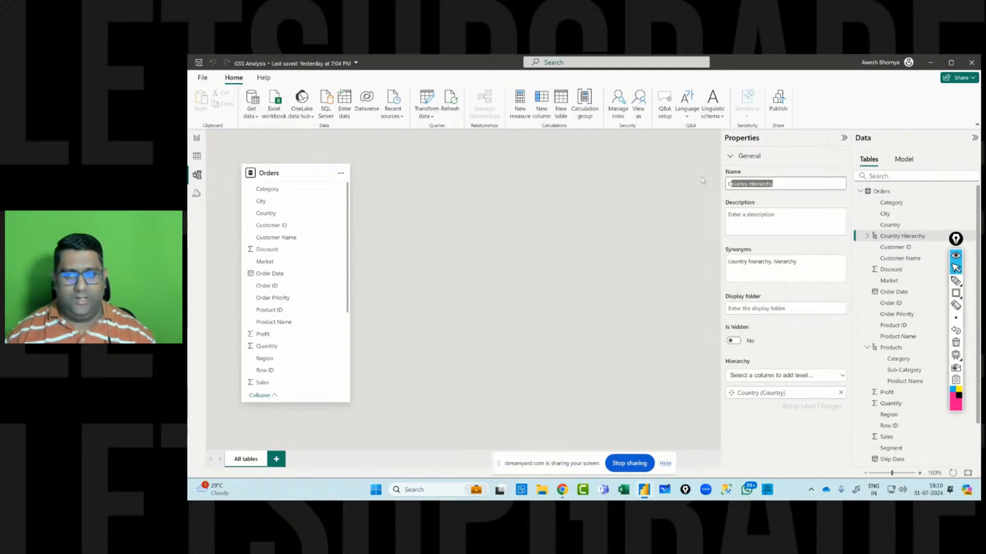
{"action": "key", "text": "BackSpace"}
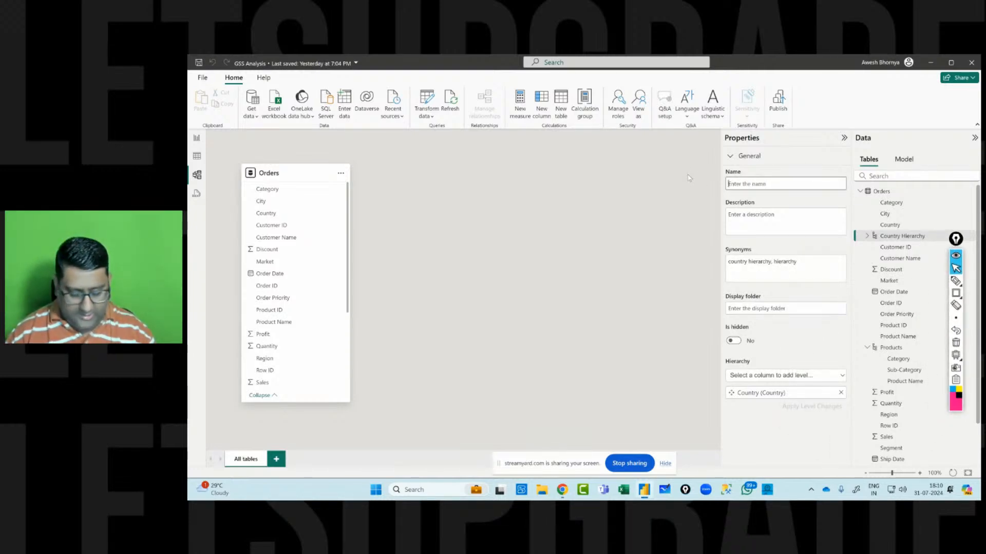
{"action": "type", "text": "Geo"}
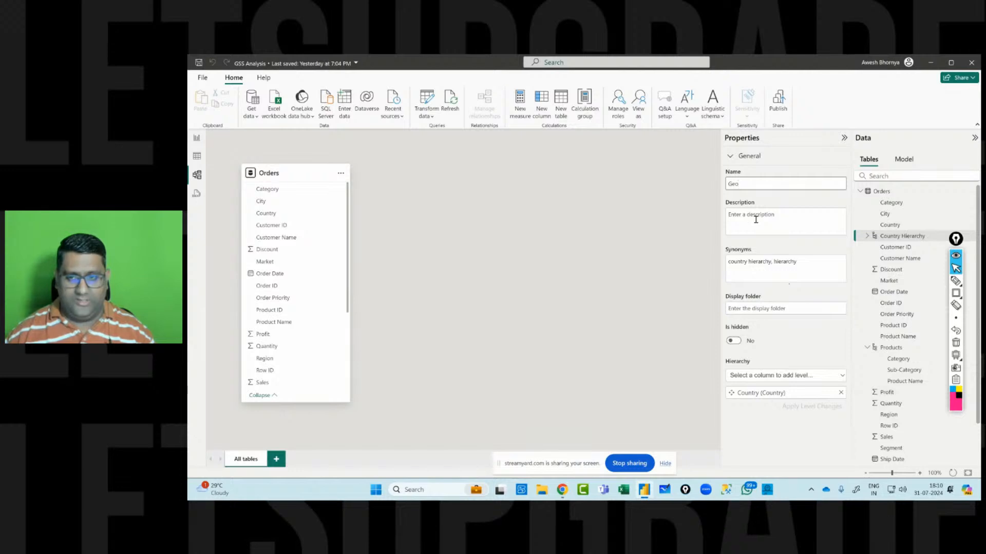
{"action": "type", "text": "graphy"}
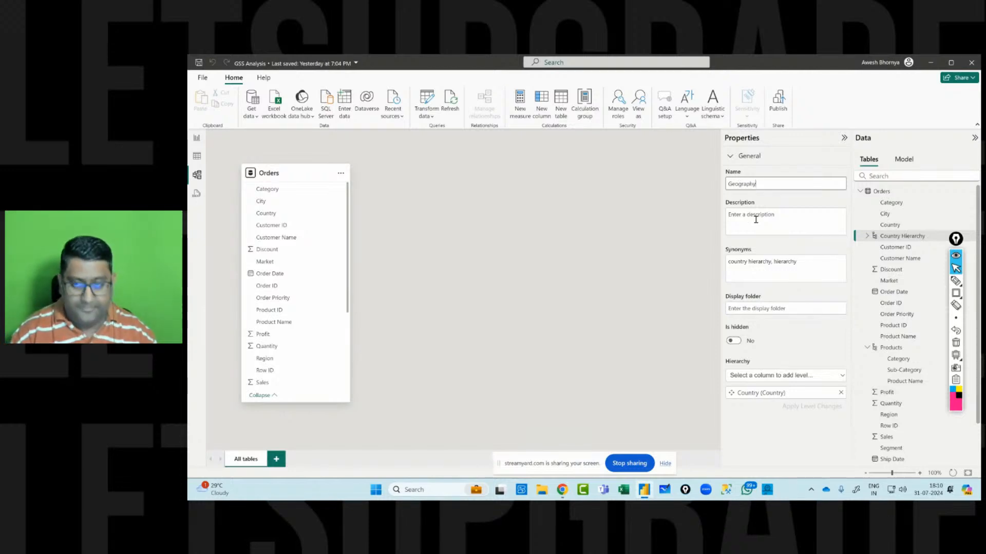
{"action": "key", "text": "Return"}
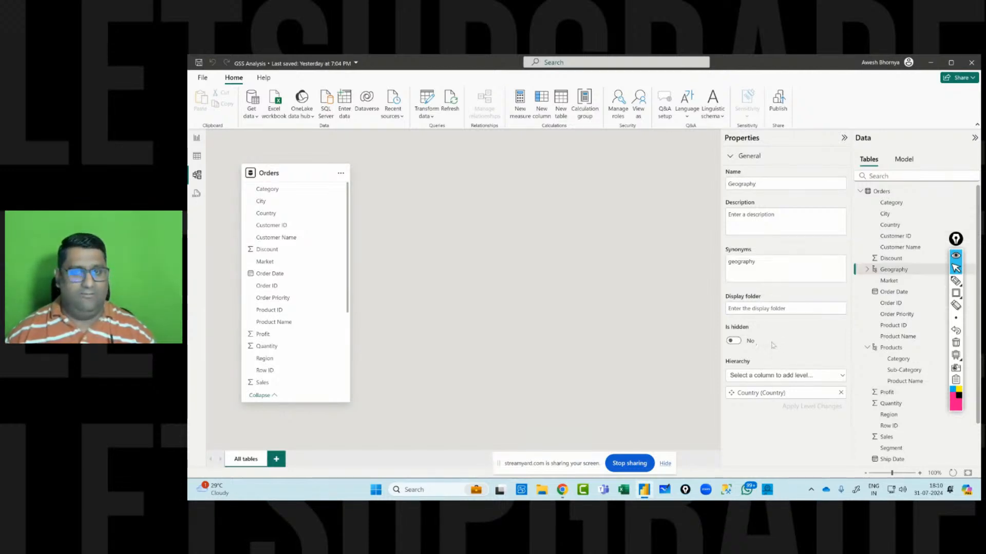
Add State and City as levels below Country in the Geography hierarchy and apply the level changes.
{"action": "left_click", "coordinate": [778, 377]}
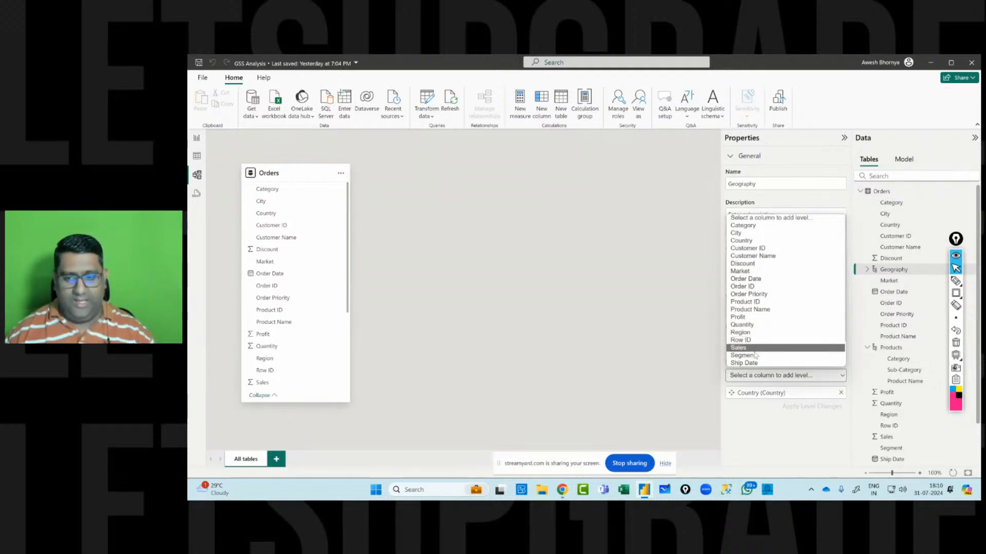
{"action": "scroll", "coordinate": [753, 358], "scroll_direction": "down", "scroll_amount": 1}
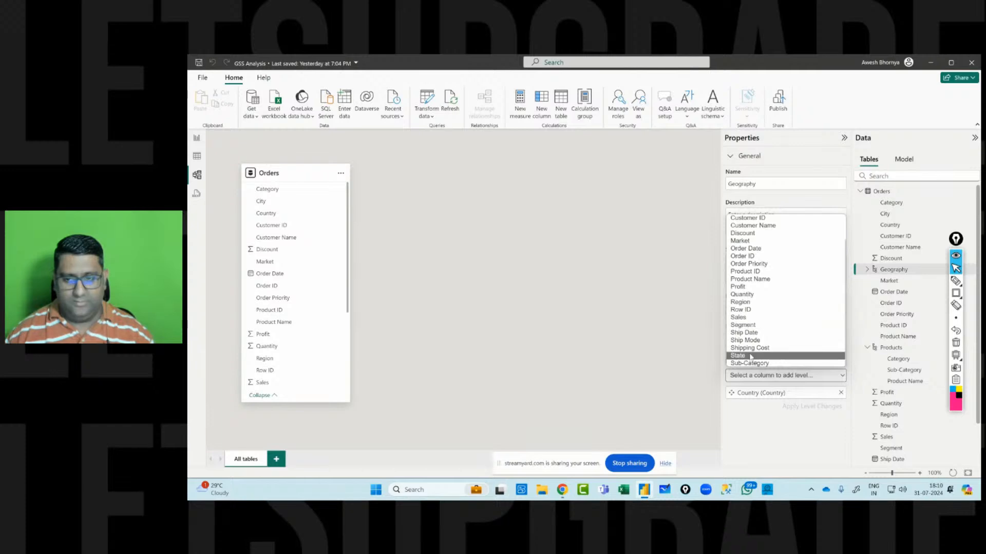
{"action": "left_click", "coordinate": [753, 358]}
{"action": "left_click", "coordinate": [783, 376]}
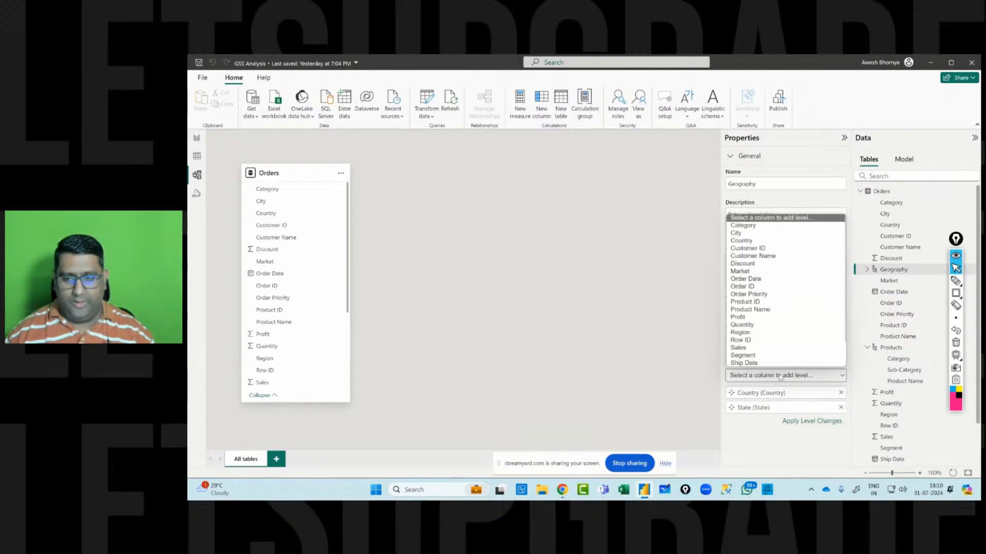
{"action": "left_click", "coordinate": [755, 232]}
{"action": "left_click", "coordinate": [804, 436]}
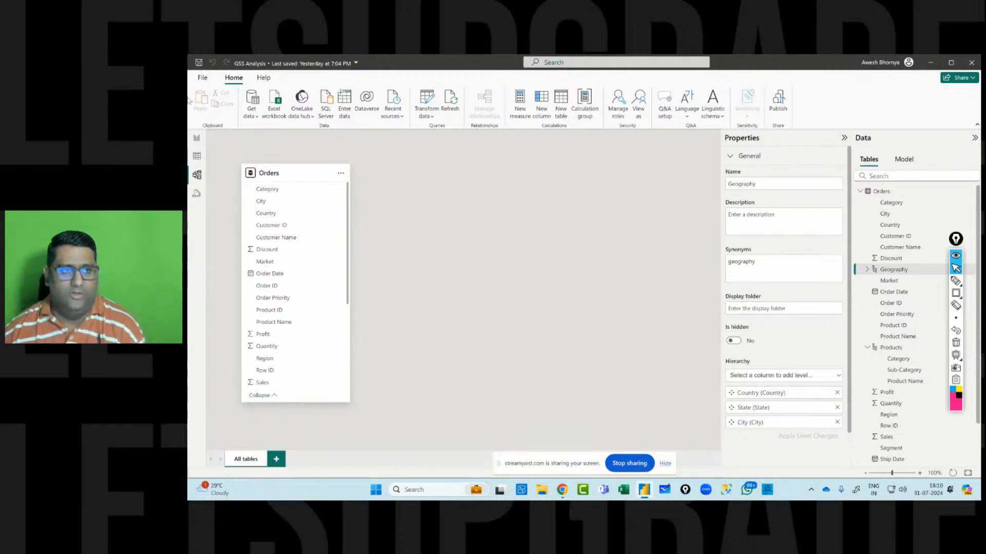
Switch to the report view, then leave Power BI and stop the screen sharing.
{"action": "left_click", "coordinate": [196, 140]}
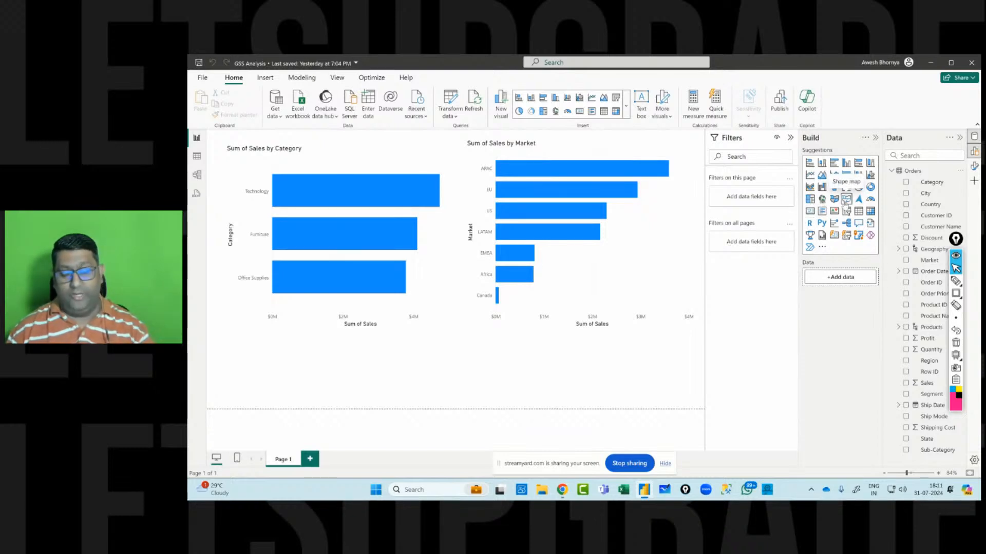
{"action": "left_click", "coordinate": [971, 63]}
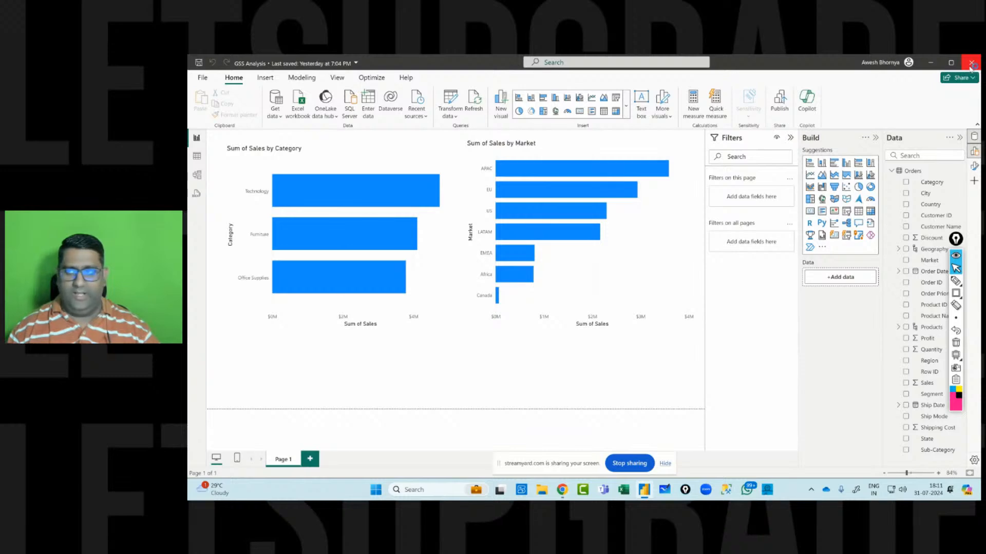
{"action": "left_click", "coordinate": [581, 288]}
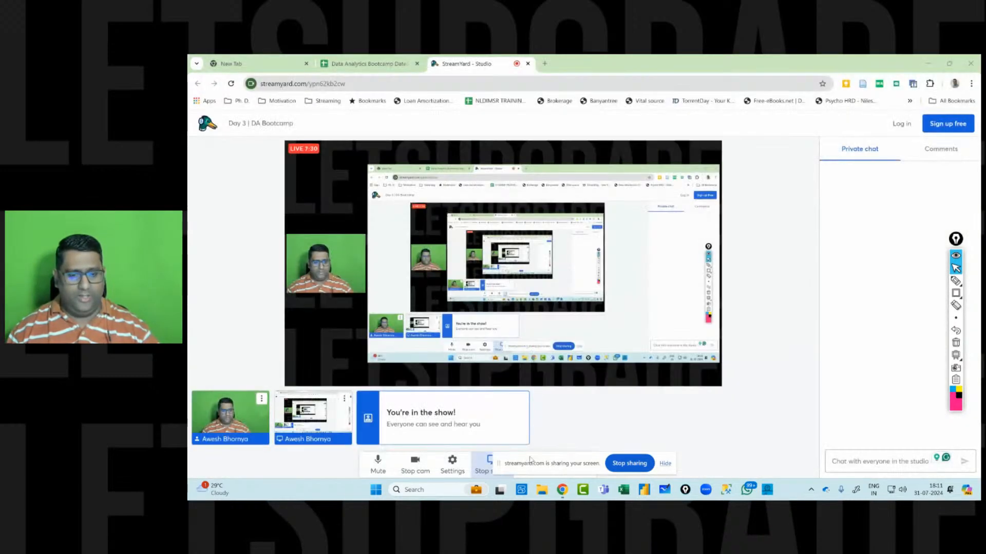
{"action": "left_click", "coordinate": [628, 463]}
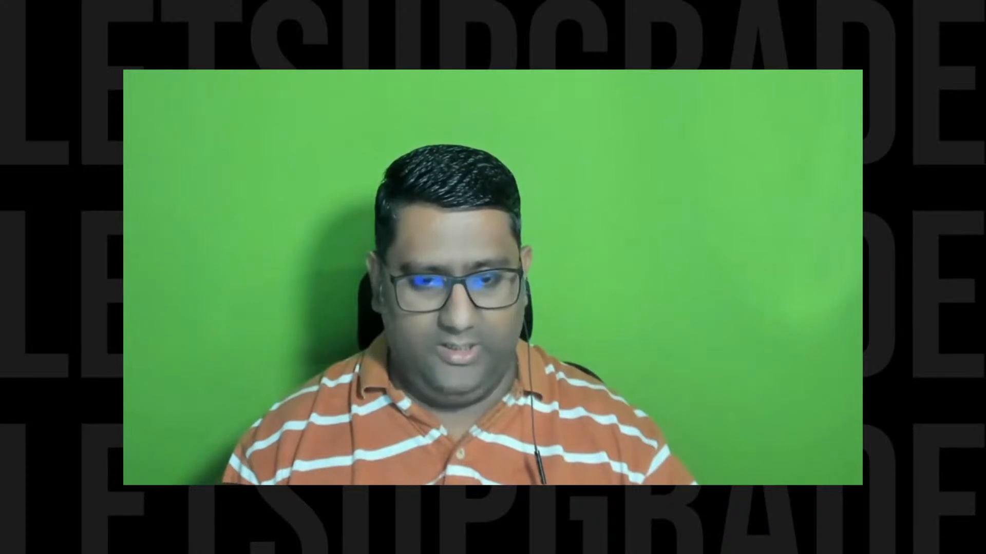
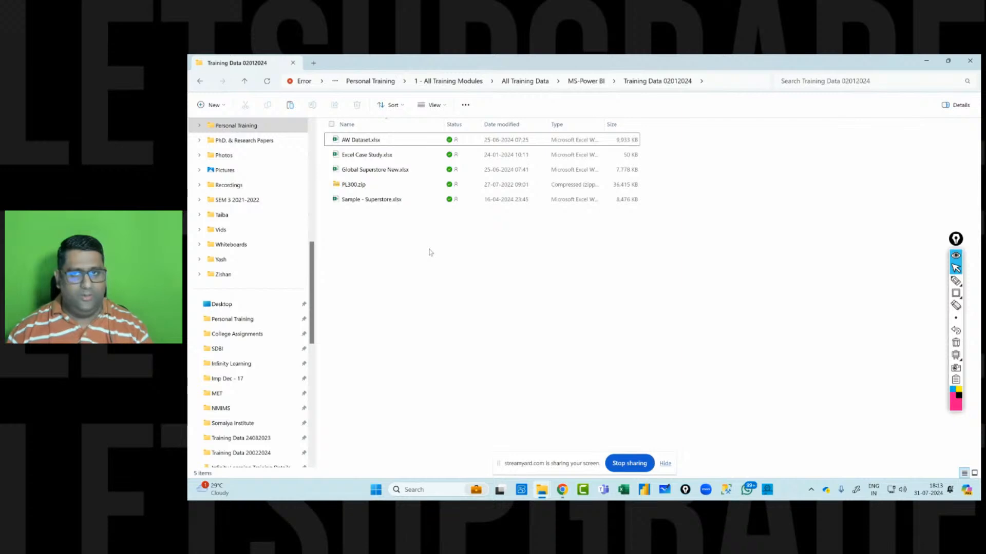
Go up to the MS-Power BI folder and keep the shared Global Superstore item in the OneDrive deletion prompt.
{"action": "left_click", "coordinate": [592, 84]}
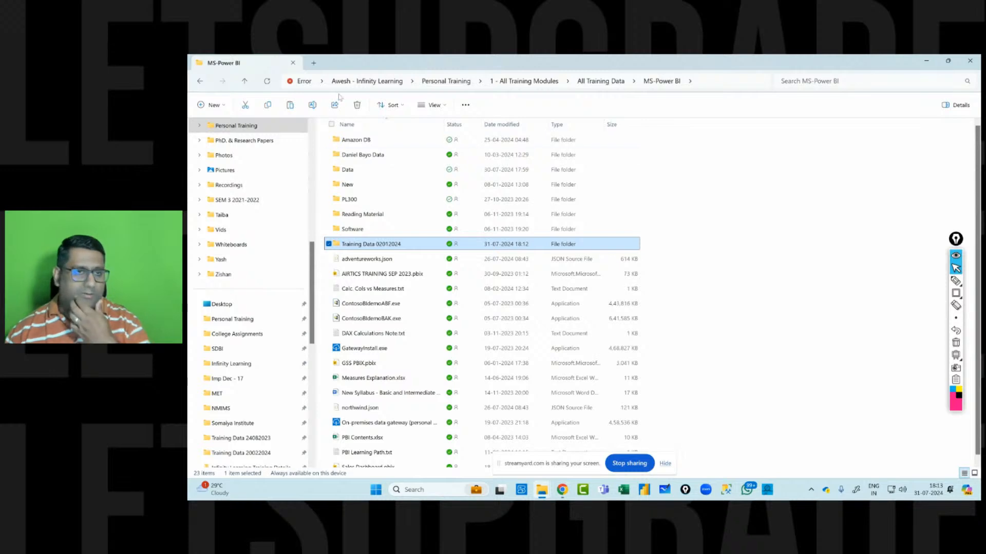
{"action": "left_click", "coordinate": [307, 83]}
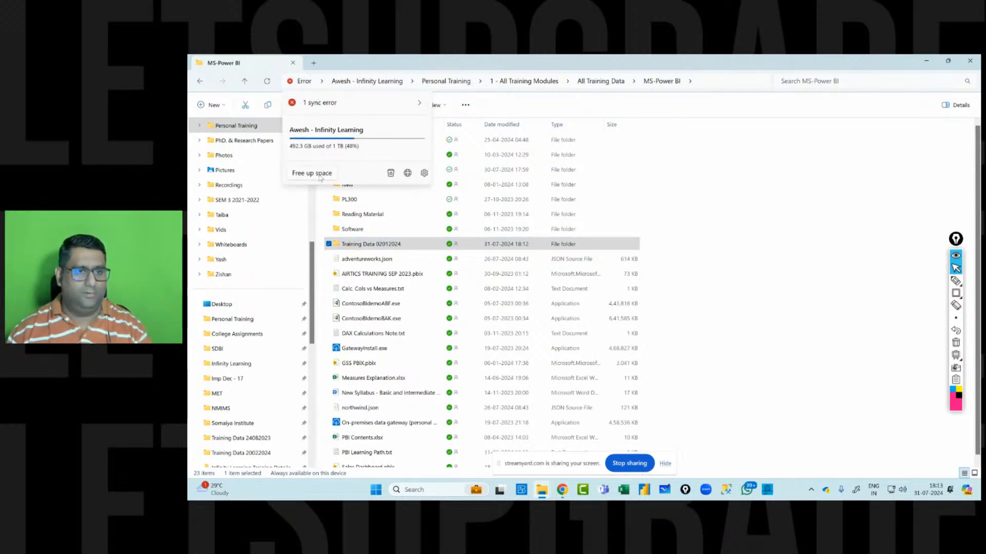
{"action": "left_click", "coordinate": [713, 171]}
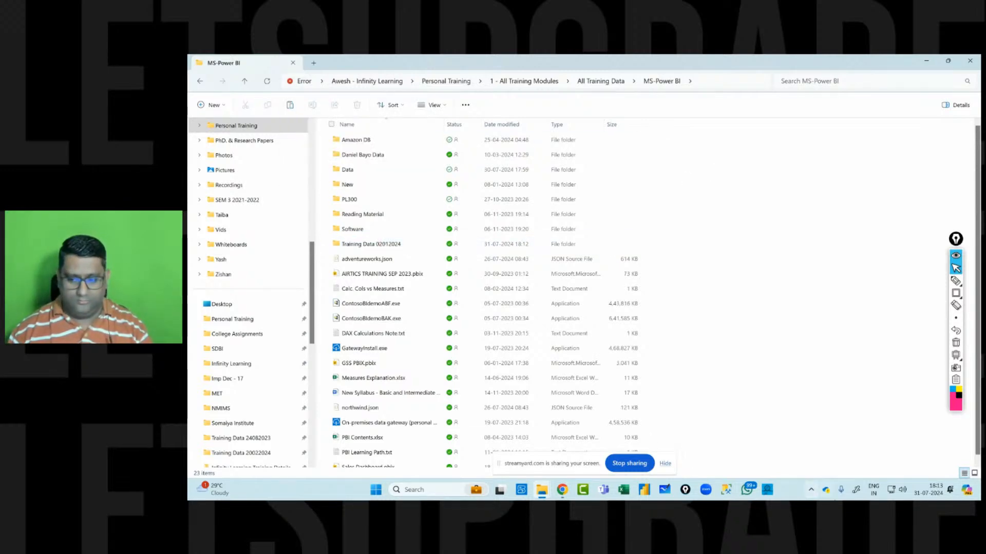
{"action": "left_click", "coordinate": [826, 490]}
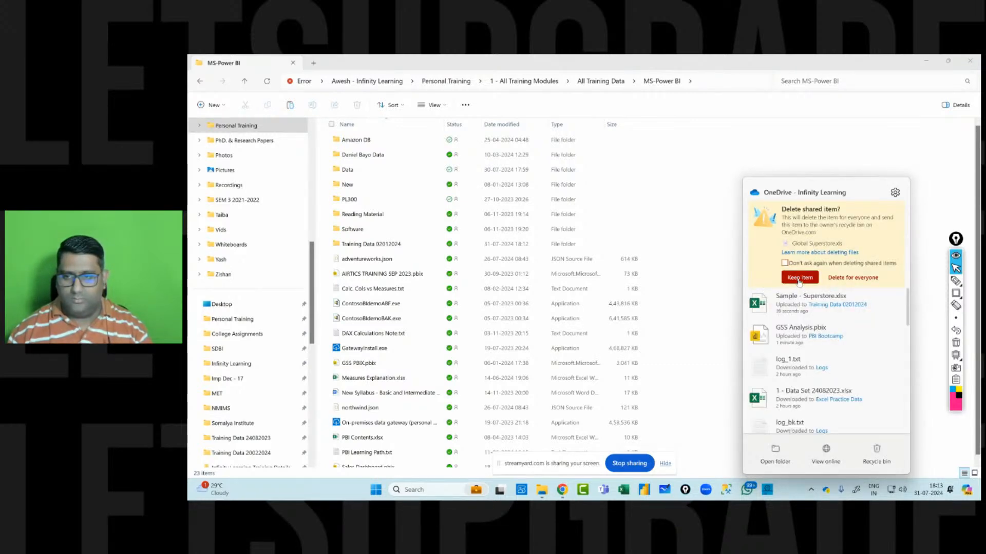
{"action": "left_click", "coordinate": [798, 278]}
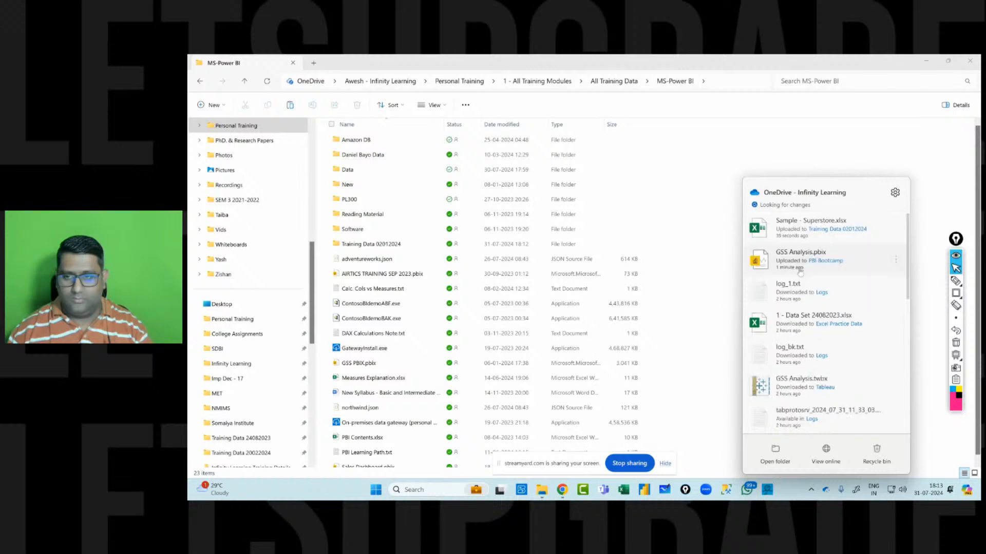
{"action": "left_click", "coordinate": [683, 200]}
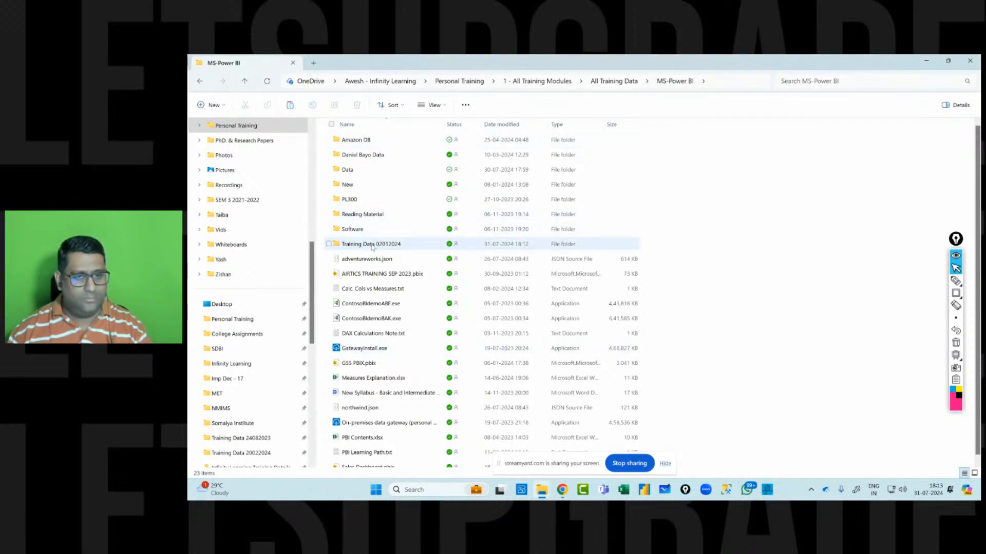
Rename the Training Data 02012024 folder to Training Data 31072024.
{"action": "mouse_move", "coordinate": [373, 247]}
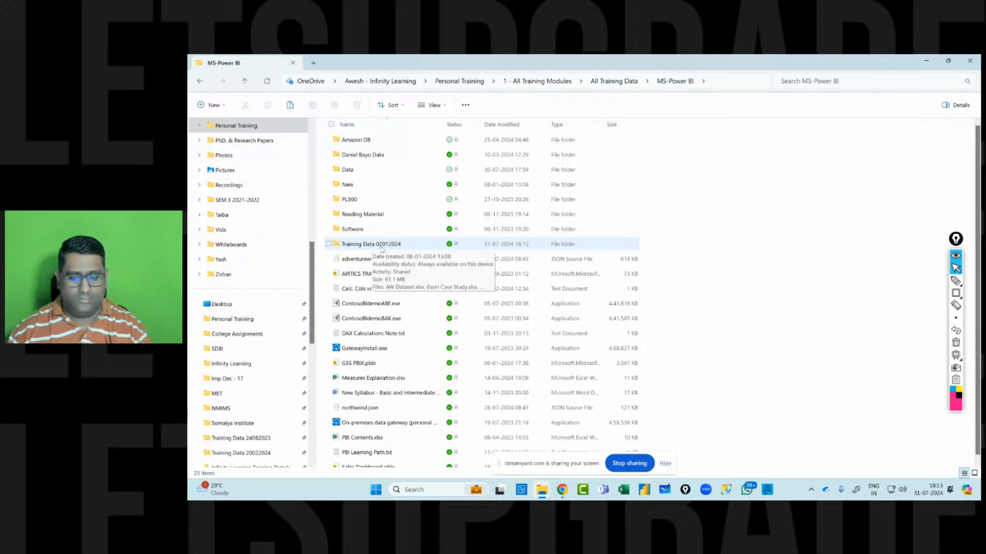
{"action": "left_click", "coordinate": [377, 246]}
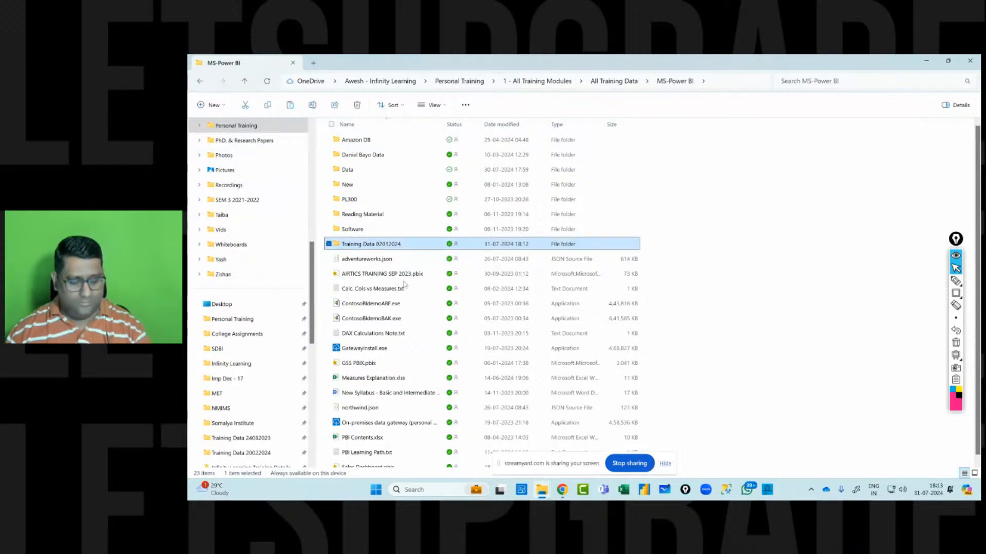
{"action": "key", "text": "F2"}
{"action": "key", "text": "End"}
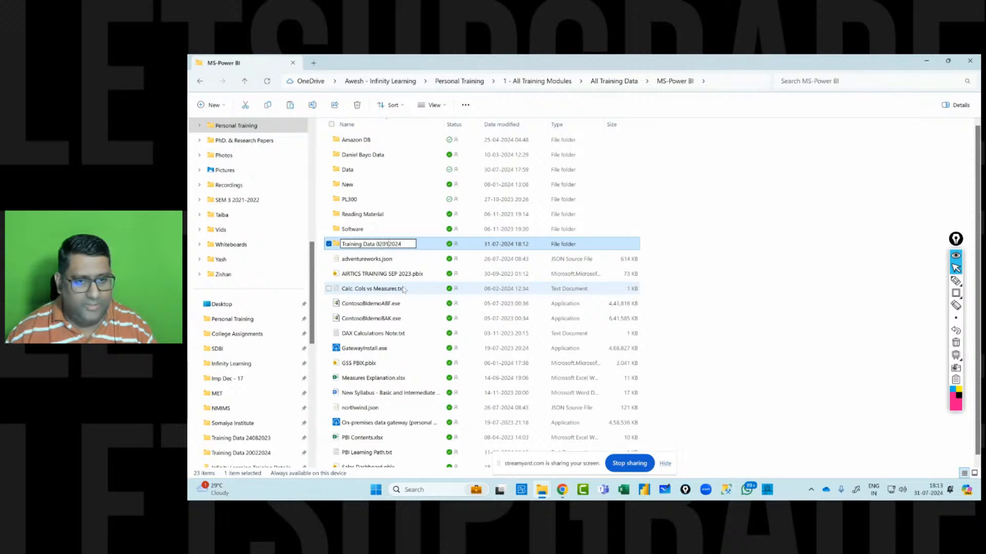
{"action": "key", "text": "BackSpace"}
{"action": "key", "text": "BackSpace"}
{"action": "key", "text": "BackSpace"}
{"action": "key", "text": "BackSpace"}
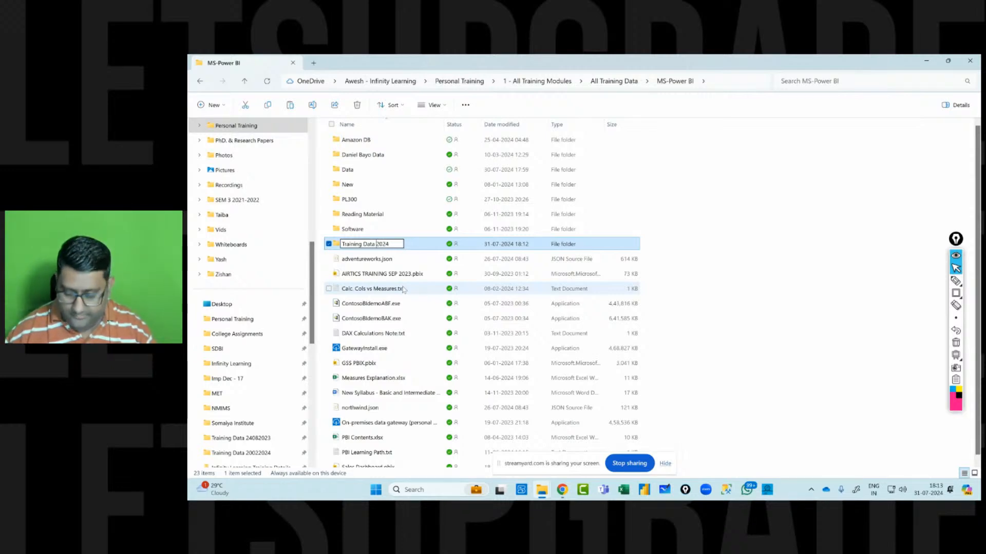
{"action": "type", "text": "3107"}
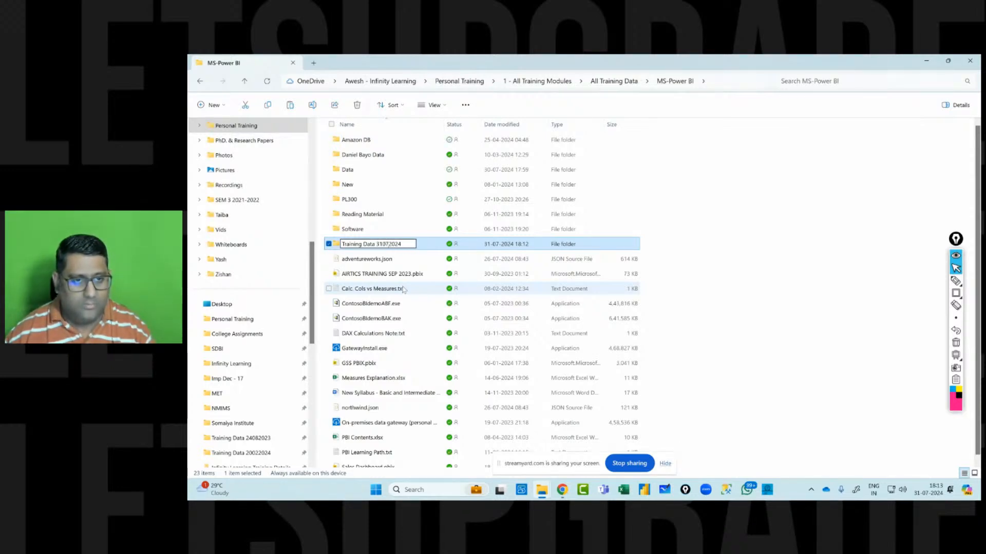
{"action": "key", "text": "Return"}
Open the Training Data 31072024 folder and switch between it and the Tableau Training Data 20022024 folder window.
{"action": "double_click", "coordinate": [416, 243]}
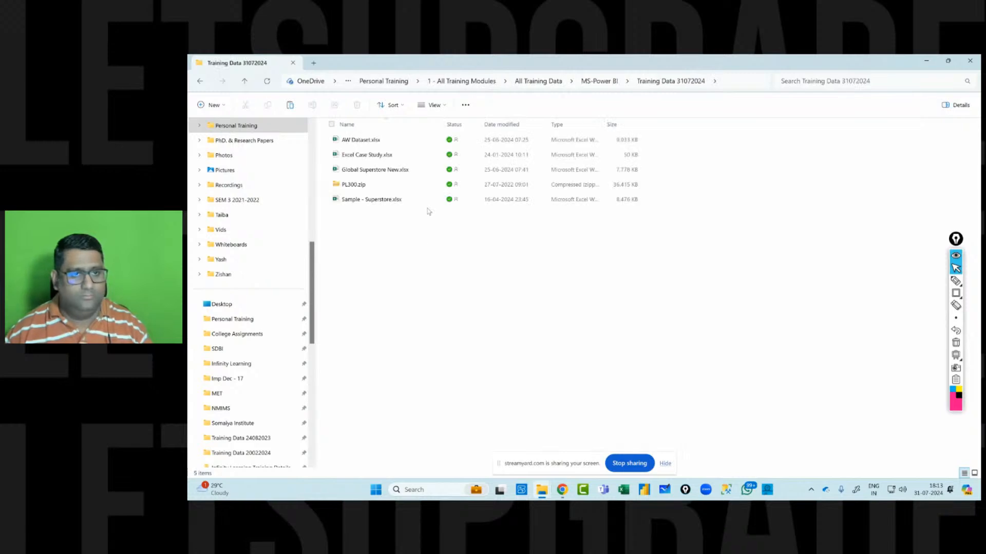
{"action": "key", "text": "alt+Tab"}
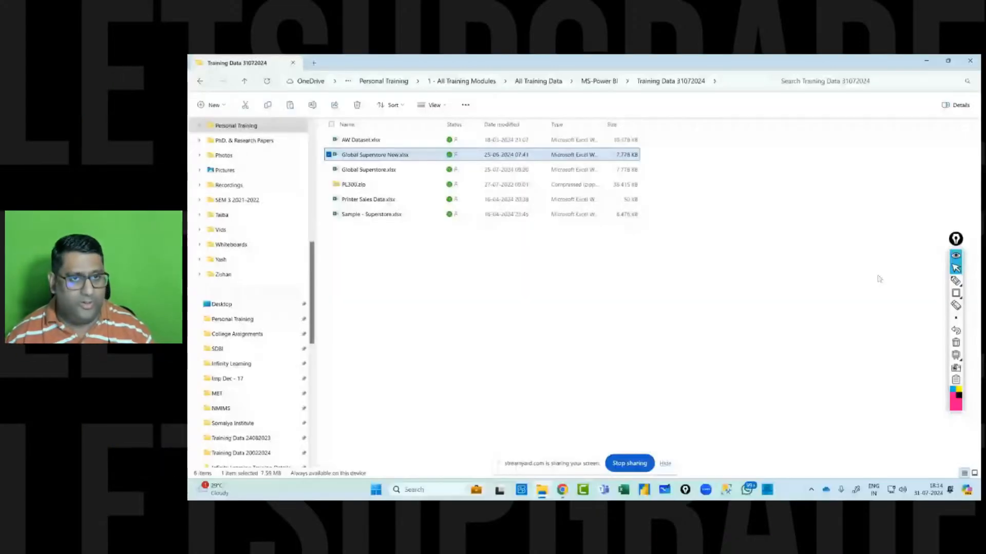
{"action": "key", "text": "alt+Tab"}
{"action": "key", "text": "alt+Tab"}
{"action": "key", "text": "alt+Tab"}
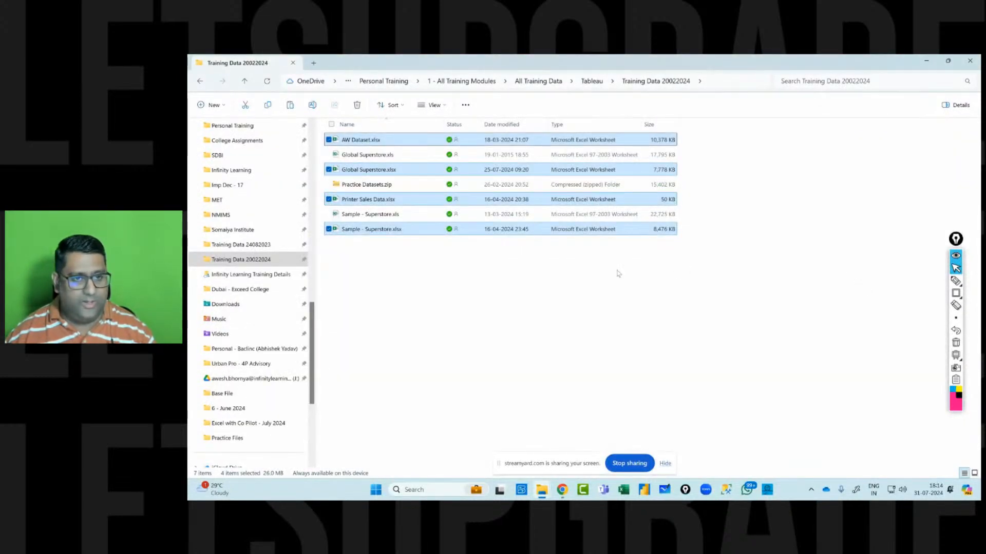
{"action": "left_click", "coordinate": [639, 309]}
{"action": "key", "text": "alt+Tab"}
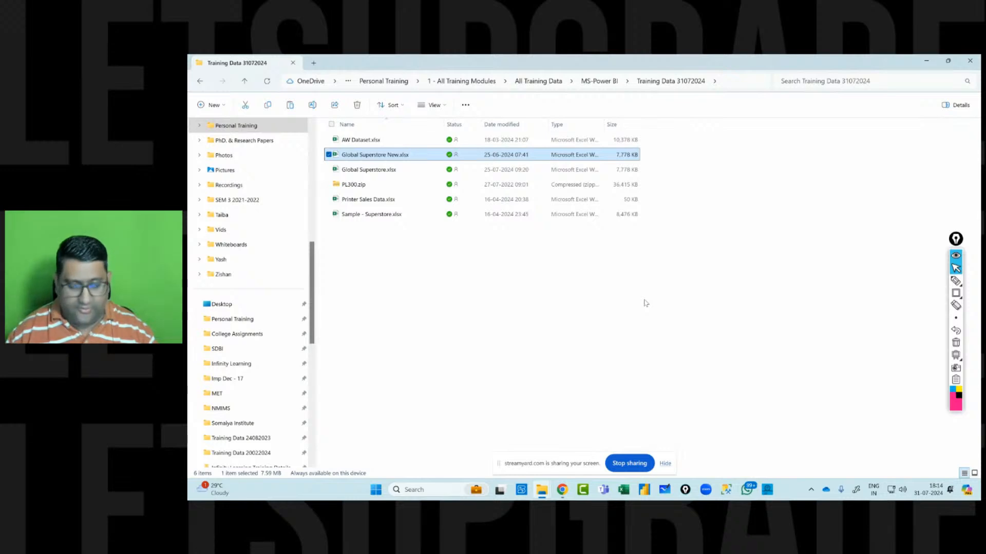
Permanently delete Global Superstore New.xlsx from the Training Data 31072024 folder.
{"action": "key", "text": "shift+Delete"}
{"action": "key", "text": "Return"}
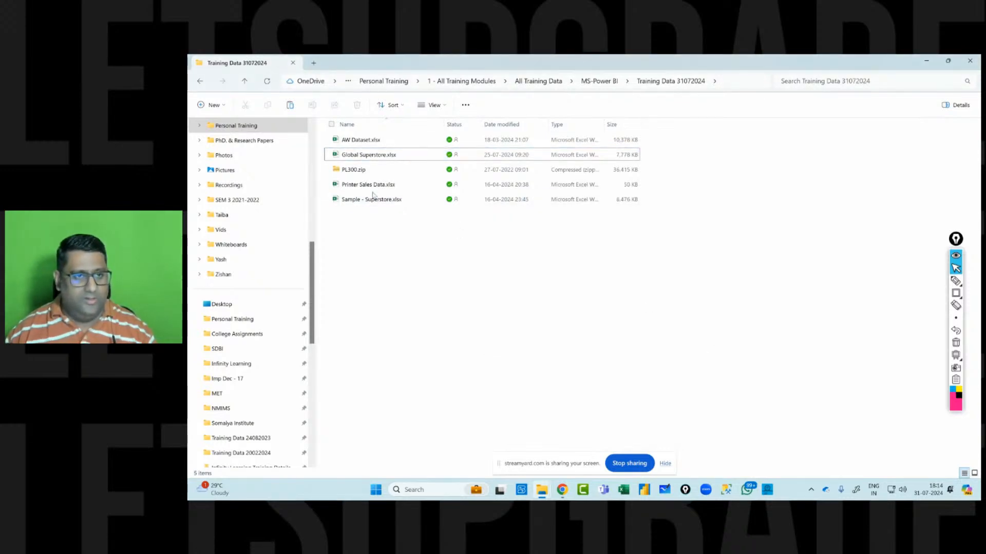
Open Printer Sales Data.xlsx and browse its Invoices, Products, Customers and Tasks sheets.
{"action": "left_click", "coordinate": [370, 187]}
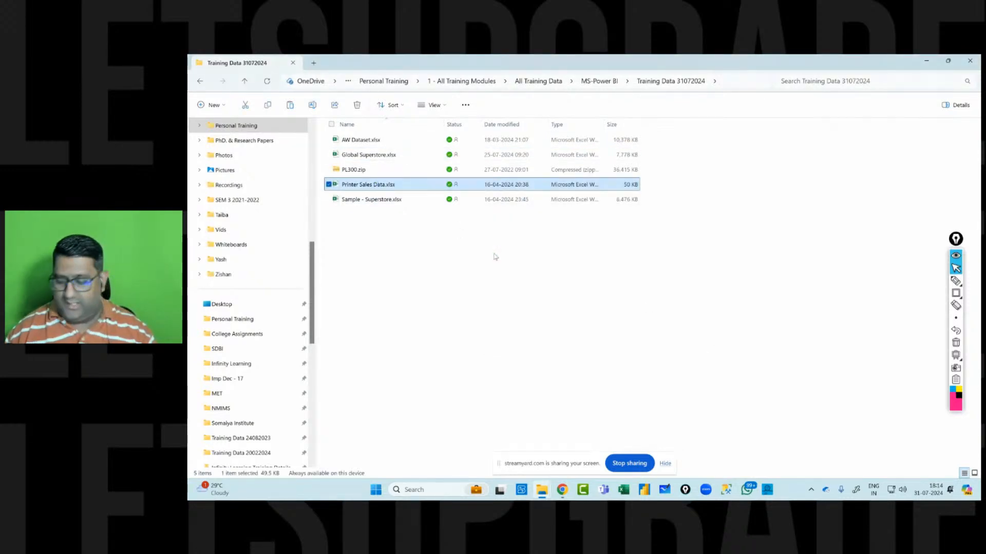
{"action": "key", "text": "shift+Delete"}
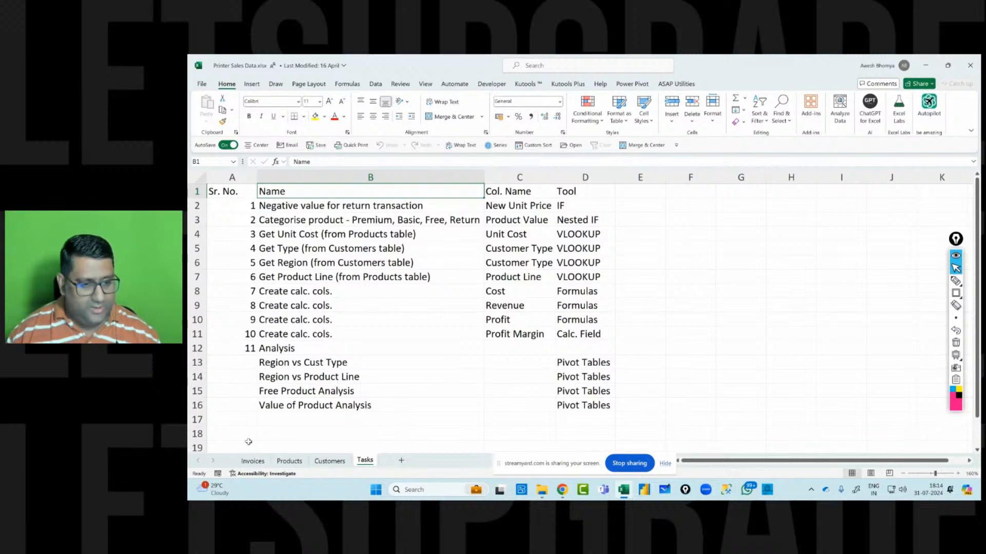
{"action": "left_click", "coordinate": [251, 461]}
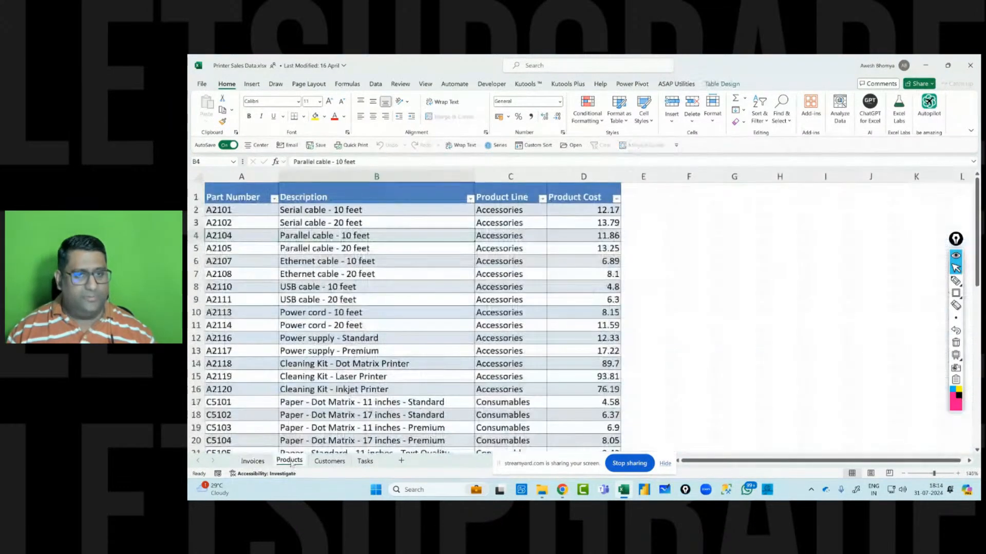
{"action": "left_click", "coordinate": [289, 461]}
{"action": "left_click", "coordinate": [329, 461]}
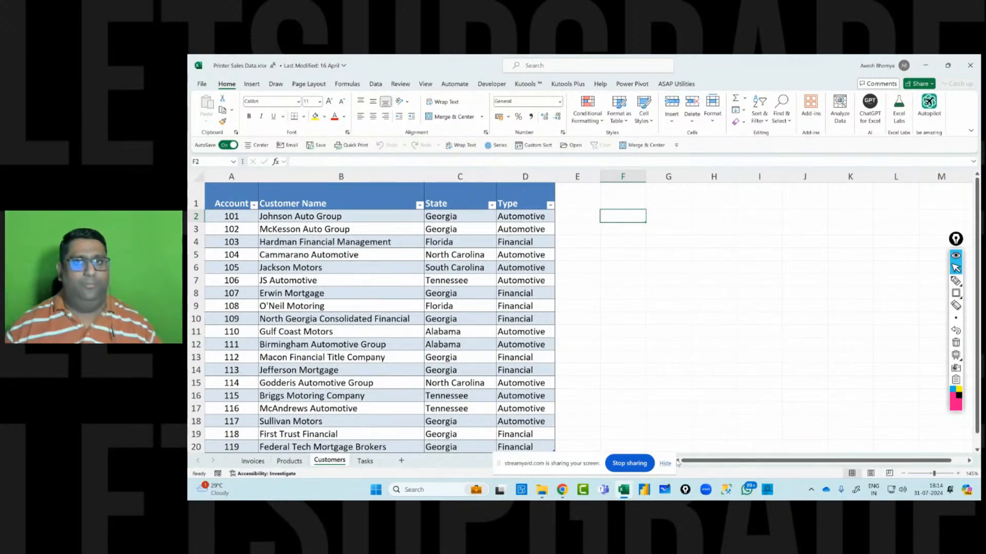
{"action": "left_click", "coordinate": [534, 319]}
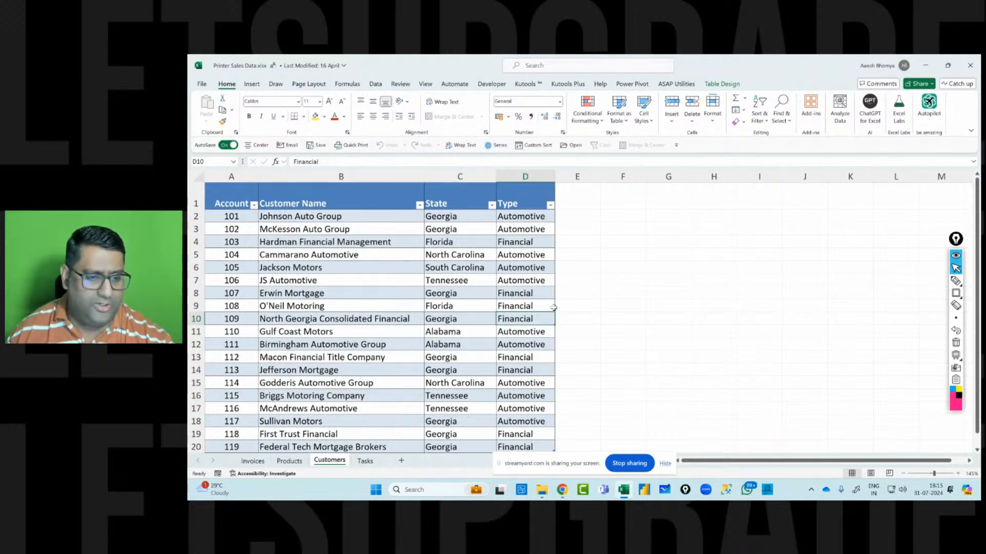
{"action": "left_click", "coordinate": [252, 462]}
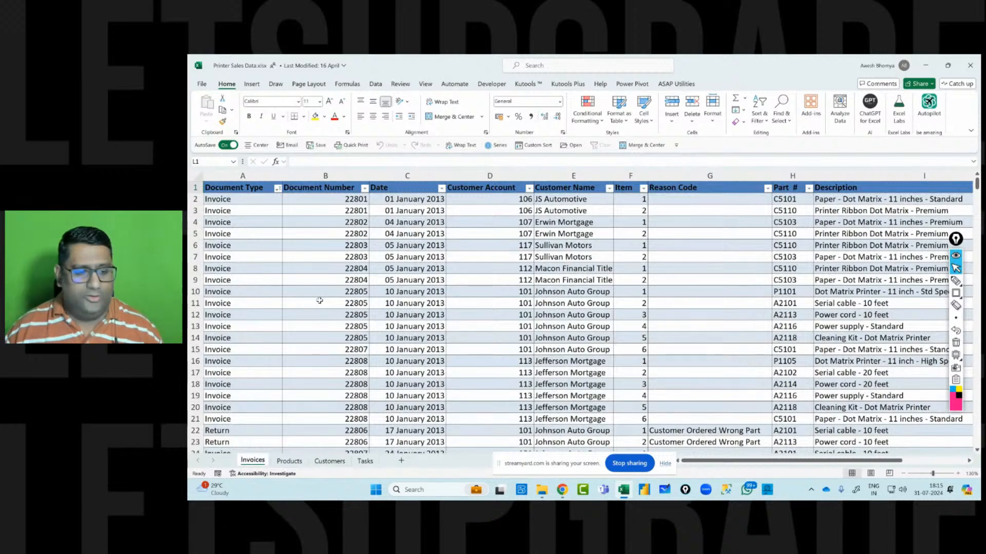
{"action": "left_click", "coordinate": [293, 461]}
{"action": "left_click", "coordinate": [330, 461]}
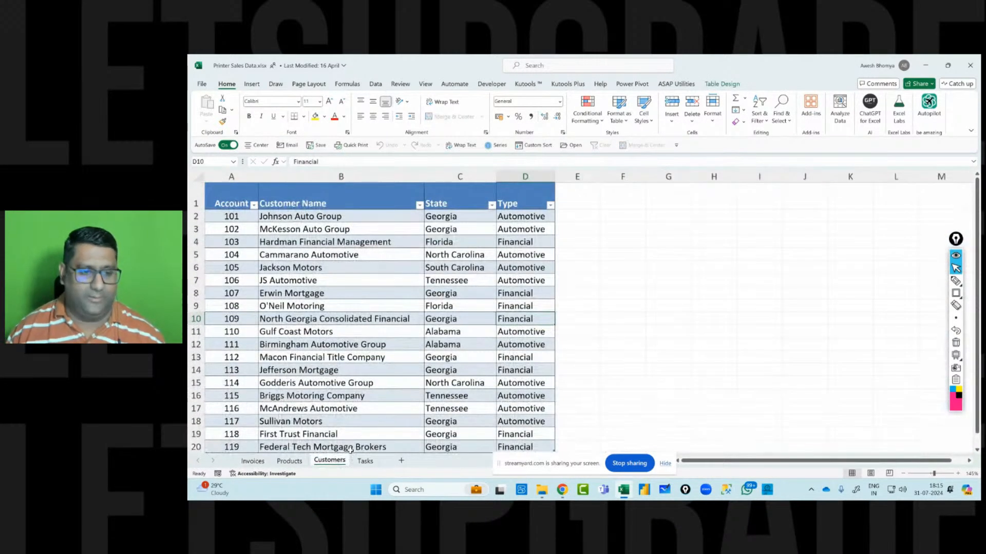
{"action": "left_click", "coordinate": [365, 461]}
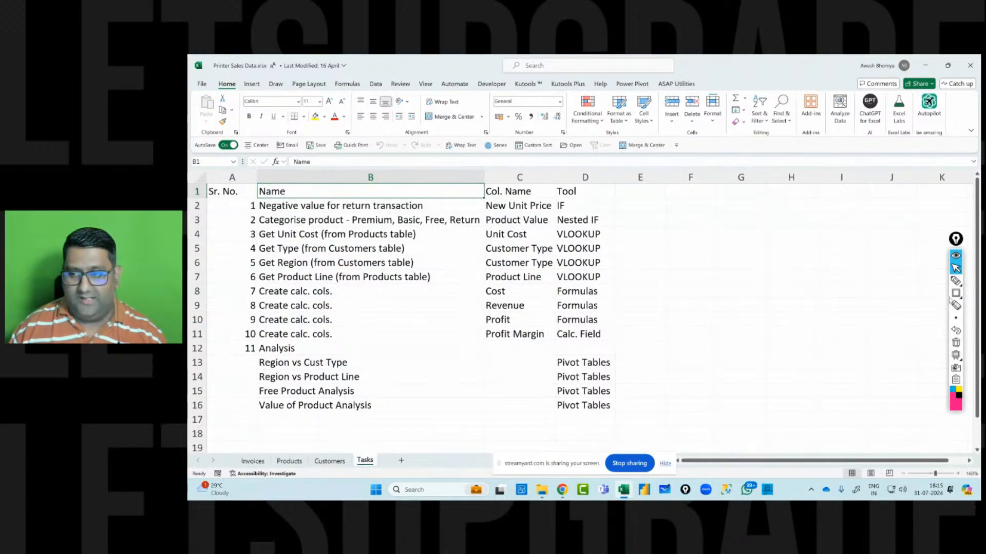
{"action": "left_click", "coordinate": [955, 295]}
{"action": "mouse_move", "coordinate": [255, 344]}
{"action": "left_mouse_down"}
{"action": "mouse_move", "coordinate": [451, 415]}
{"action": "mouse_move", "coordinate": [615, 416]}
{"action": "left_mouse_up"}
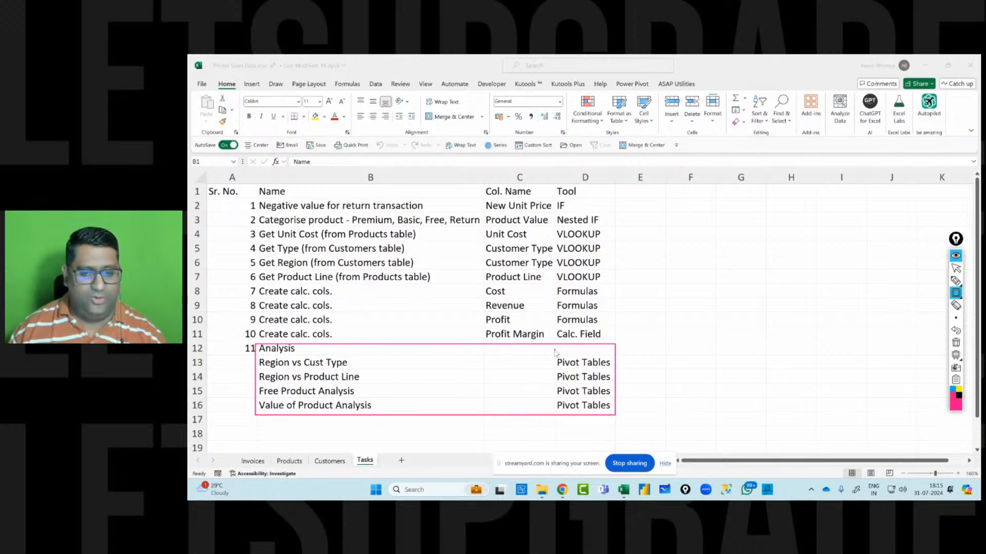
{"action": "mouse_move", "coordinate": [555, 350]}
{"action": "left_mouse_down"}
{"action": "mouse_move", "coordinate": [602, 419]}
{"action": "mouse_move", "coordinate": [615, 415]}
{"action": "left_mouse_up"}
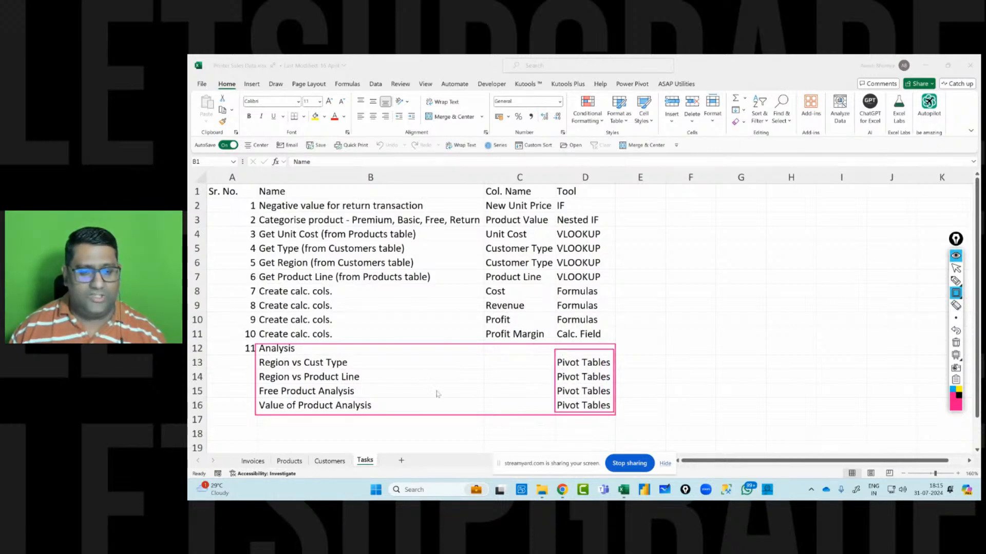
{"action": "left_click_drag", "start_coordinate": [258, 370], "coordinate": [379, 417]}
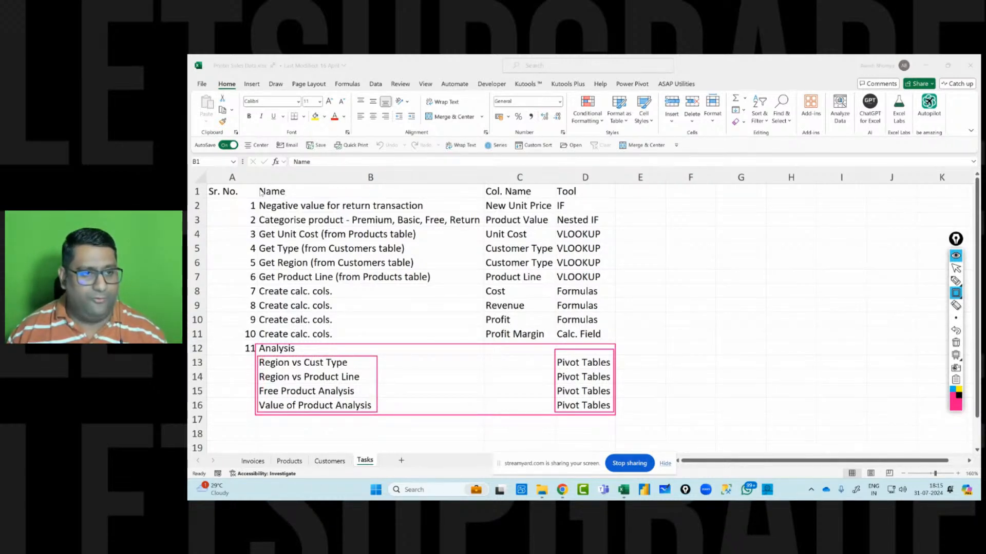
{"action": "mouse_move", "coordinate": [259, 196]}
{"action": "left_mouse_down"}
{"action": "mouse_move", "coordinate": [316, 334]}
{"action": "mouse_move", "coordinate": [616, 346]}
{"action": "left_mouse_up"}
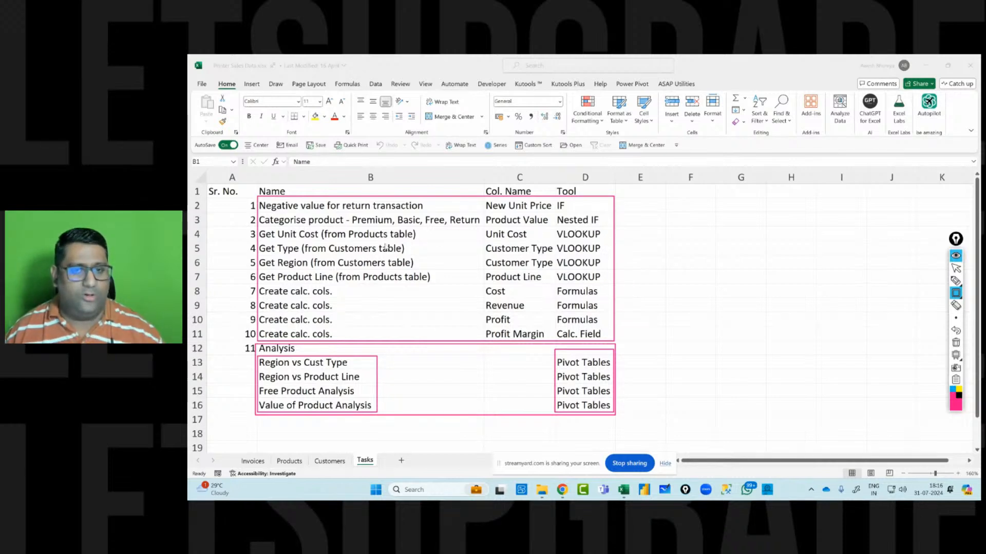
{"action": "mouse_move", "coordinate": [258, 229]}
{"action": "left_mouse_down"}
{"action": "mouse_move", "coordinate": [280, 277]}
{"action": "mouse_move", "coordinate": [607, 285]}
{"action": "left_mouse_up"}
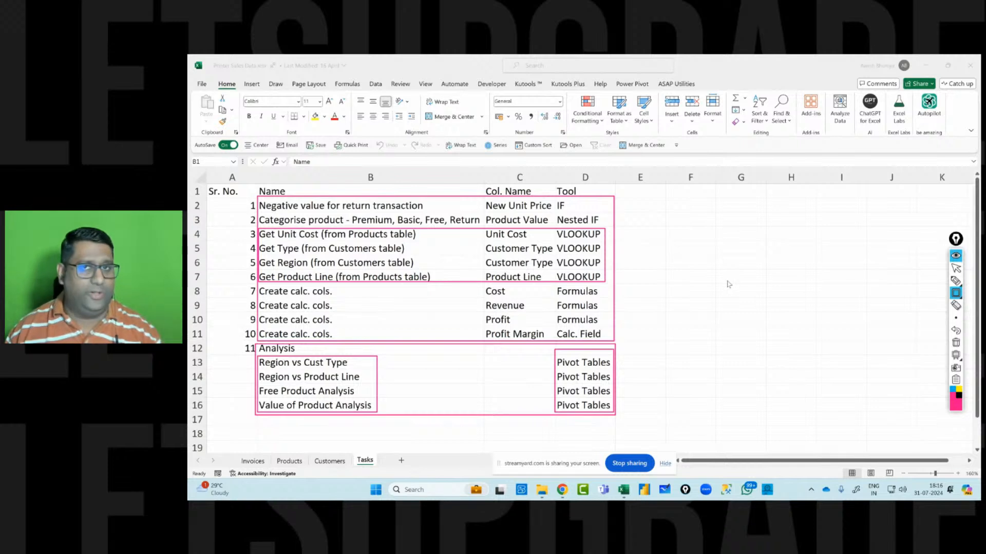
{"action": "left_click", "coordinate": [955, 343]}
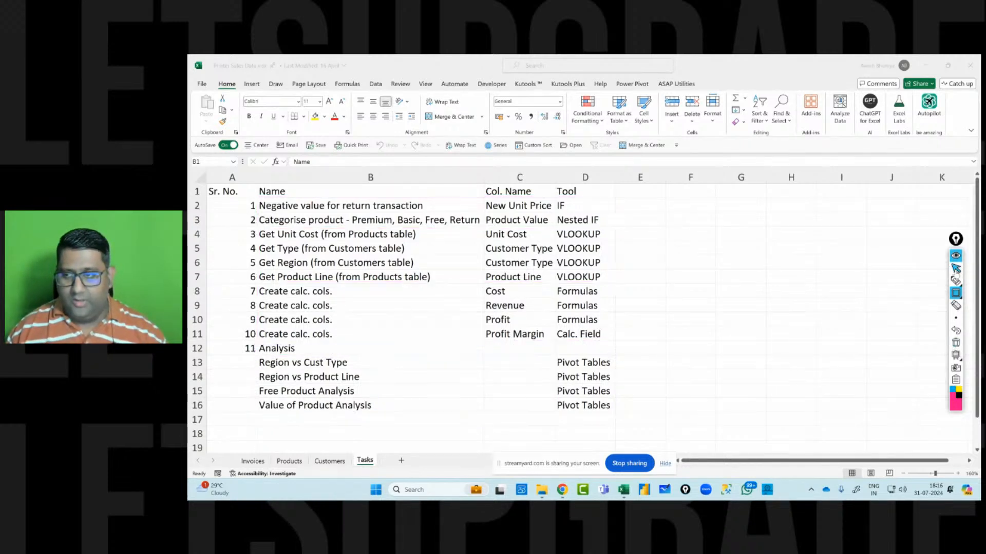
{"action": "left_click", "coordinate": [955, 269]}
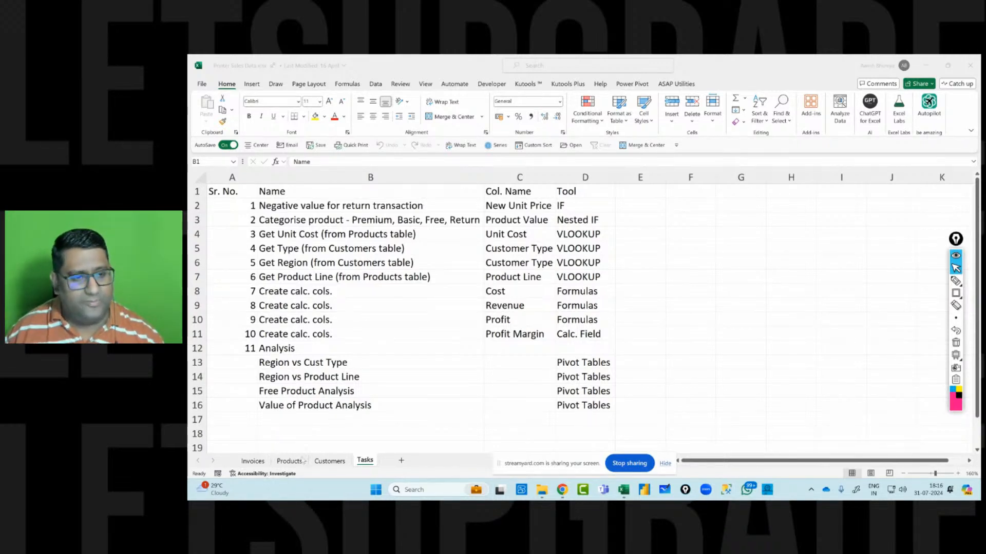
Step through the column headers of the table on the Invoices sheet.
{"action": "left_click", "coordinate": [252, 461]}
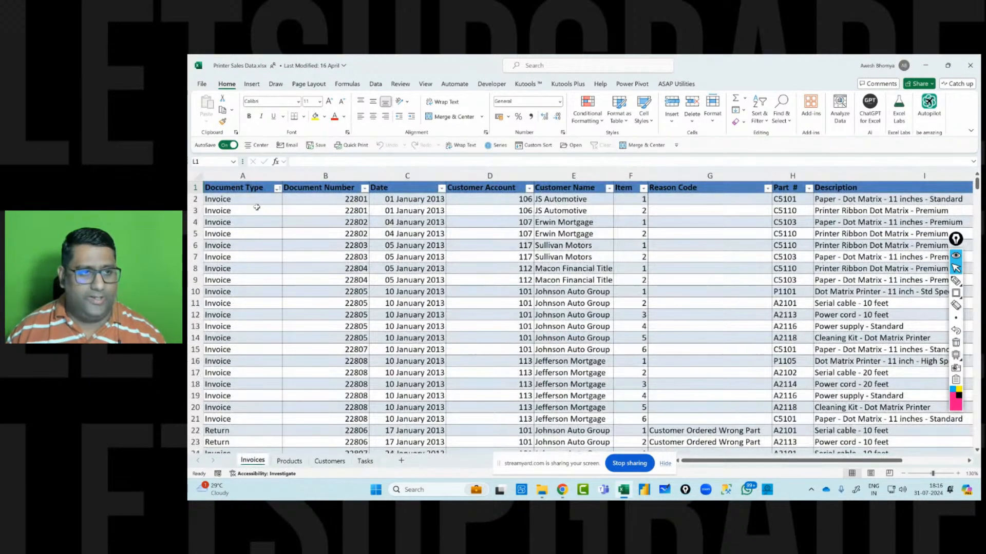
{"action": "left_click", "coordinate": [249, 192]}
{"action": "left_click", "coordinate": [328, 188]}
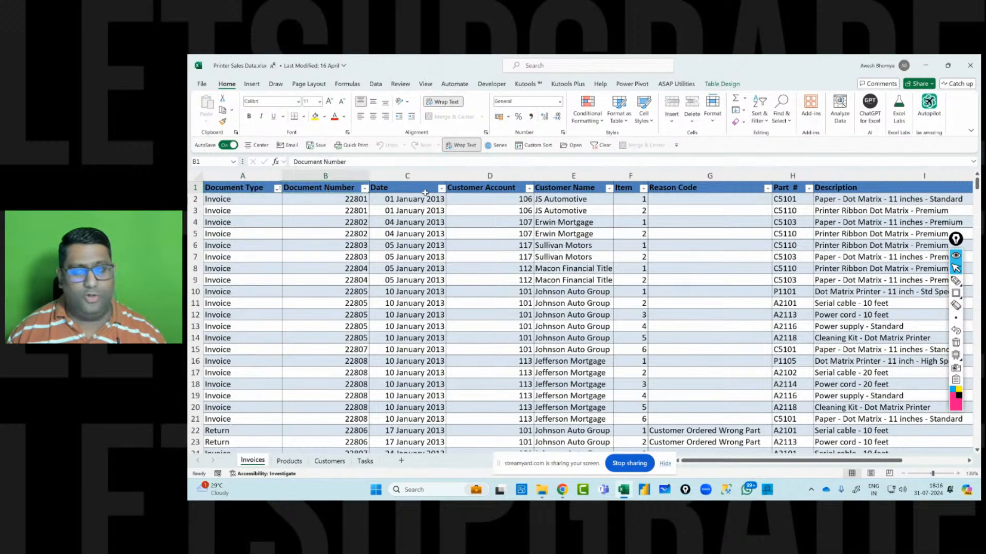
{"action": "key", "text": "Right"}
{"action": "key", "text": "Right"}
{"action": "key", "text": "Right"}
{"action": "key", "text": "Right"}
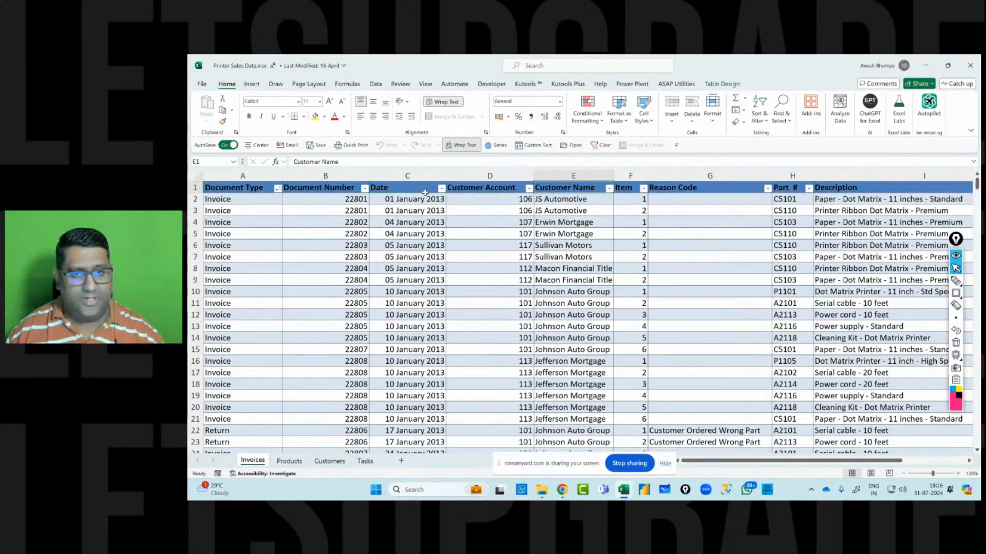
{"action": "key", "text": "Right"}
{"action": "key", "text": "Right"}
{"action": "key", "text": "Right"}
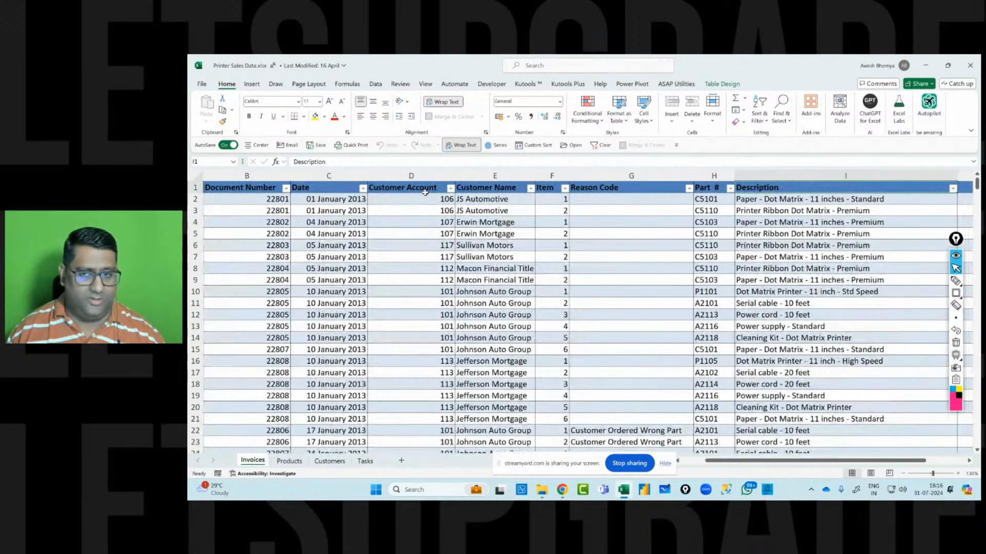
Scroll across the Invoices table columns and back to the Document Type column.
{"action": "key", "text": "Left"}
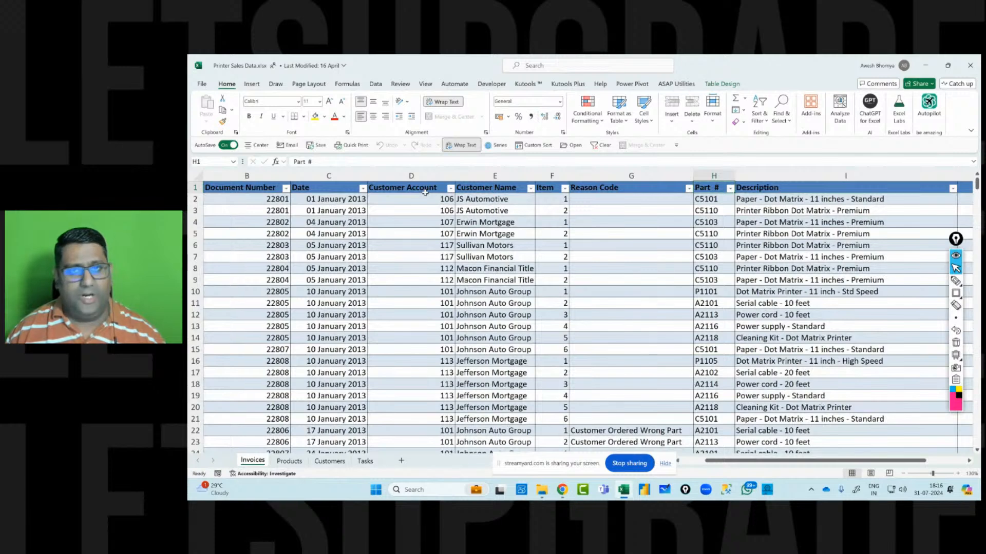
{"action": "key", "text": "Right"}
{"action": "key", "text": "Right"}
{"action": "key", "text": "Right"}
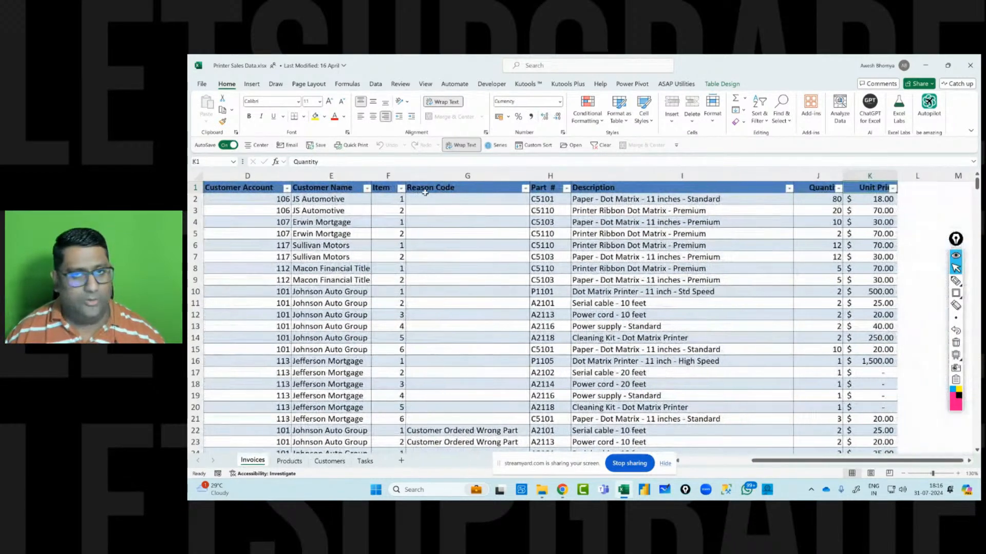
{"action": "key", "text": "Left"}
{"action": "key", "text": "Left"}
{"action": "key", "text": "Left"}
{"action": "key", "text": "Left"}
{"action": "key", "text": "Left"}
{"action": "key", "text": "Left"}
{"action": "key", "text": "Left"}
{"action": "key", "text": "Left"}
{"action": "key", "text": "Left"}
{"action": "key", "text": "Left"}
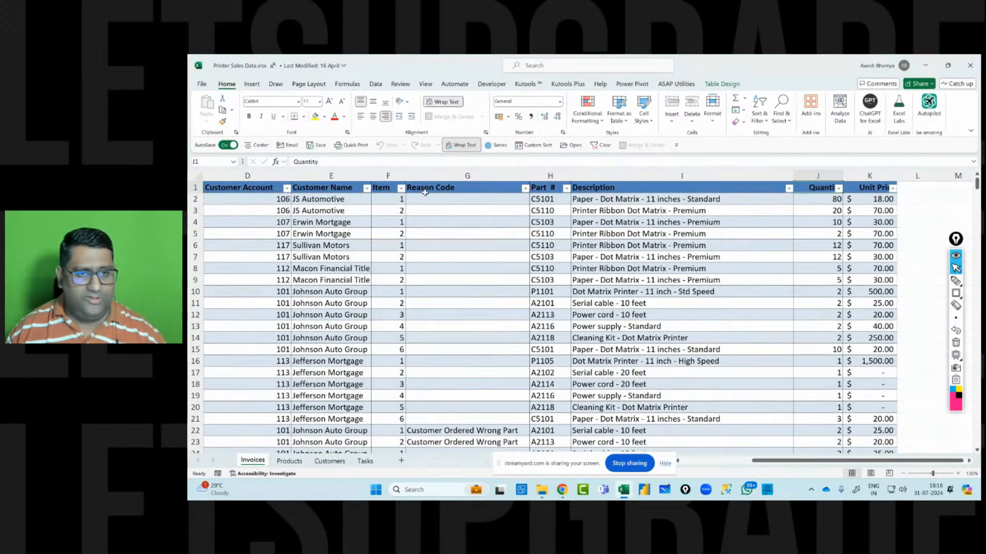
Revisit the Tasks and Customers sheets, then return to the Invoices sheet.
{"action": "left_click", "coordinate": [365, 461]}
{"action": "left_click", "coordinate": [306, 365]}
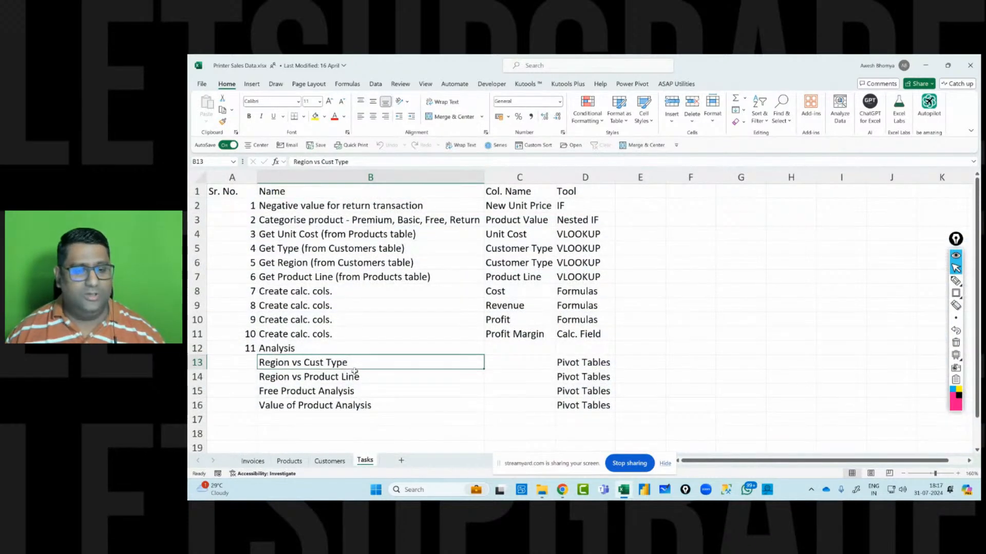
{"action": "left_click", "coordinate": [330, 461]}
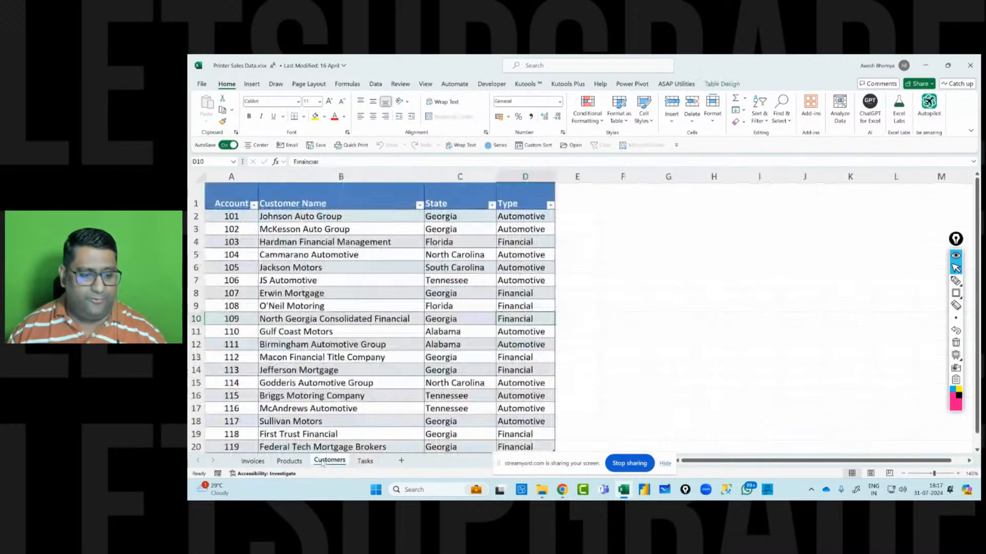
{"action": "left_click", "coordinate": [453, 174]}
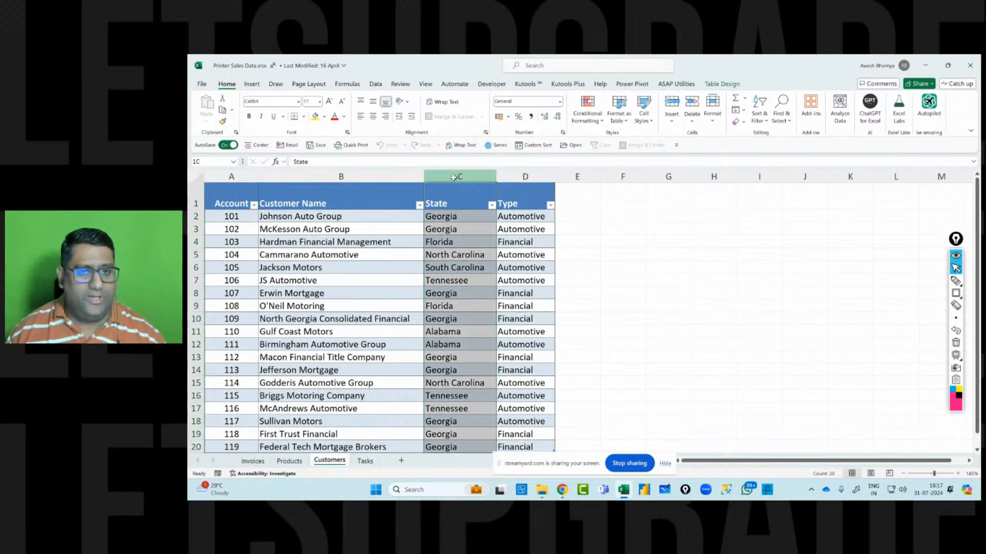
{"action": "left_click", "coordinate": [252, 461]}
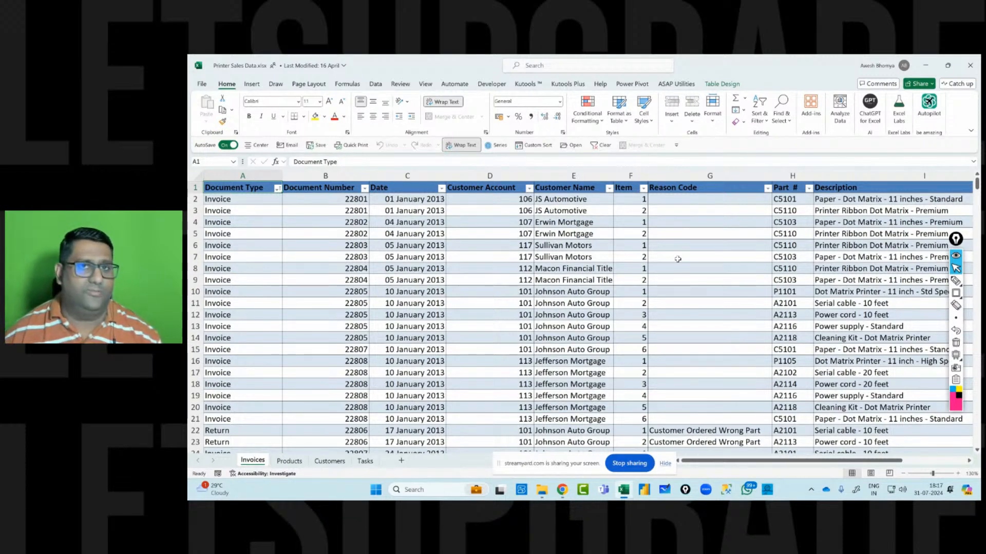
Switch to Power BI Desktop and turn off importing and autodetecting relationships in the current file's Data Load options.
{"action": "left_click", "coordinate": [644, 492]}
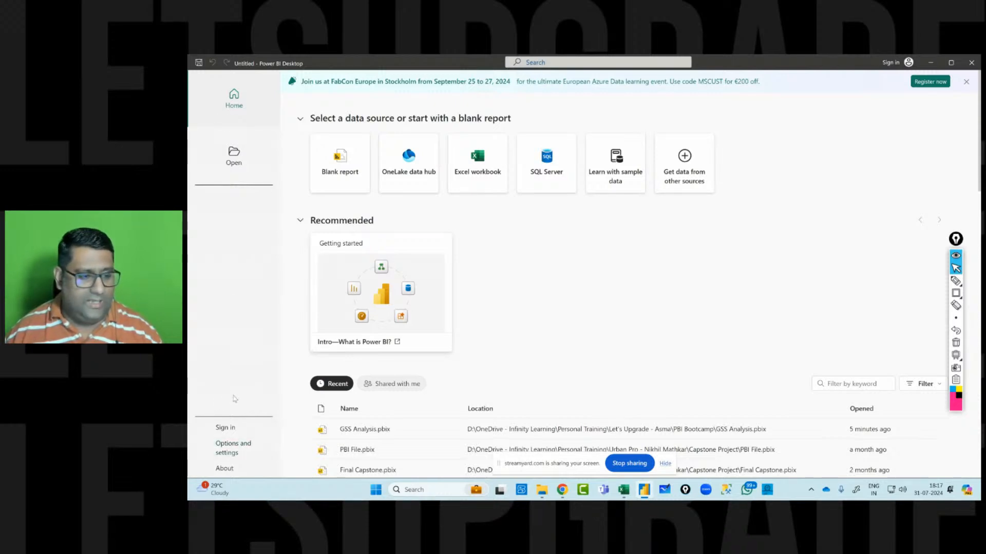
{"action": "left_click", "coordinate": [241, 445]}
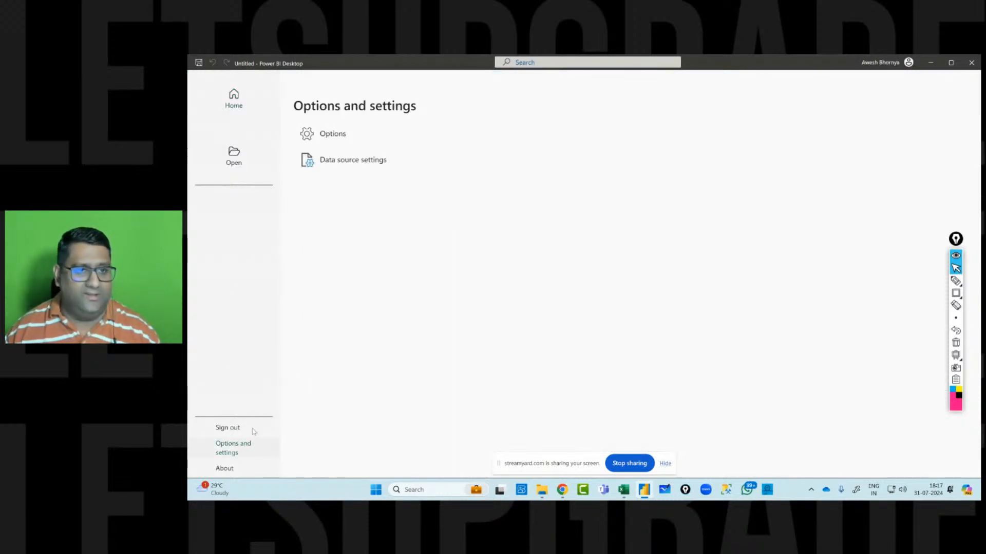
{"action": "left_click", "coordinate": [333, 134]}
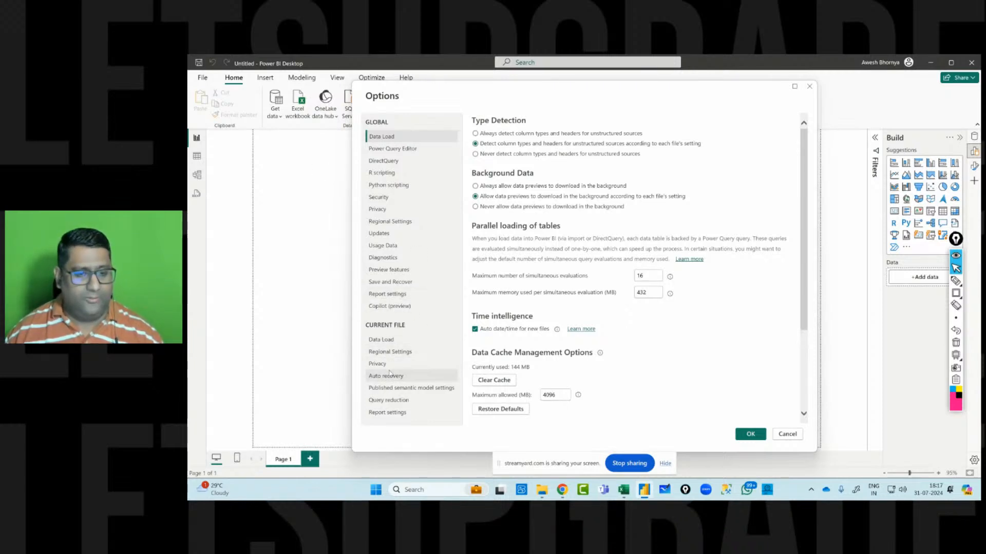
{"action": "left_click", "coordinate": [388, 341]}
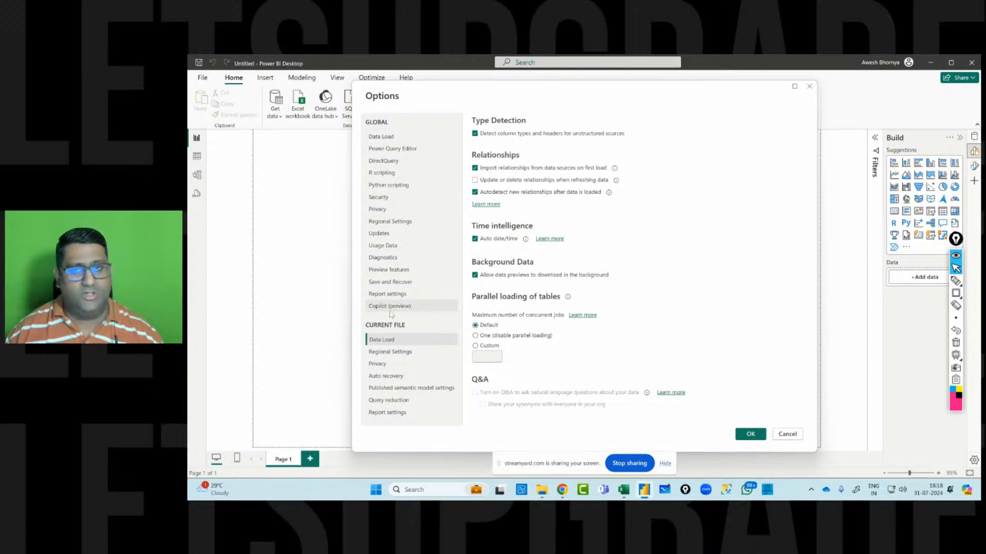
{"action": "left_click", "coordinate": [474, 168]}
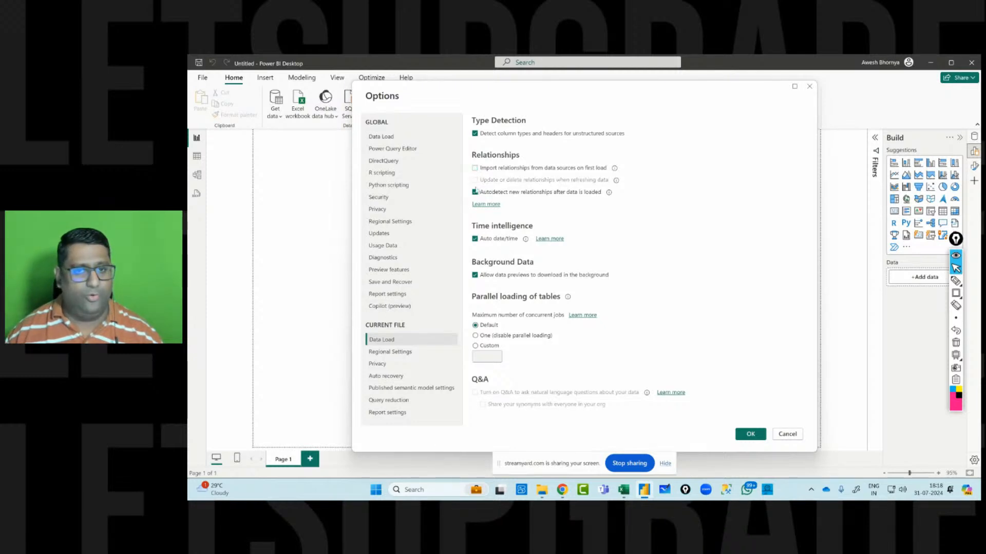
{"action": "left_click", "coordinate": [475, 193]}
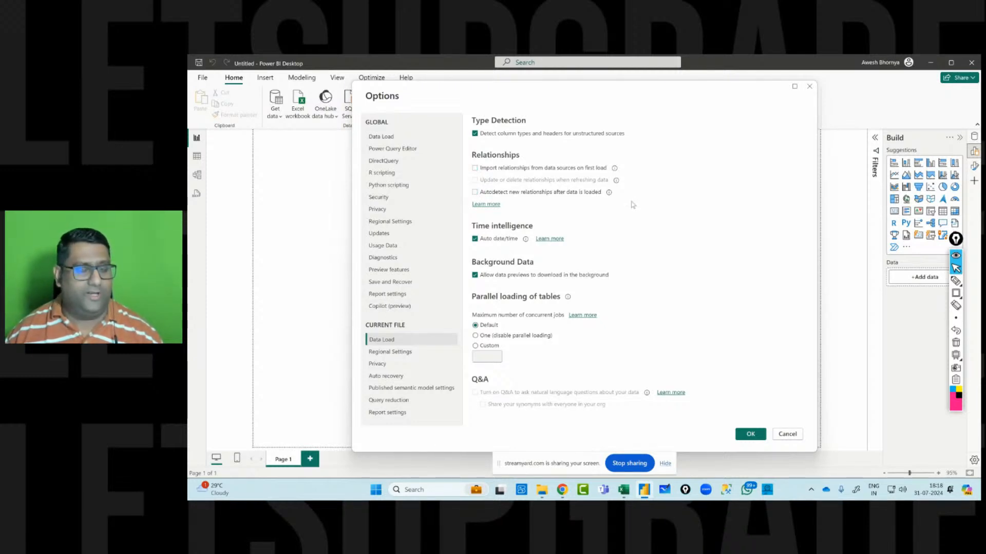
{"action": "left_click", "coordinate": [749, 436]}
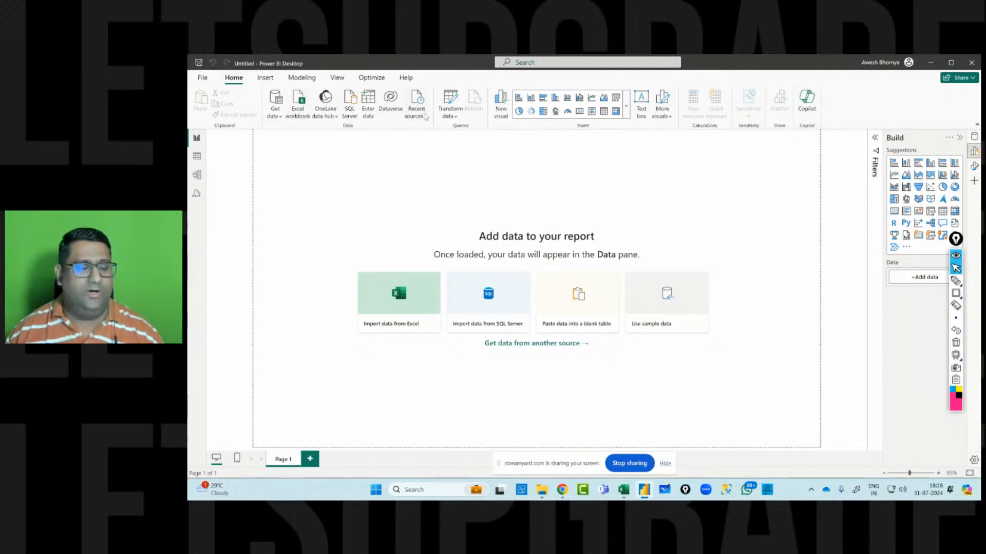
Import data from the Excel workbook Printer Sales Data.xlsx in the Datasets - 29072024 folder.
{"action": "left_click", "coordinate": [300, 101]}
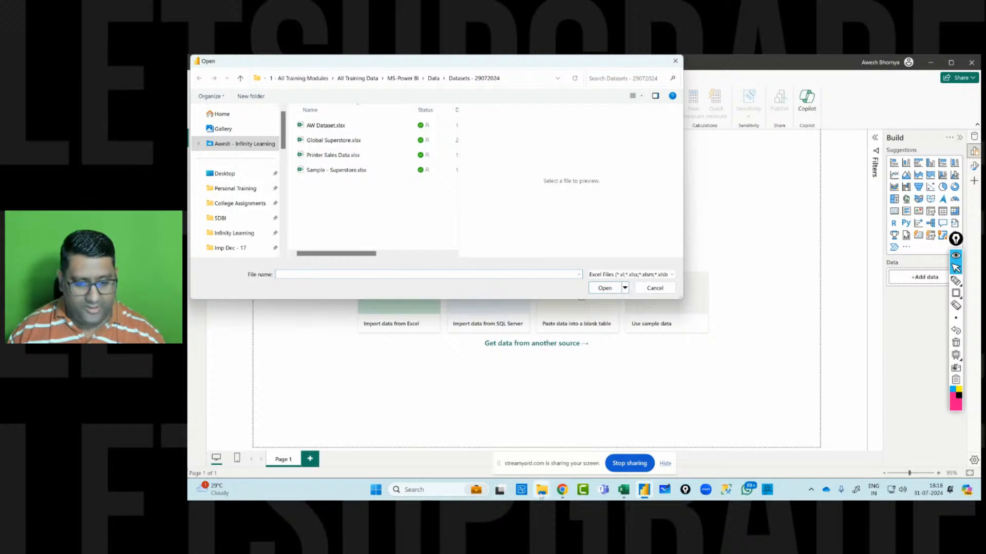
{"action": "mouse_move", "coordinate": [541, 490]}
{"action": "mouse_move", "coordinate": [534, 437]}
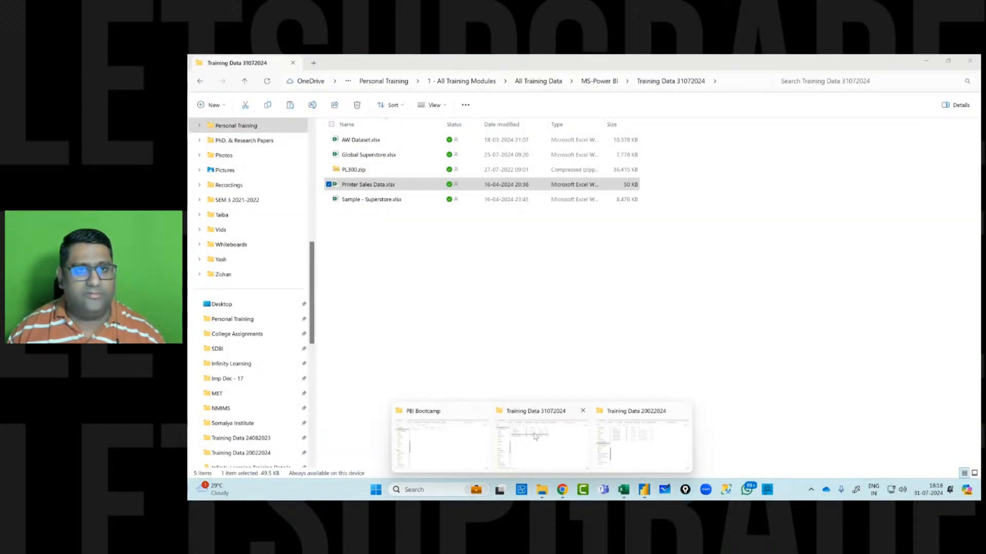
{"action": "left_click", "coordinate": [534, 437]}
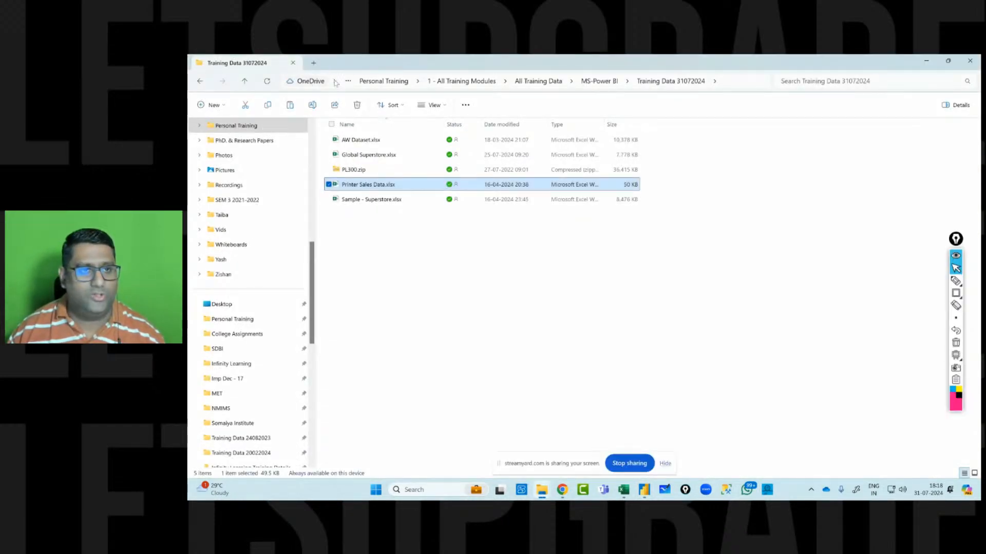
{"action": "left_click", "coordinate": [735, 81]}
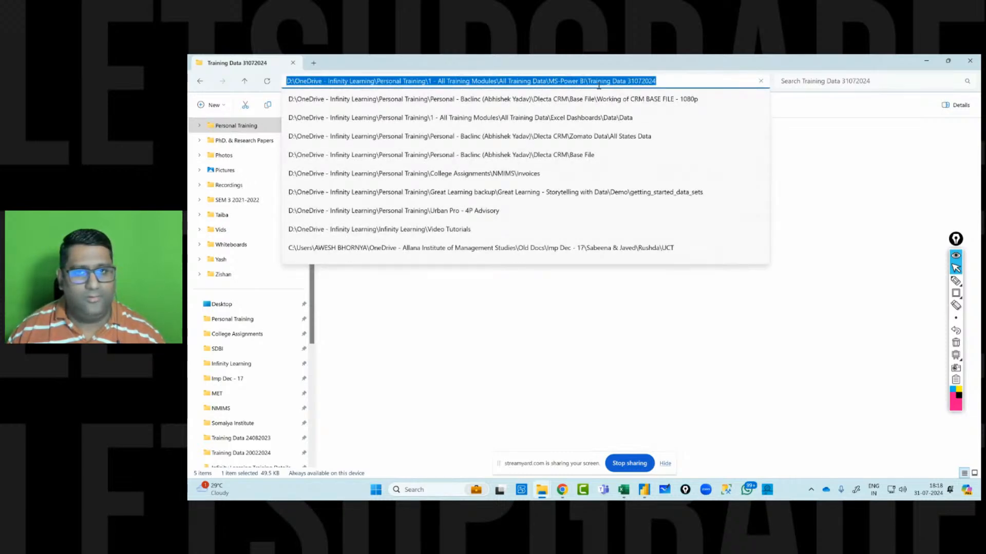
{"action": "left_click", "coordinate": [777, 380]}
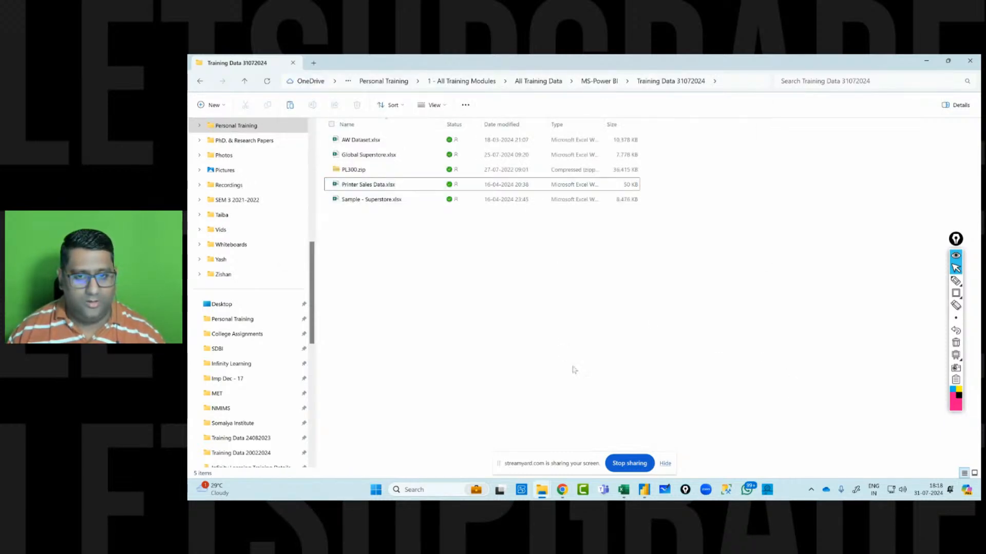
{"action": "mouse_move", "coordinate": [541, 490]}
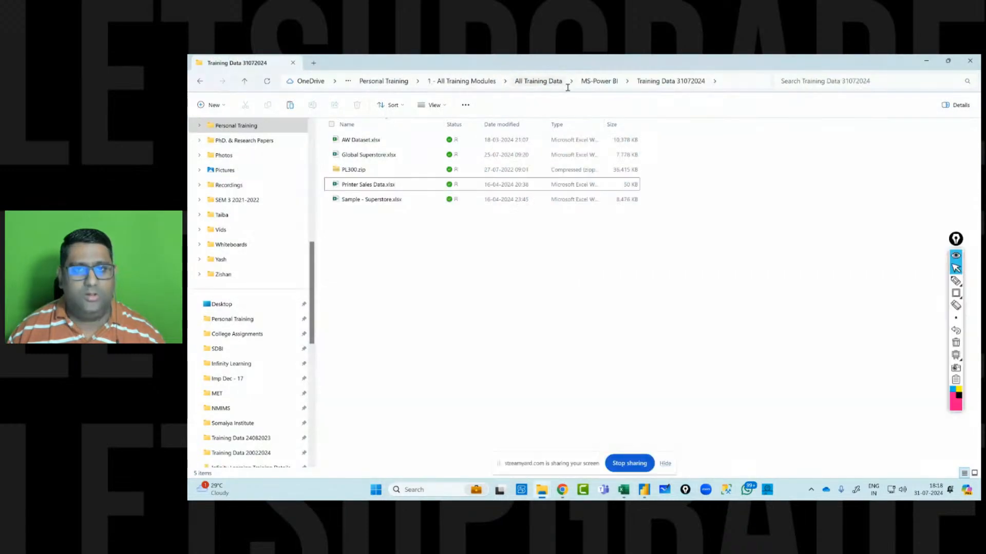
{"action": "left_click", "coordinate": [591, 82]}
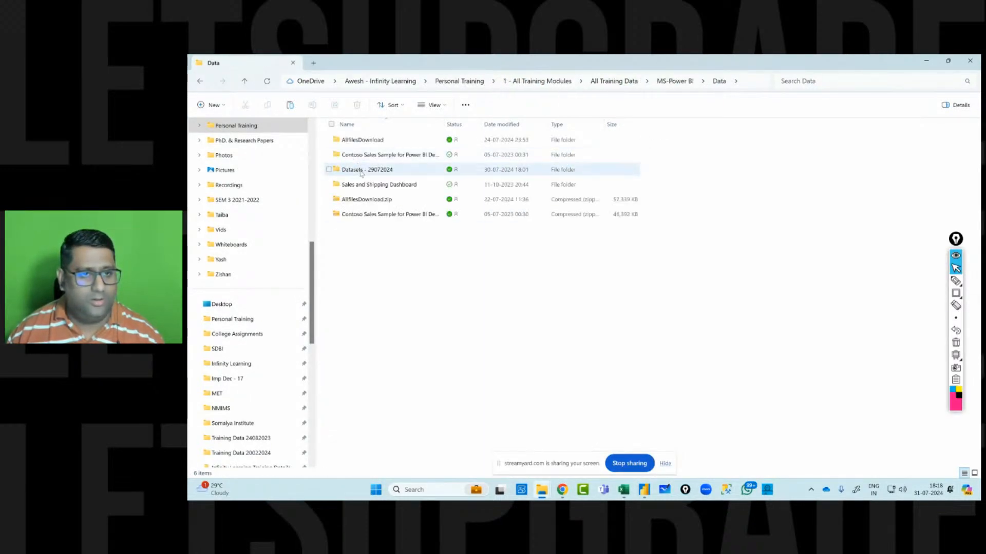
{"action": "double_click", "coordinate": [357, 170]}
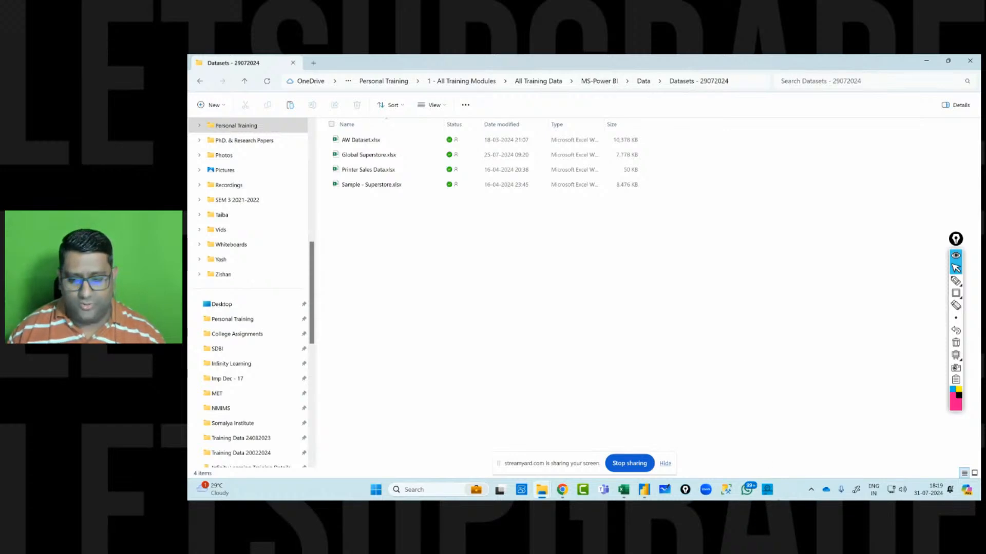
{"action": "left_click", "coordinate": [644, 489]}
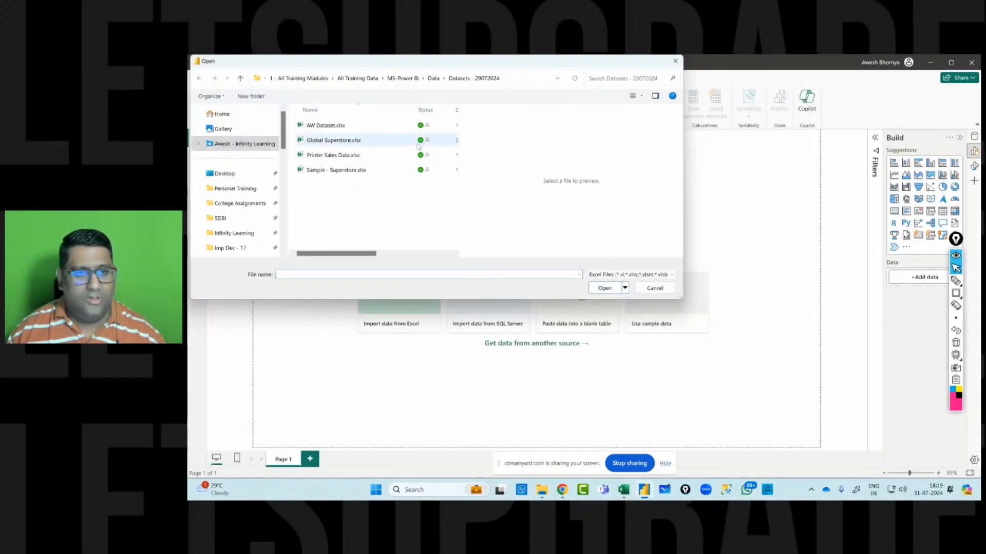
{"action": "left_click", "coordinate": [347, 156]}
{"action": "left_click", "coordinate": [604, 288]}
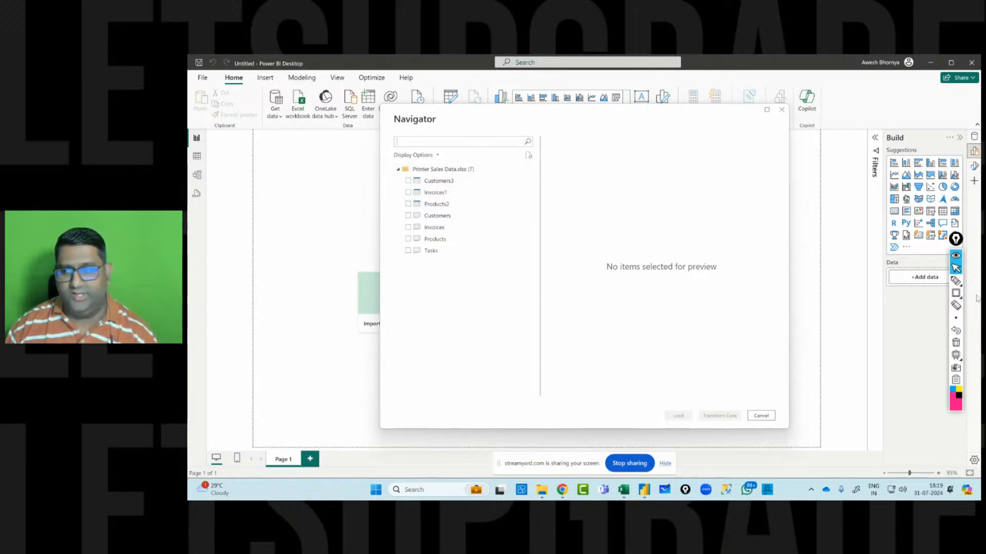
{"action": "left_click", "coordinate": [956, 293]}
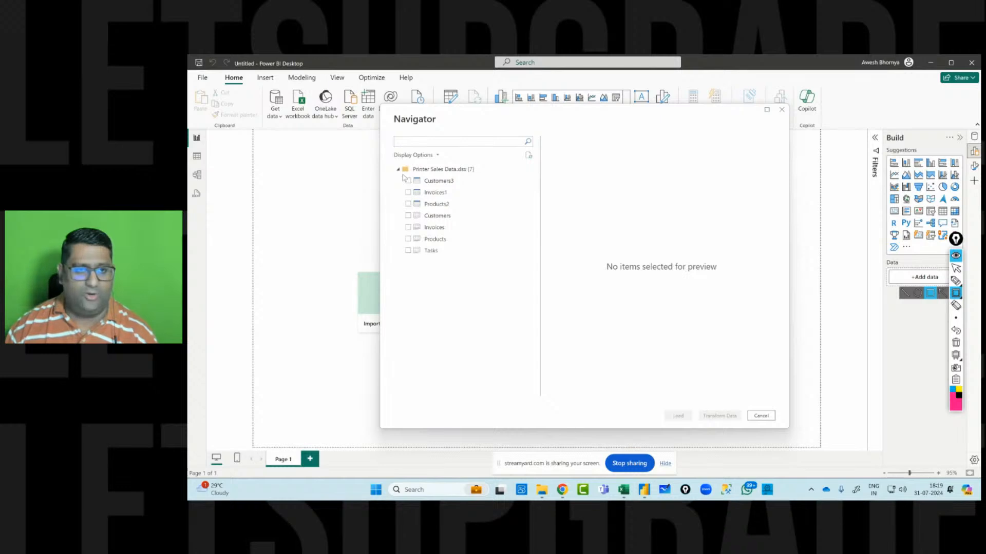
{"action": "mouse_move", "coordinate": [404, 179]}
{"action": "left_mouse_down"}
{"action": "mouse_move", "coordinate": [411, 202]}
{"action": "mouse_move", "coordinate": [457, 210]}
{"action": "mouse_move", "coordinate": [457, 260]}
{"action": "left_mouse_up"}
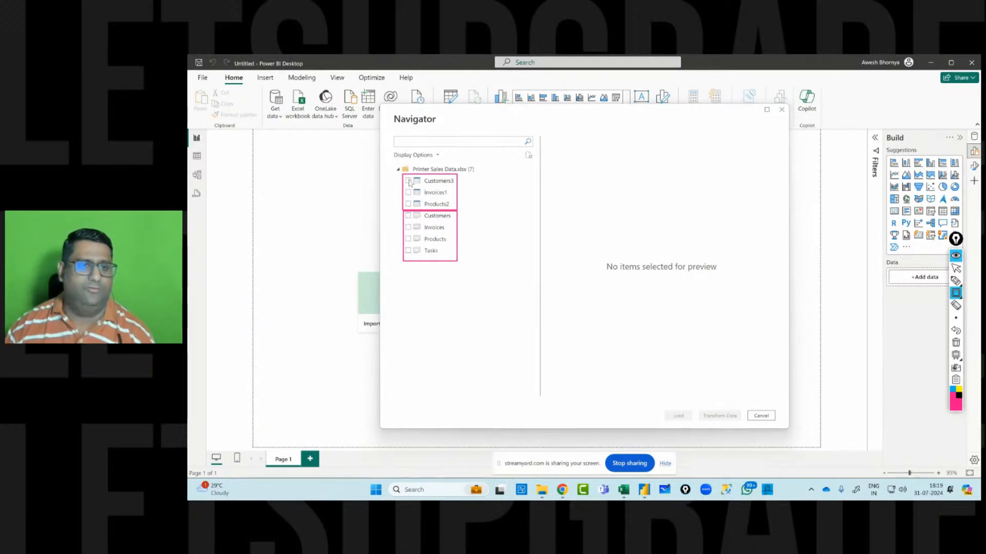
{"action": "left_click", "coordinate": [956, 343]}
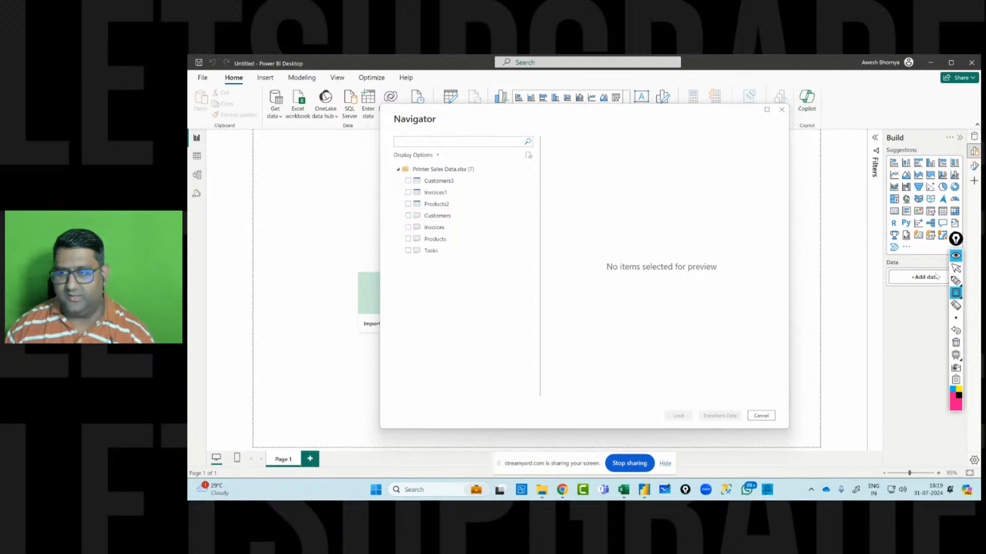
{"action": "left_click", "coordinate": [956, 268]}
Select the Customers3, Invoices1 and Products2 tables and open them for transformation in Power Query Editor.
{"action": "left_click", "coordinate": [407, 181]}
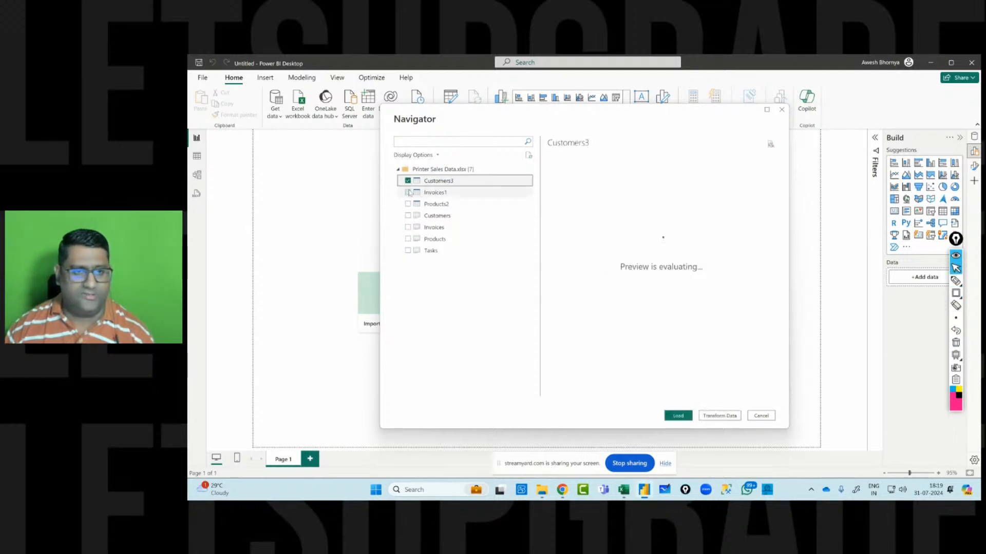
{"action": "left_click", "coordinate": [408, 192]}
{"action": "left_click", "coordinate": [407, 204]}
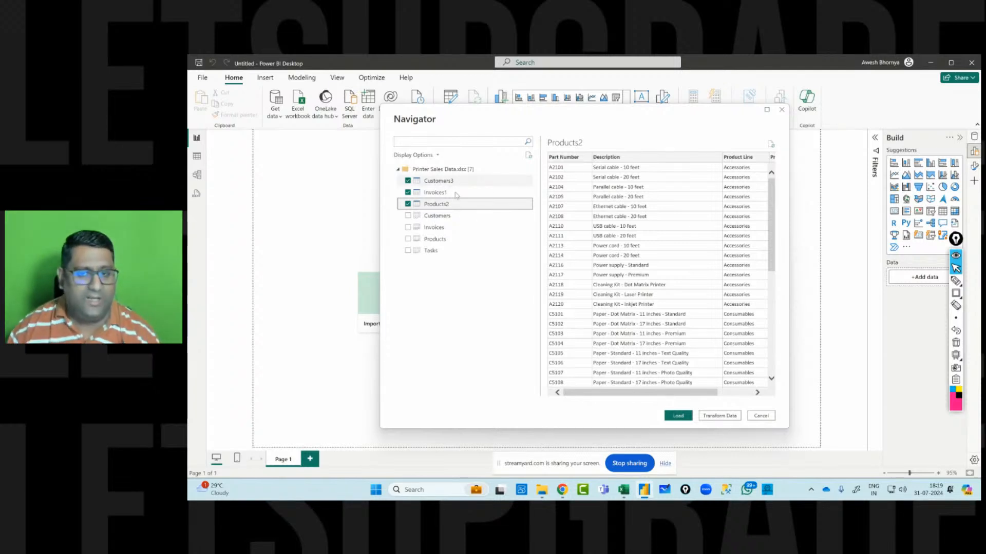
{"action": "left_click", "coordinate": [726, 417]}
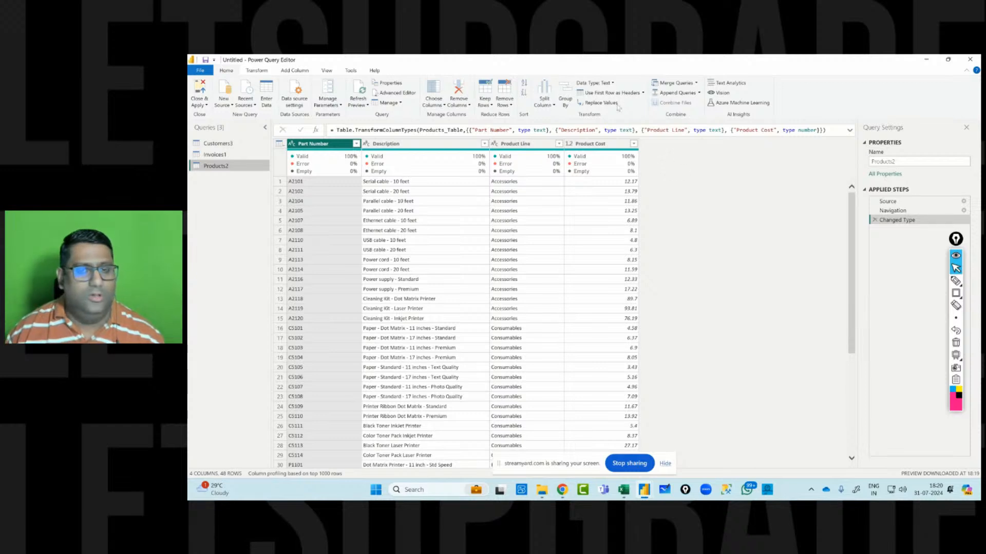
Open the Customers3 query to inspect its columns and data types.
{"action": "left_click", "coordinate": [212, 145]}
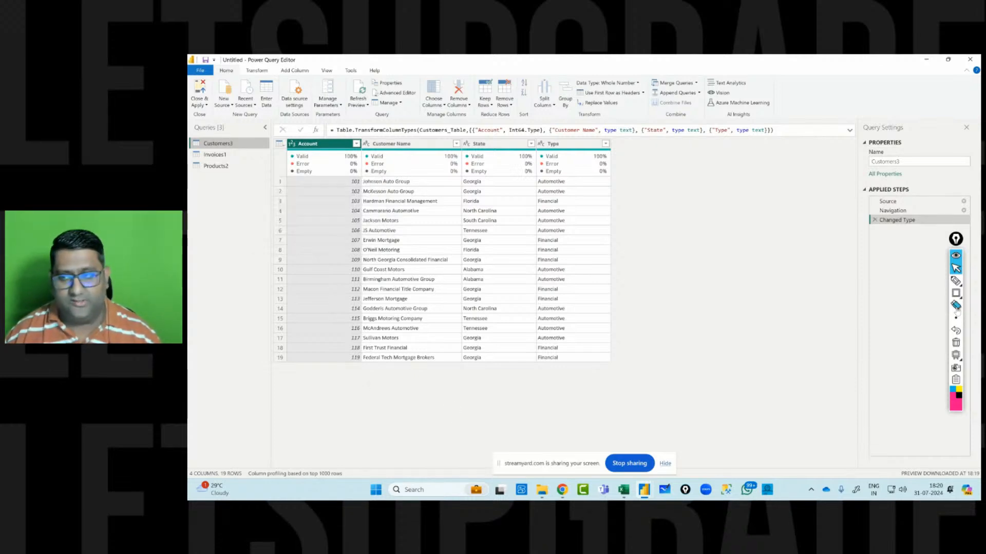
{"action": "left_click", "coordinate": [956, 280]}
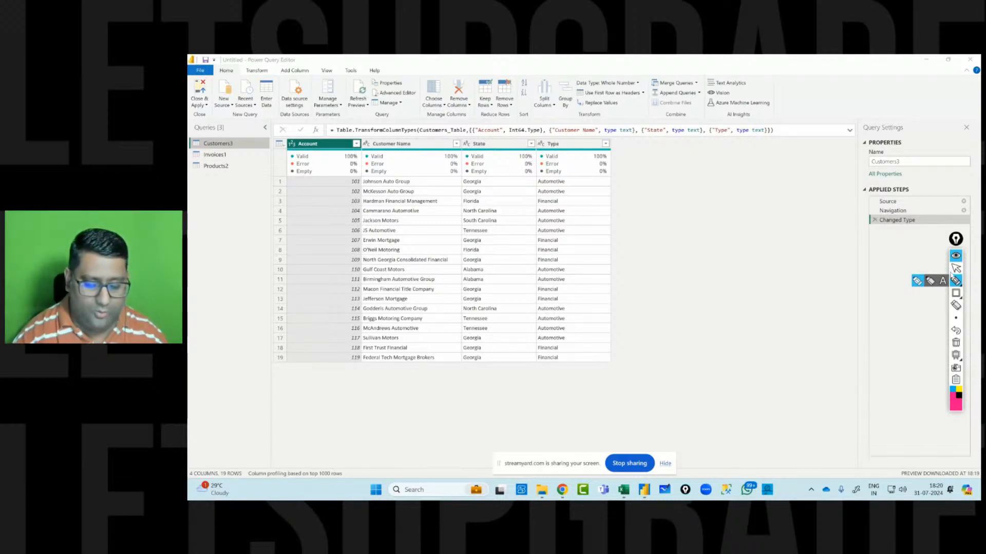
{"action": "mouse_move", "coordinate": [667, 265]}
{"action": "left_mouse_down"}
{"action": "mouse_move", "coordinate": [675, 280]}
{"action": "mouse_move", "coordinate": [700, 268]}
{"action": "mouse_move", "coordinate": [713, 280]}
{"action": "mouse_move", "coordinate": [740, 257]}
{"action": "mouse_move", "coordinate": [788, 244]}
{"action": "mouse_move", "coordinate": [802, 252]}
{"action": "left_mouse_up"}
{"action": "left_click_drag", "start_coordinate": [636, 333], "coordinate": [860, 267]}
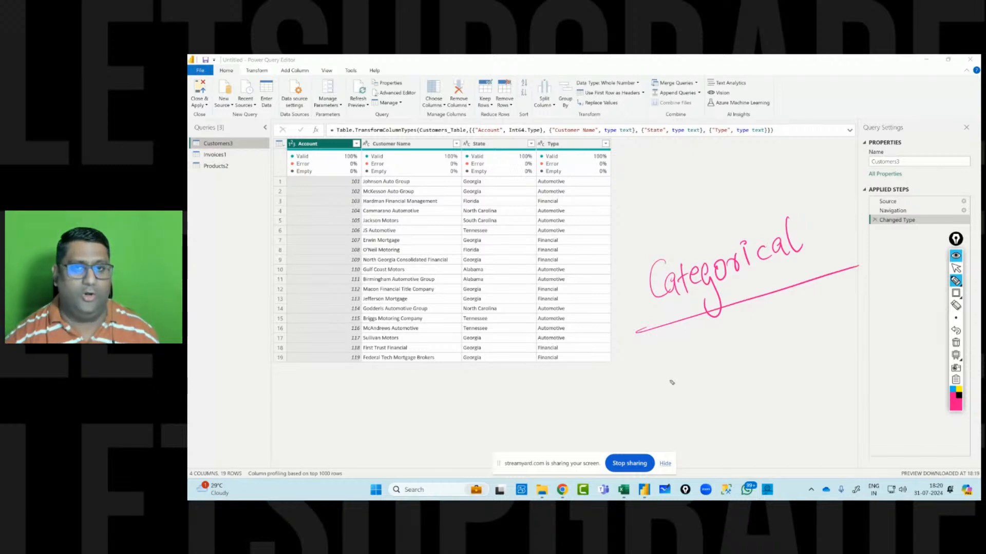
{"action": "mouse_move", "coordinate": [351, 165]}
{"action": "left_mouse_down"}
{"action": "mouse_move", "coordinate": [331, 256]}
{"action": "mouse_move", "coordinate": [377, 154]}
{"action": "mouse_move", "coordinate": [319, 194]}
{"action": "left_mouse_up"}
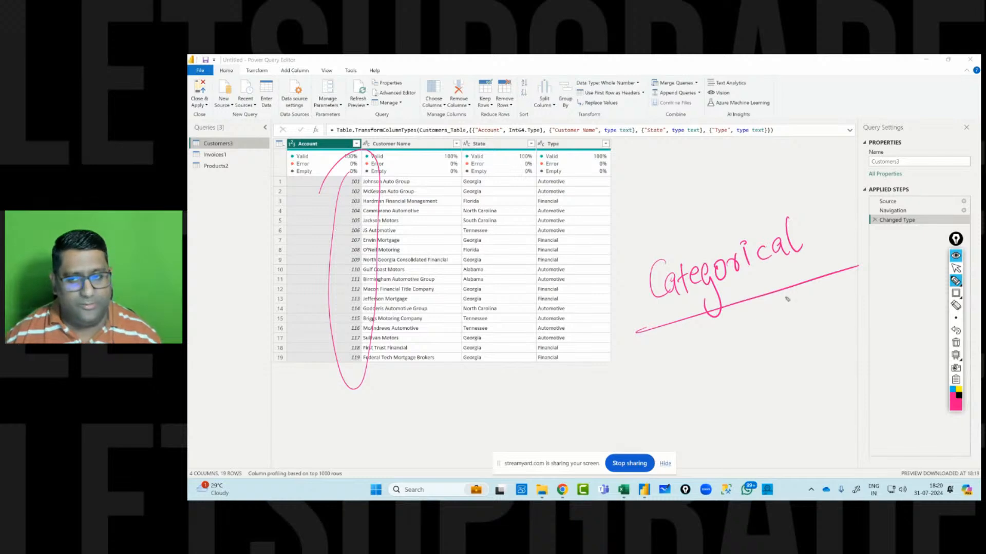
{"action": "left_click", "coordinate": [955, 342]}
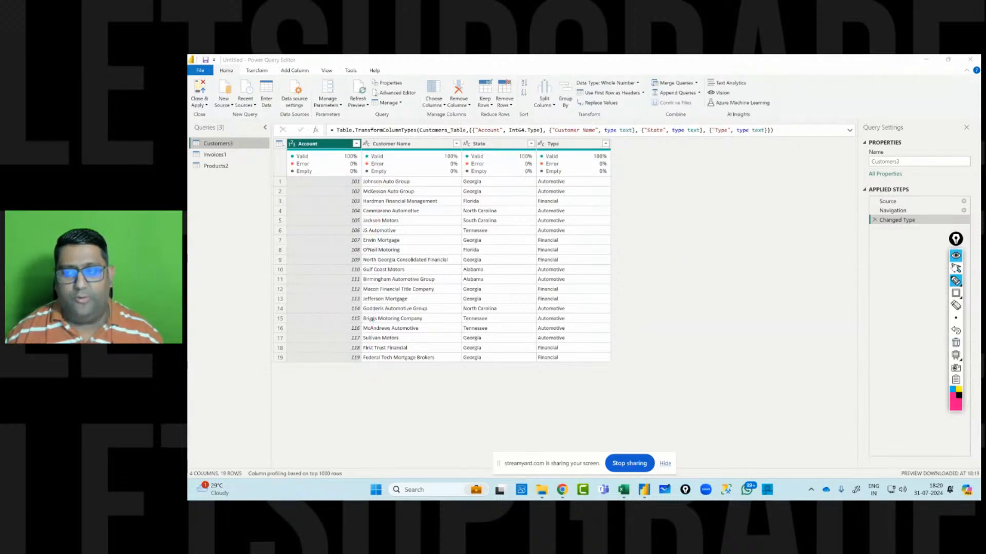
Change the Customers Account column's data type to Text, adding it as a new step.
{"action": "left_click", "coordinate": [954, 267]}
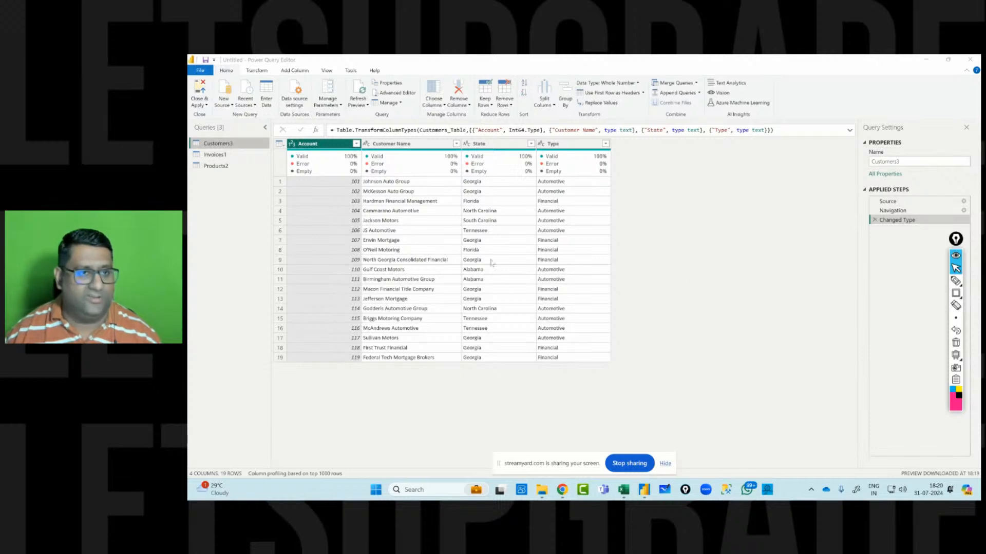
{"action": "mouse_move", "coordinate": [354, 175]}
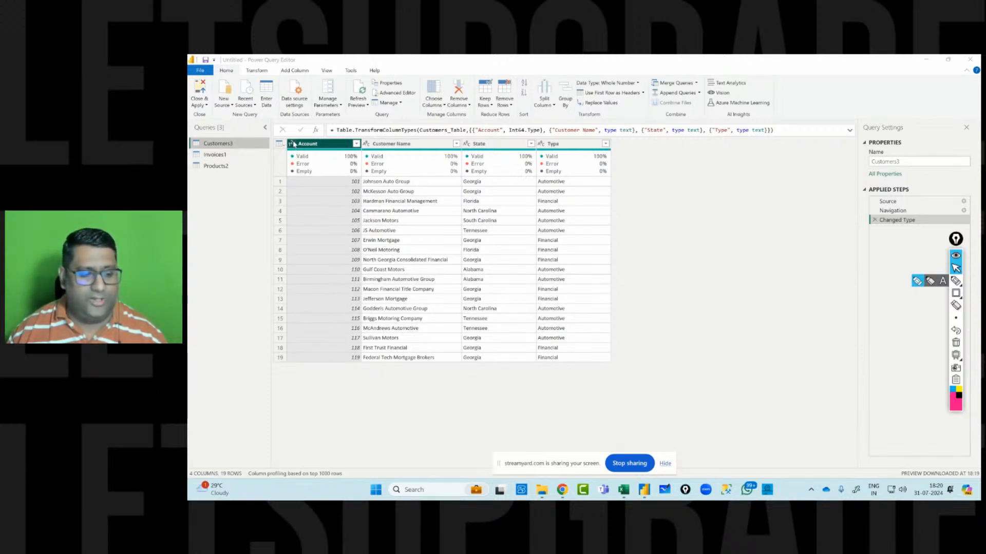
{"action": "left_click", "coordinate": [293, 145]}
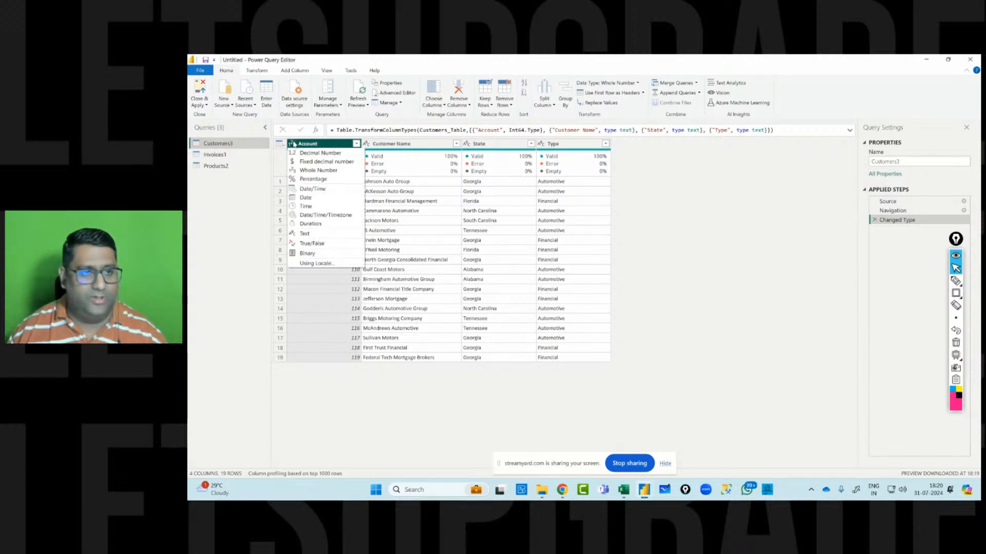
{"action": "left_click", "coordinate": [307, 236]}
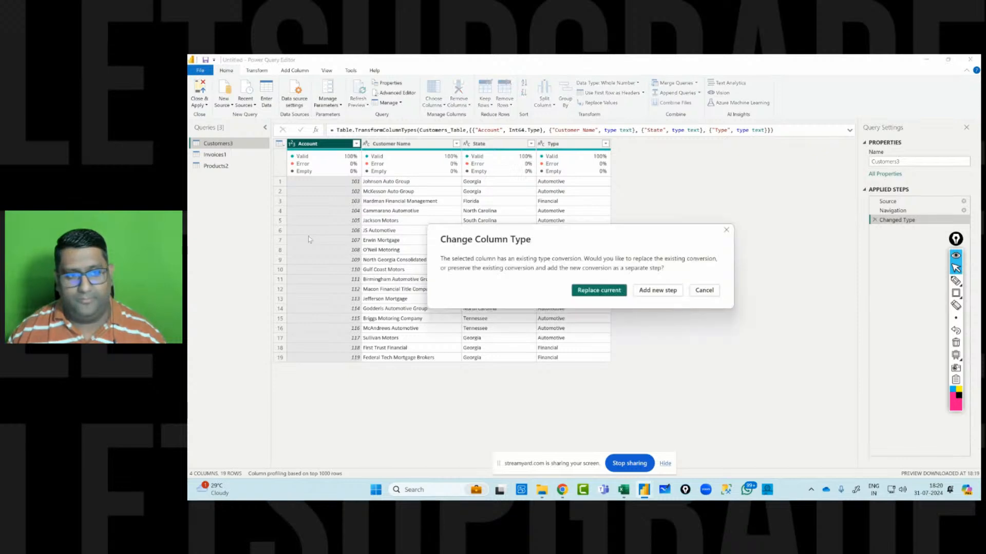
{"action": "left_click", "coordinate": [645, 292]}
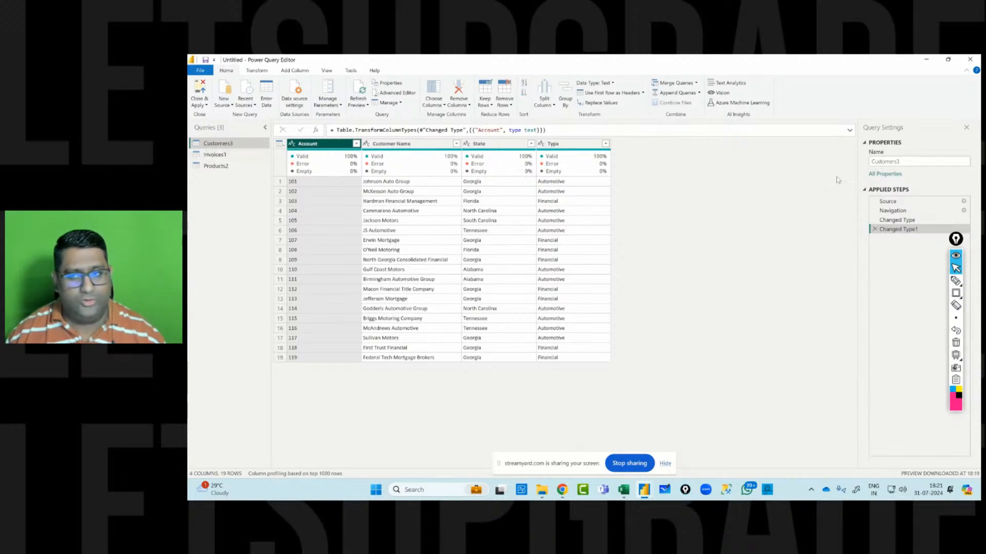
Rename the Customers3 and Invoices1 queries to Customers and Invoices.
{"action": "left_click", "coordinate": [901, 163]}
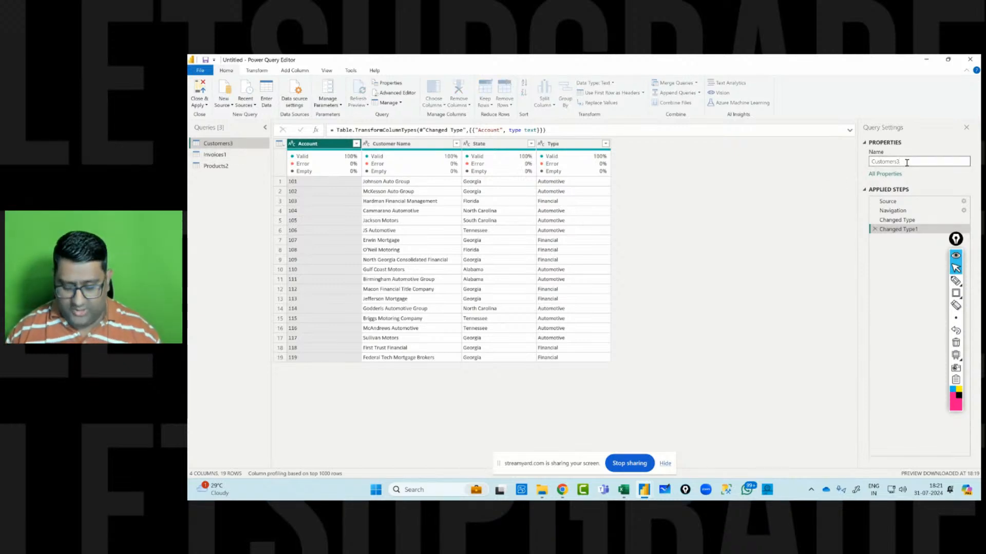
{"action": "key", "text": "BackSpace"}
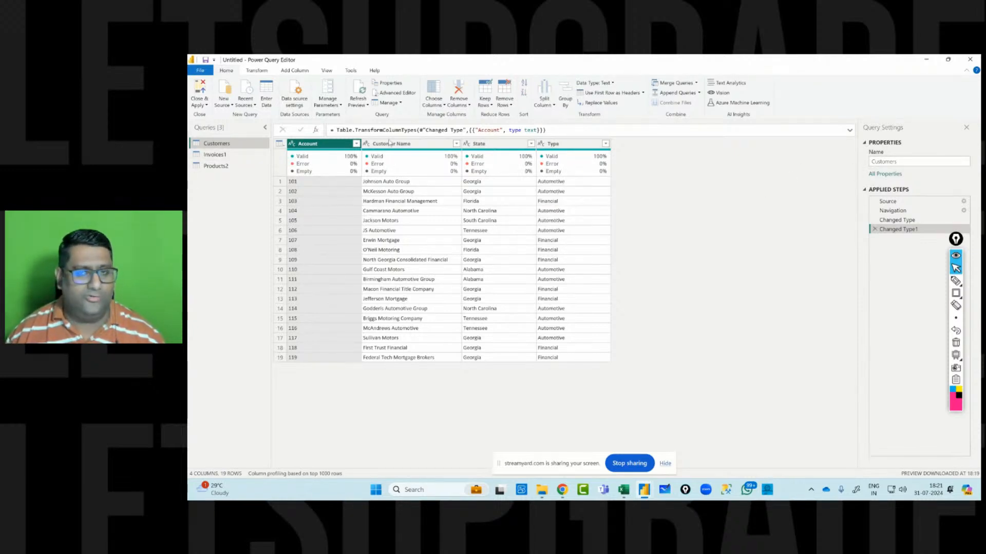
{"action": "left_click", "coordinate": [223, 158]}
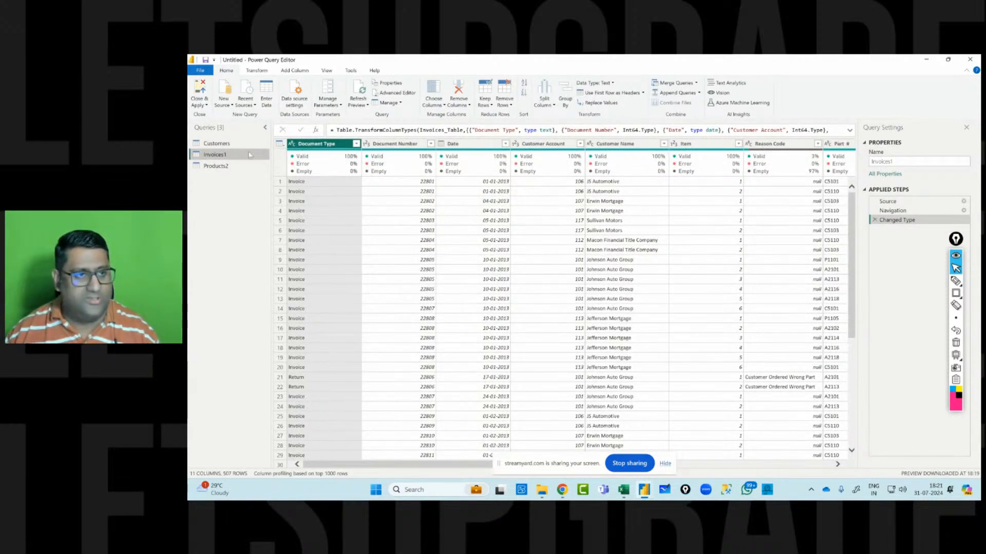
{"action": "double_click", "coordinate": [250, 155]}
{"action": "type", "text": "Invoices"}
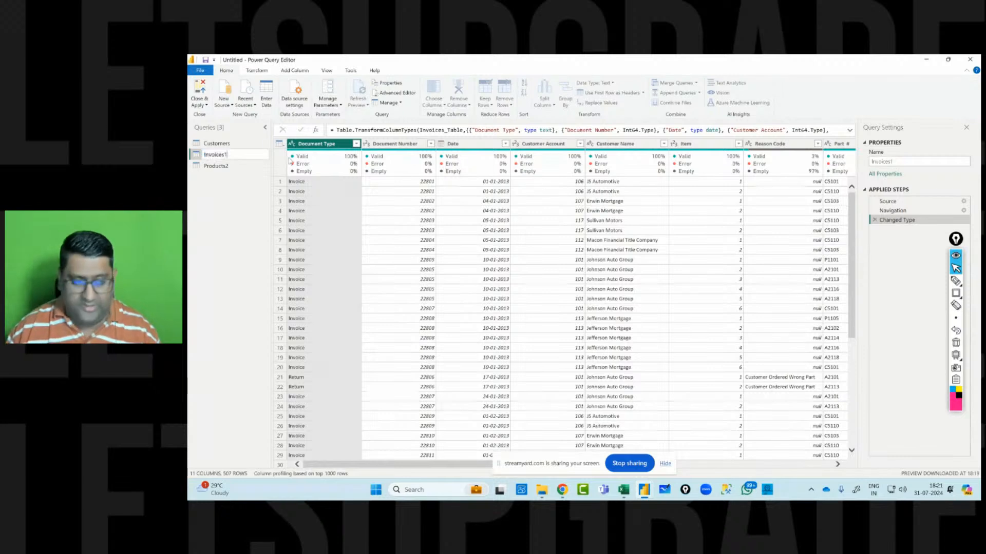
{"action": "key", "text": "Return"}
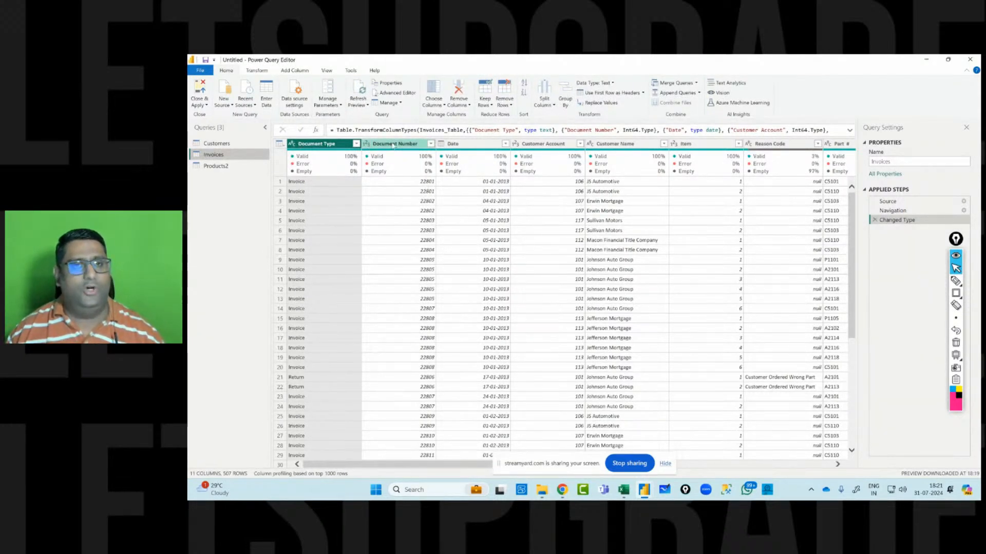
Change the Document Number and Customer Account columns of Invoices to Text in a new step.
{"action": "left_click", "coordinate": [366, 144]}
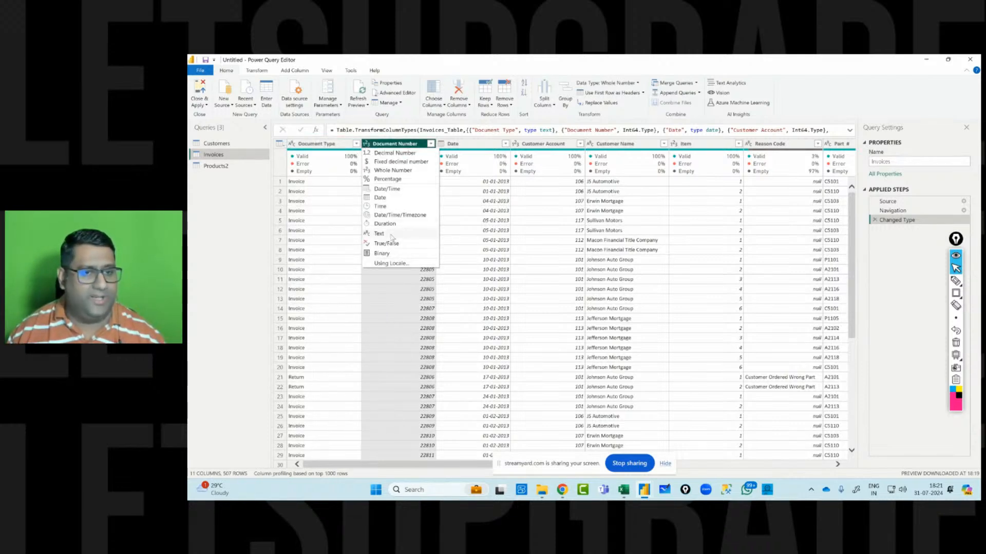
{"action": "left_click", "coordinate": [392, 238]}
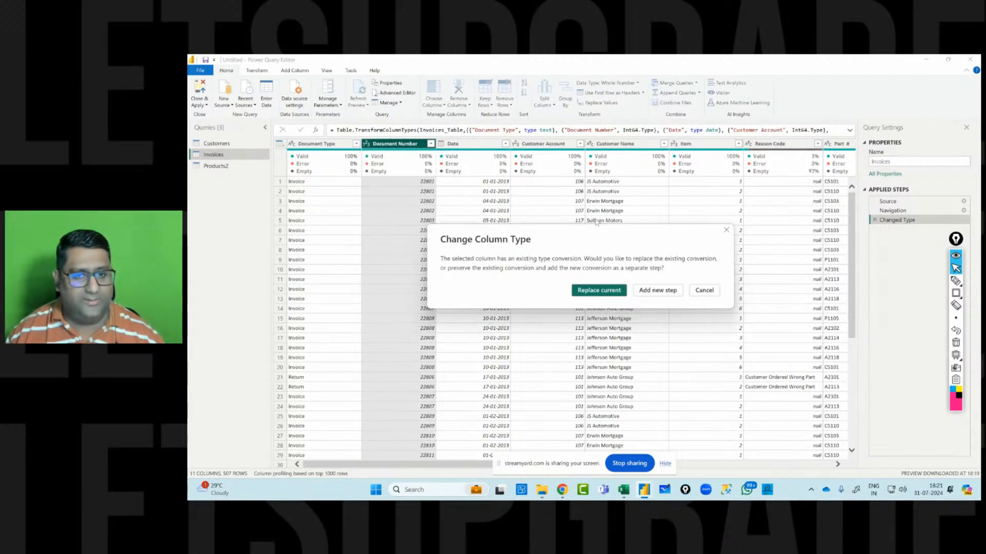
{"action": "left_click", "coordinate": [662, 288]}
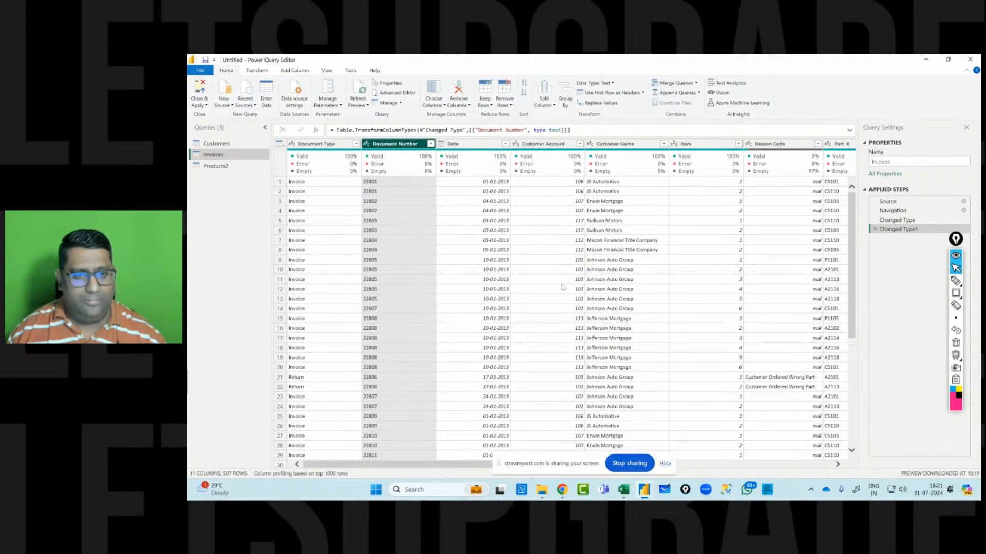
{"action": "left_click", "coordinate": [516, 145]}
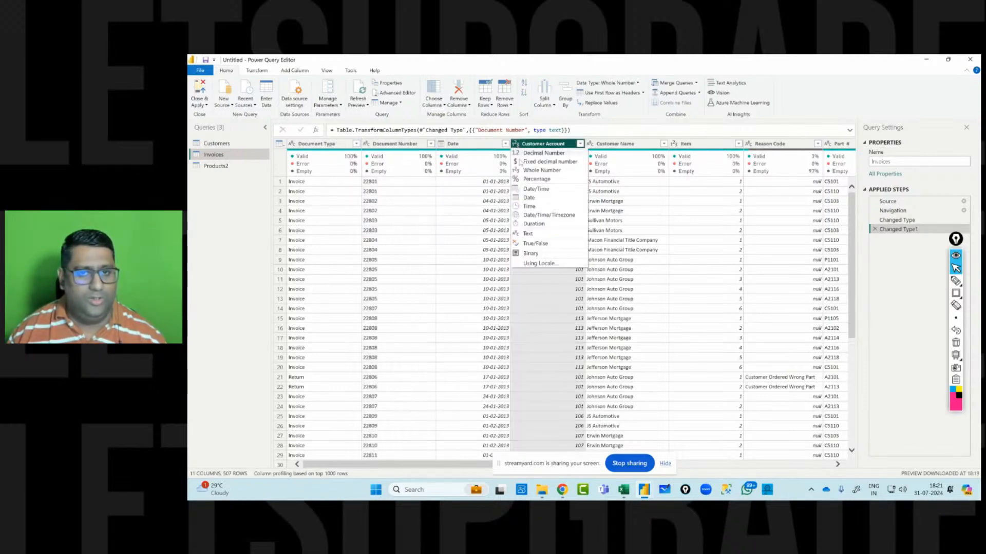
{"action": "left_click", "coordinate": [530, 234]}
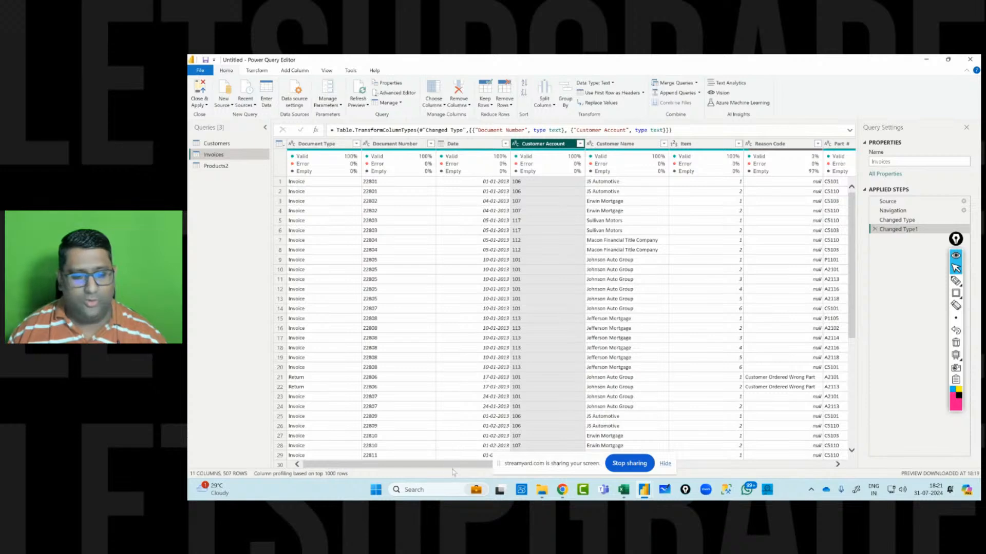
Set the Unit Price column of Invoices to the Fixed decimal number type.
{"action": "left_click_drag", "start_coordinate": [454, 465], "coordinate": [673, 476]}
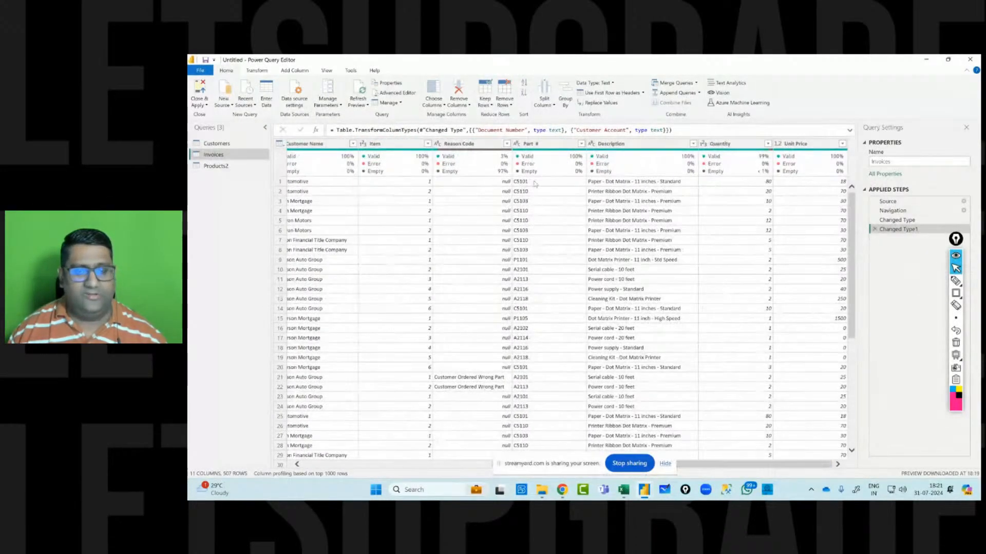
{"action": "mouse_move", "coordinate": [616, 159]}
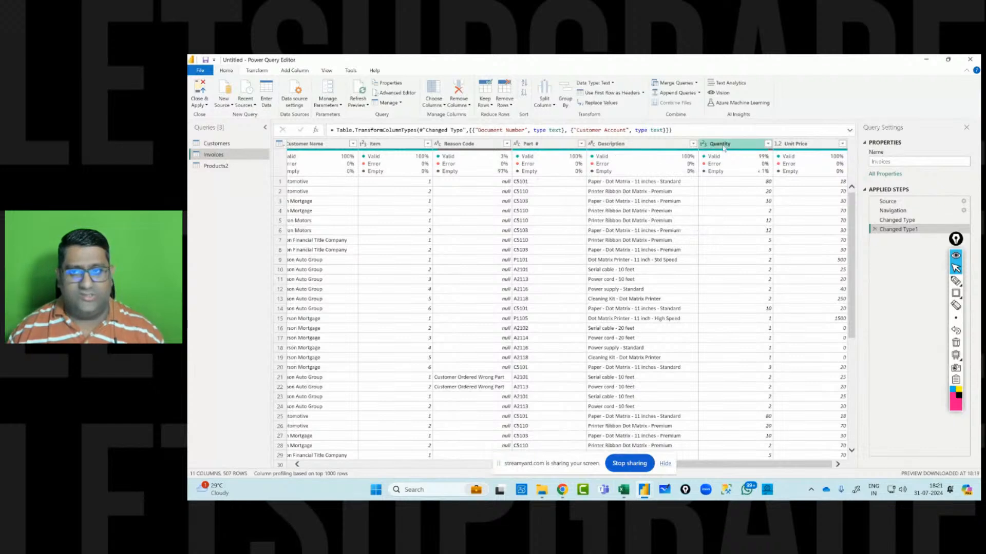
{"action": "left_click", "coordinate": [778, 144]}
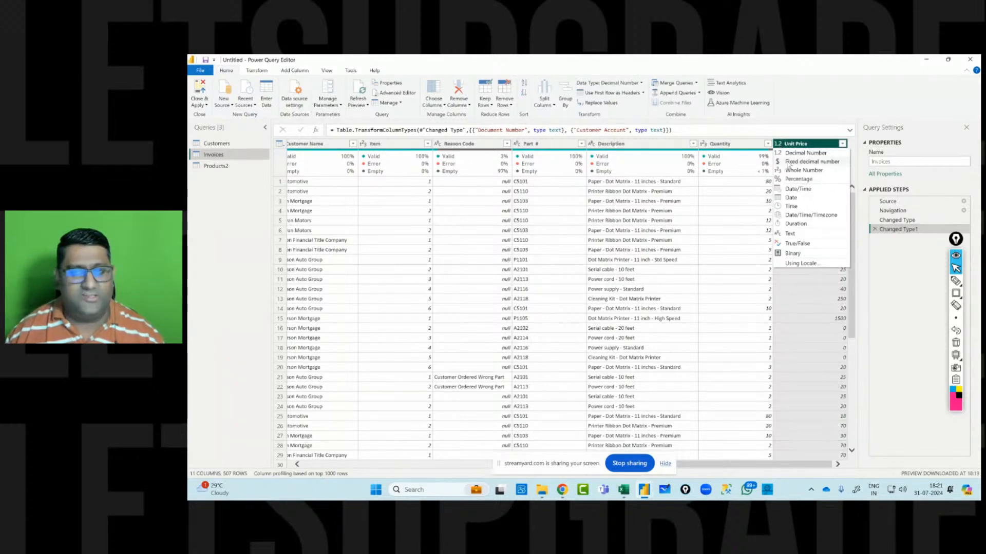
{"action": "left_click", "coordinate": [789, 162]}
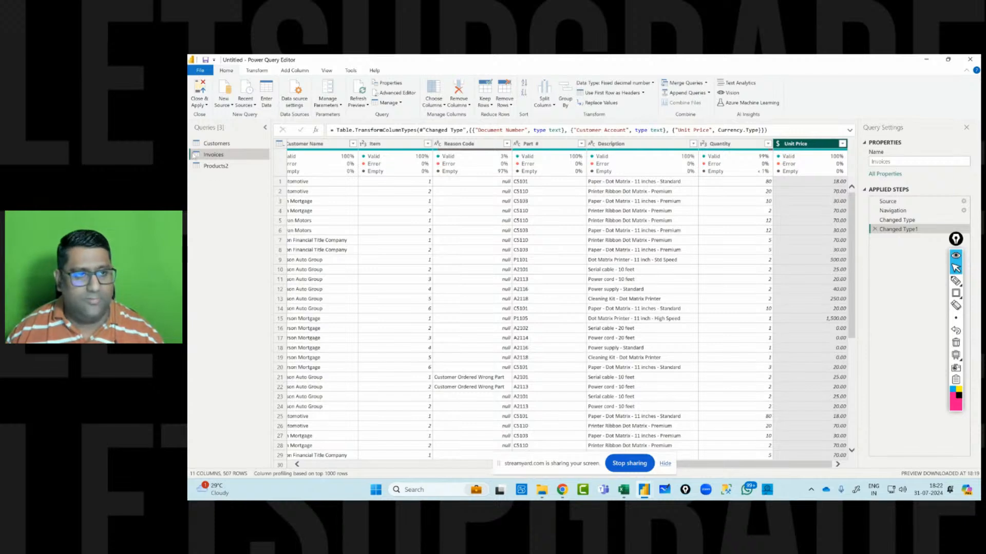
Rename the Products2 query to Products.
{"action": "left_click", "coordinate": [208, 165]}
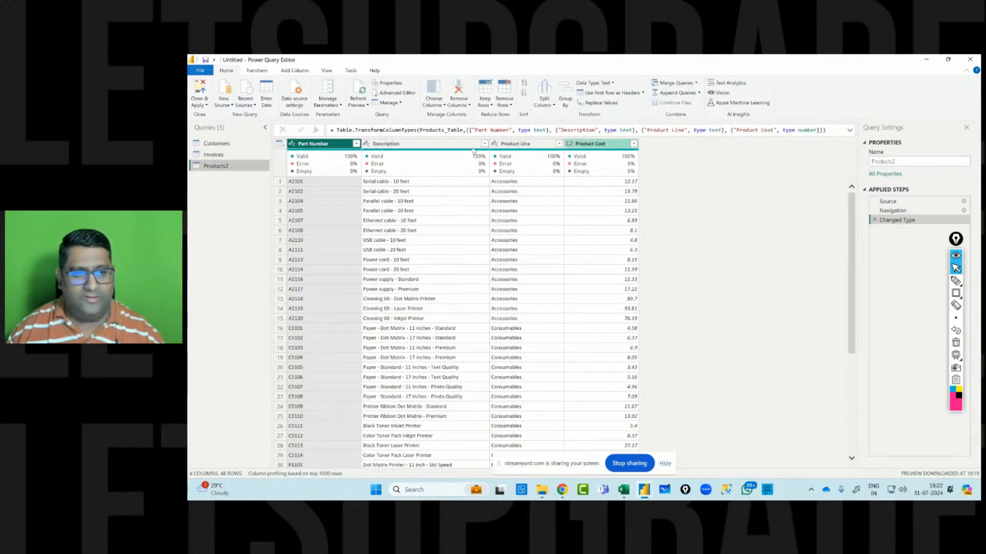
{"action": "left_click", "coordinate": [900, 163]}
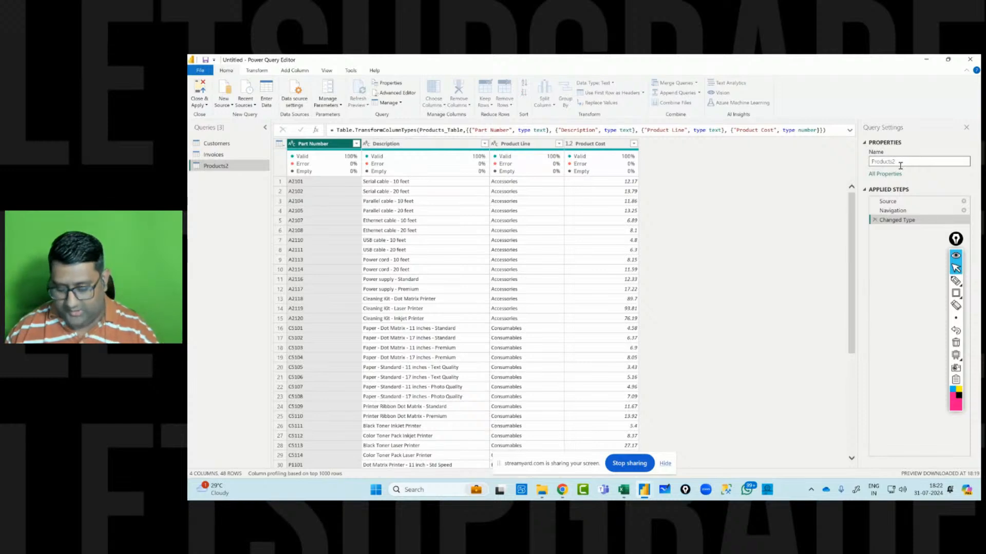
{"action": "key", "text": "Return"}
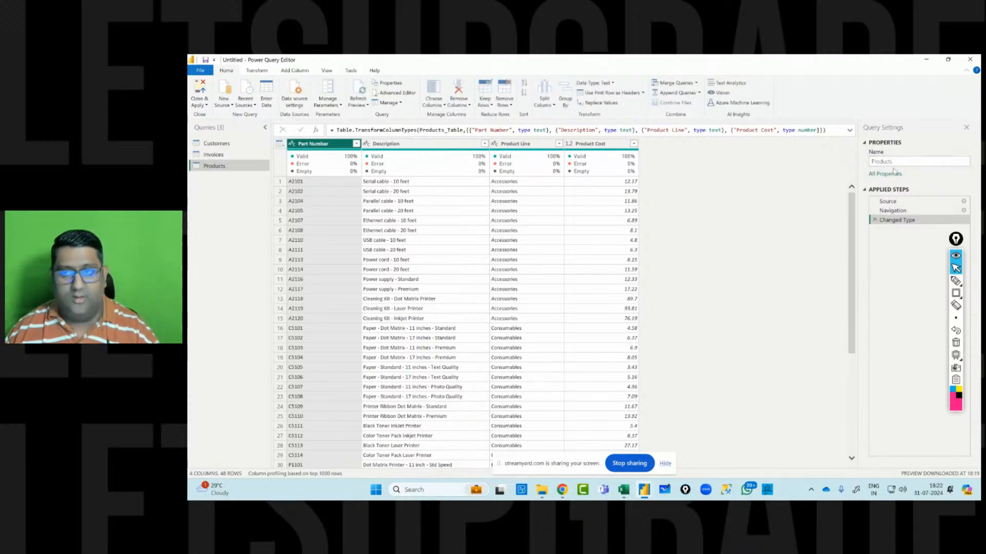
Set the Product Cost column to Fixed decimal number, replacing the current type conversion.
{"action": "left_click", "coordinate": [570, 144]}
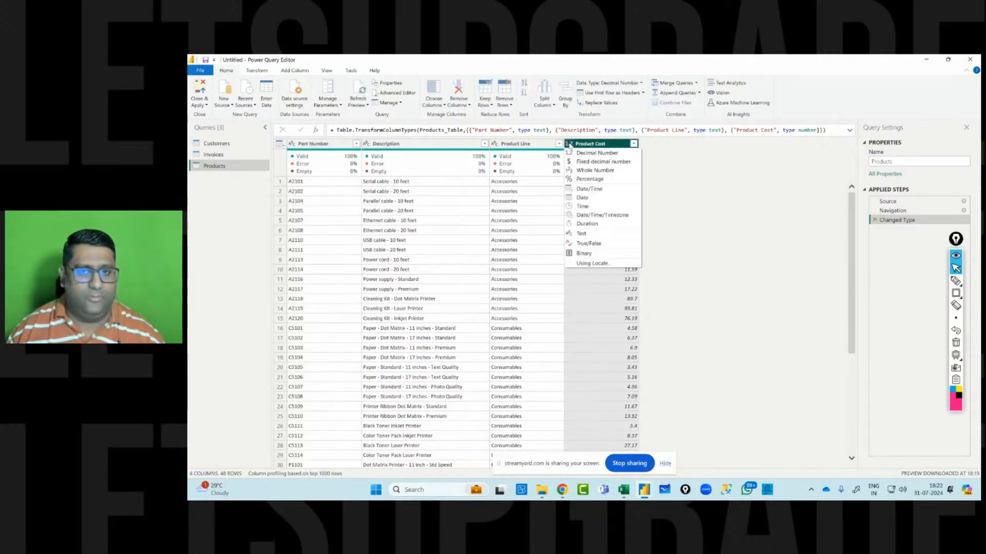
{"action": "left_click", "coordinate": [582, 167]}
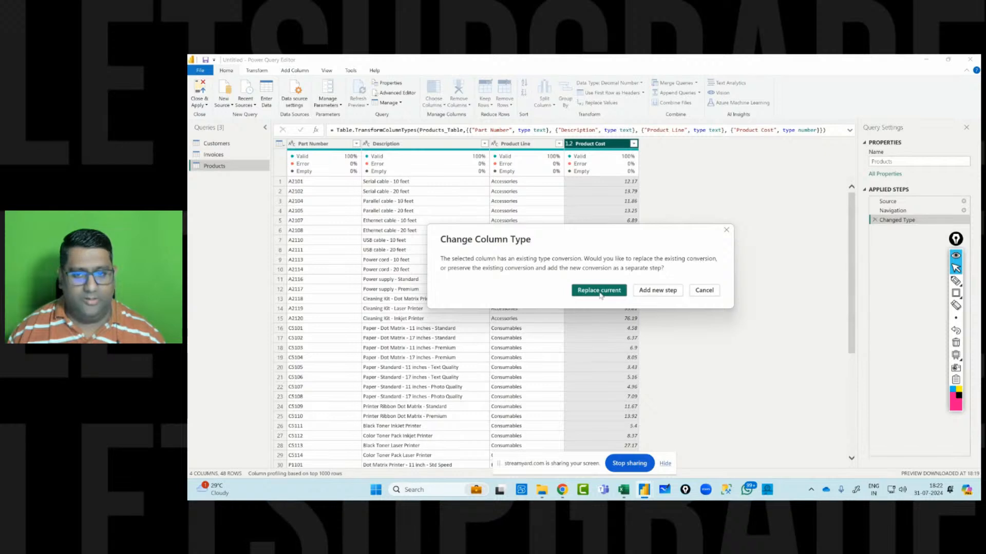
{"action": "left_click", "coordinate": [596, 288]}
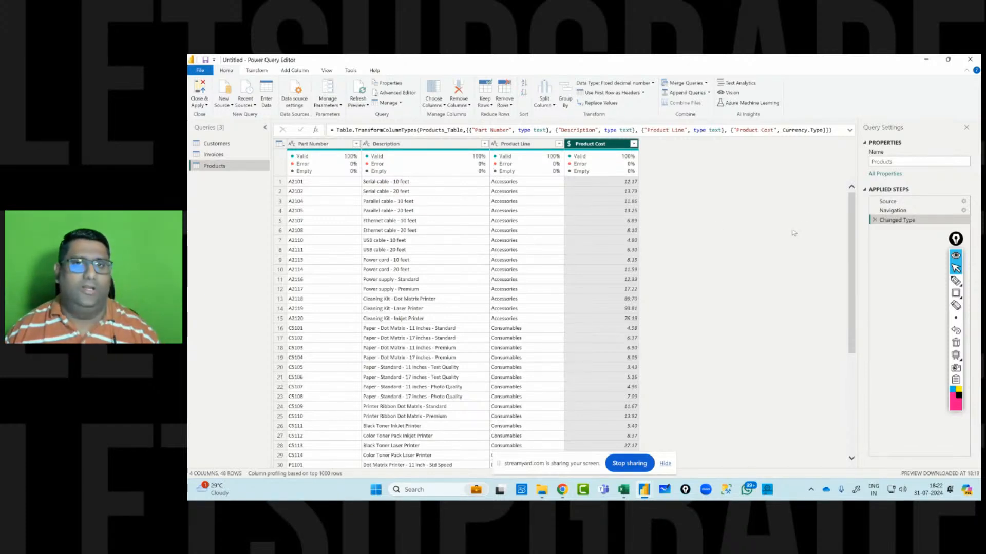
Switch to Power BI Desktop and expand the Invoices table's field list.
{"action": "mouse_move", "coordinate": [640, 178]}
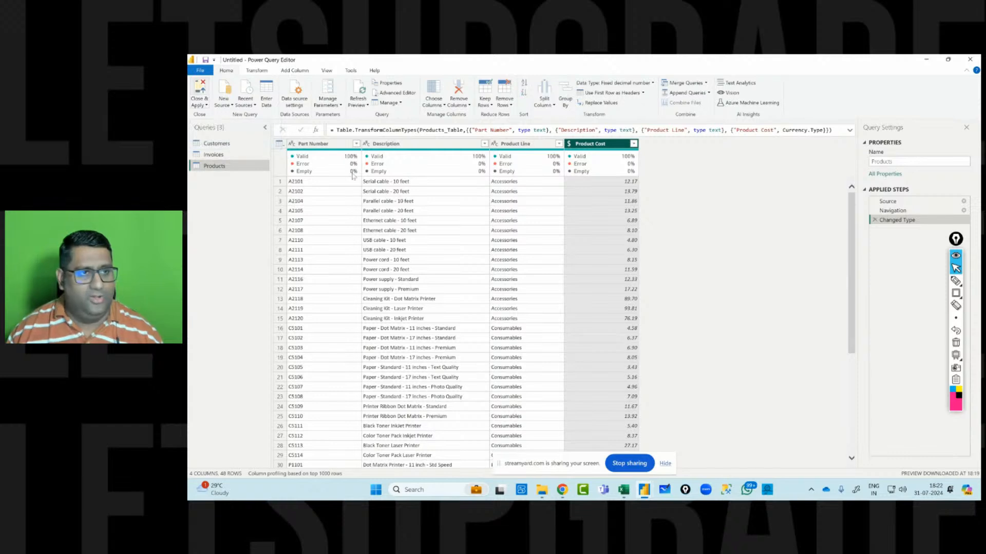
{"action": "key", "text": "alt+Tab"}
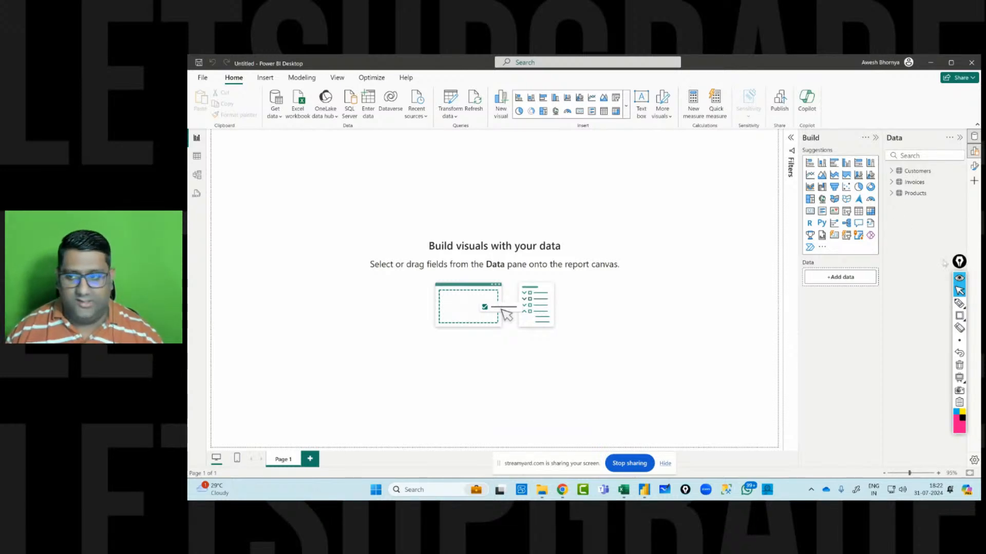
{"action": "left_click", "coordinate": [892, 183]}
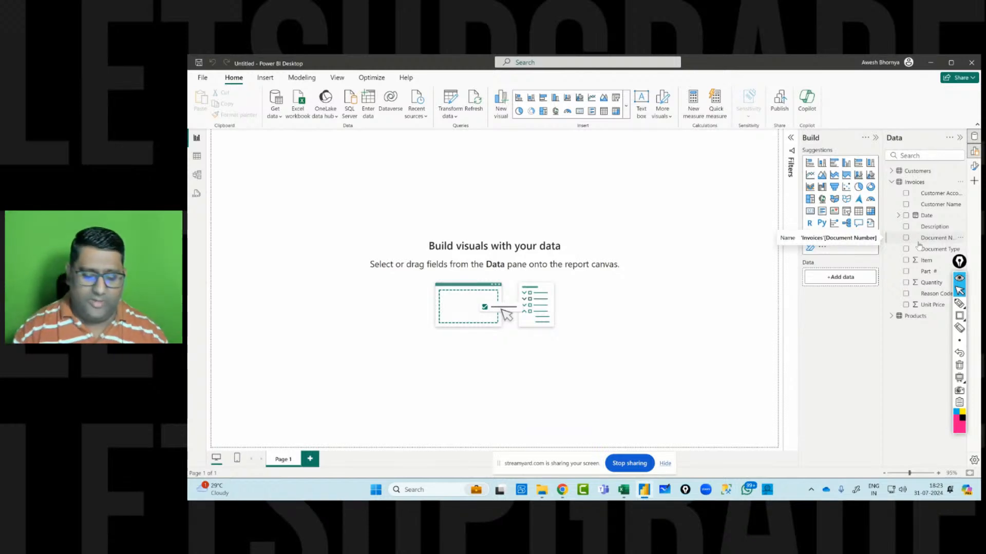
{"action": "left_click", "coordinate": [959, 303]}
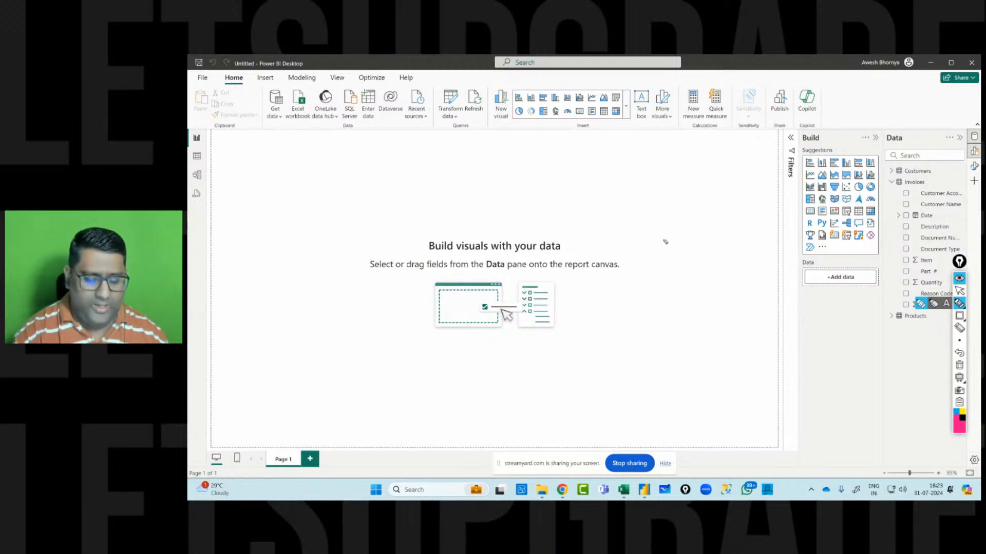
{"action": "mouse_move", "coordinate": [668, 234]}
{"action": "left_mouse_down"}
{"action": "mouse_move", "coordinate": [686, 262]}
{"action": "mouse_move", "coordinate": [755, 235]}
{"action": "left_mouse_up"}
{"action": "mouse_move", "coordinate": [669, 282]}
{"action": "left_mouse_down"}
{"action": "mouse_move", "coordinate": [766, 238]}
{"action": "mouse_move", "coordinate": [753, 232]}
{"action": "mouse_move", "coordinate": [760, 241]}
{"action": "left_mouse_up"}
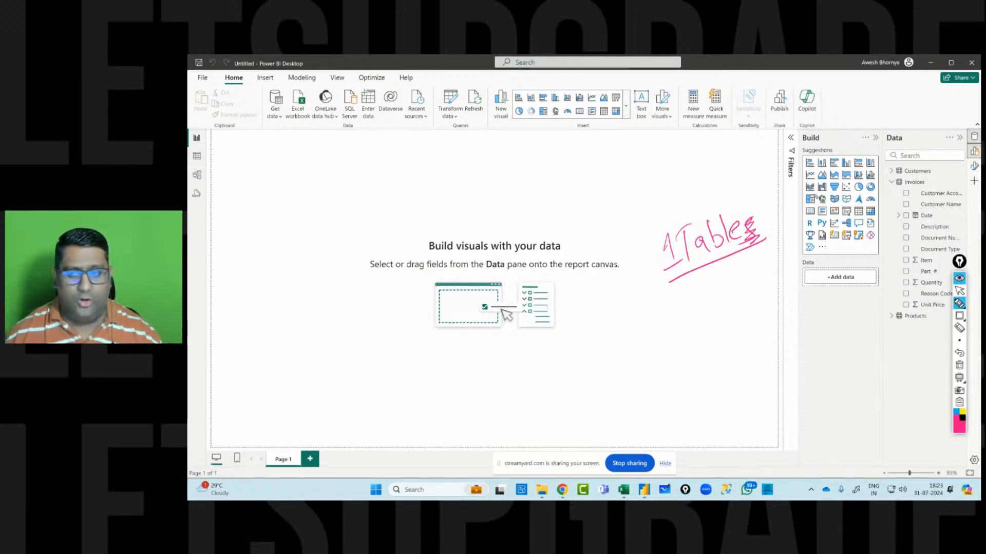
{"action": "left_click", "coordinate": [959, 365]}
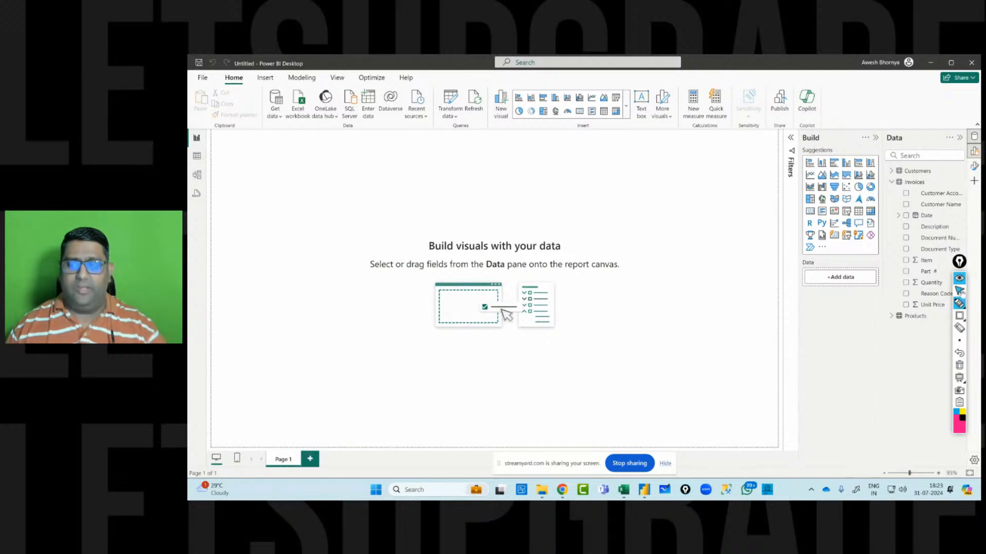
{"action": "left_click", "coordinate": [959, 291]}
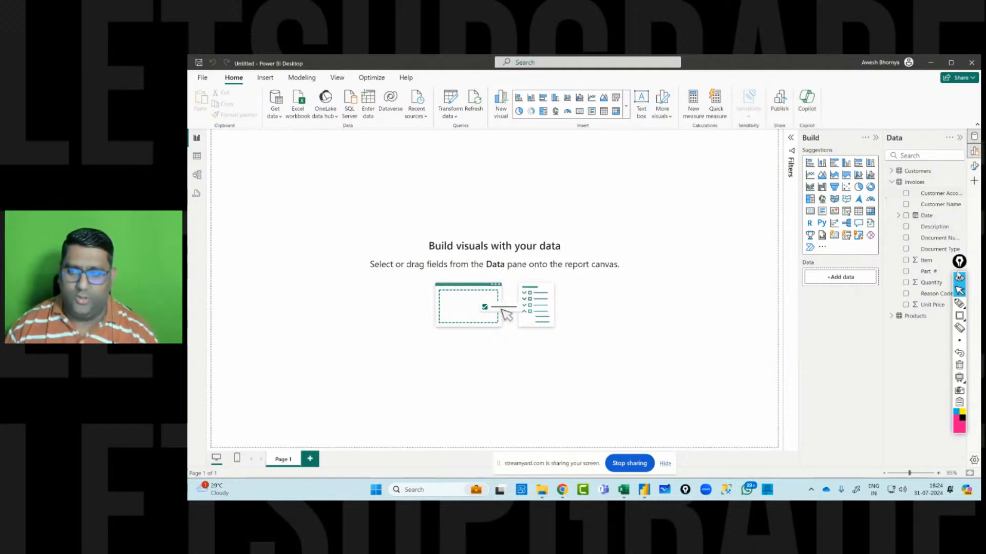
{"action": "left_click_drag", "start_coordinate": [959, 261], "coordinate": [779, 238]}
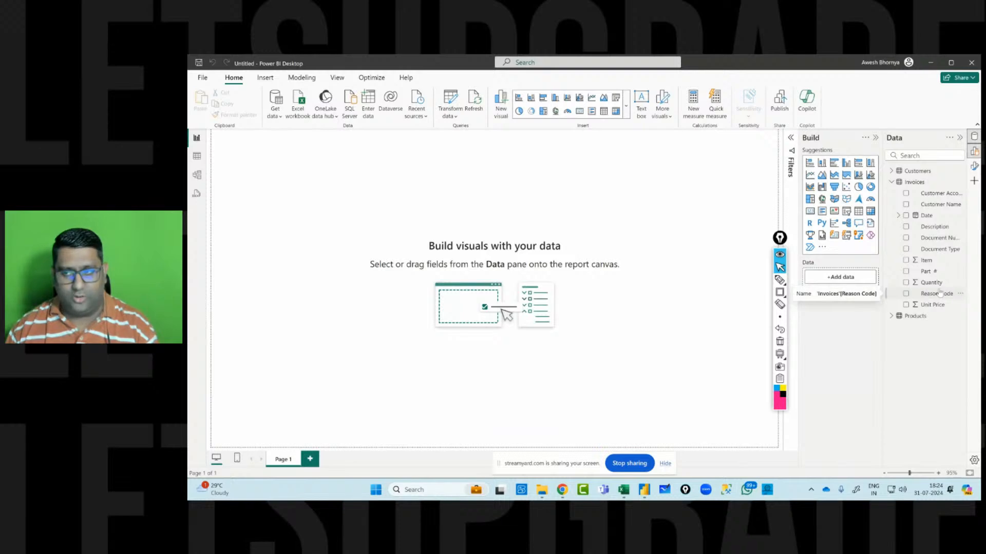
{"action": "left_click", "coordinate": [891, 182]}
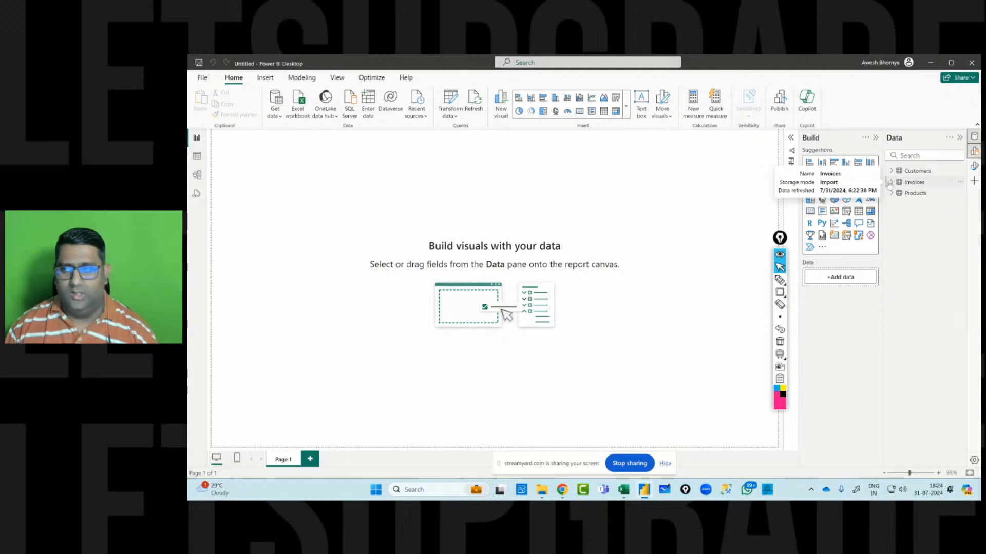
{"action": "left_click", "coordinate": [891, 183]}
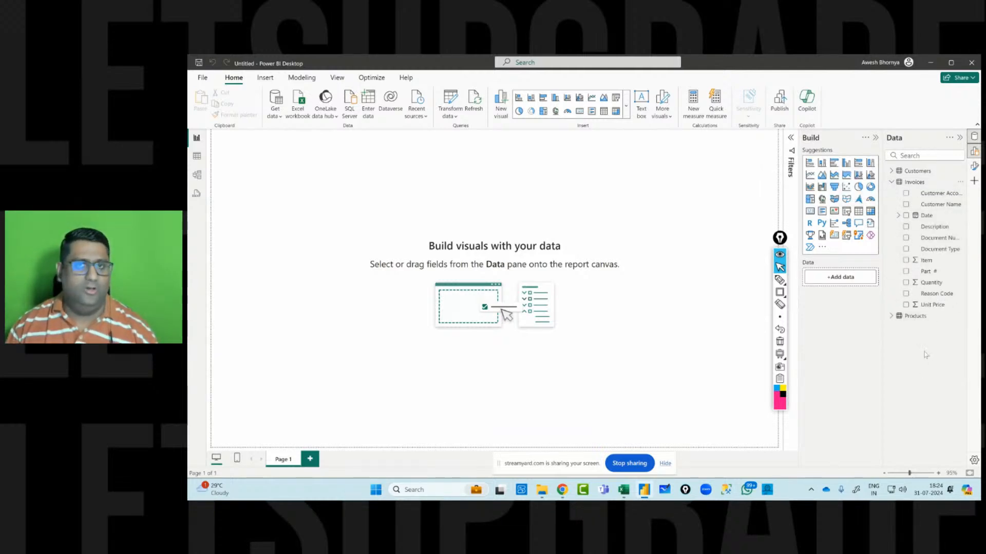
{"action": "left_click", "coordinate": [780, 354]}
{"action": "left_click", "coordinate": [780, 280]}
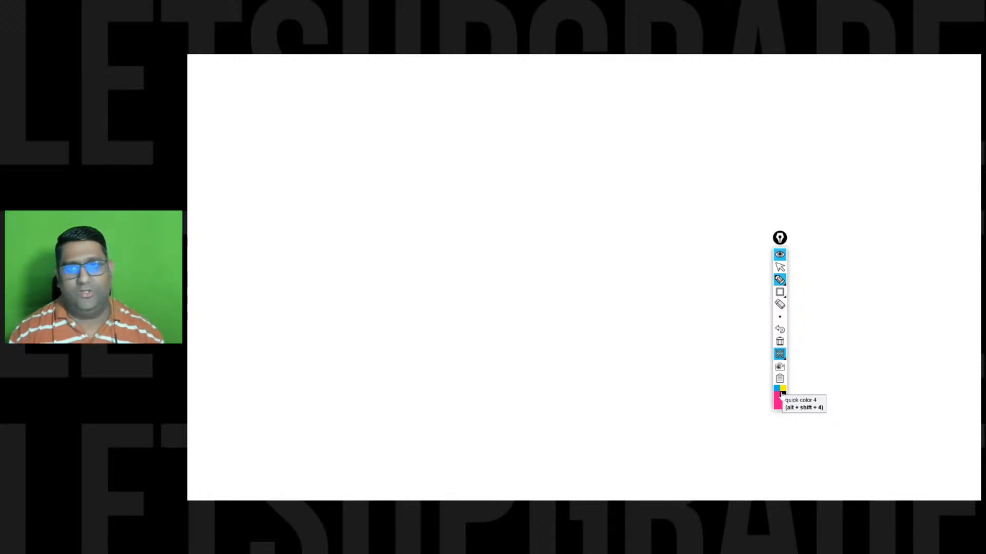
{"action": "left_click_drag", "start_coordinate": [319, 96], "coordinate": [306, 125]}
{"action": "left_click_drag", "start_coordinate": [332, 109], "coordinate": [333, 109]}
{"action": "mouse_move", "coordinate": [344, 110]}
{"action": "left_mouse_down"}
{"action": "mouse_move", "coordinate": [353, 116]}
{"action": "mouse_move", "coordinate": [398, 97]}
{"action": "mouse_move", "coordinate": [408, 106]}
{"action": "left_mouse_up"}
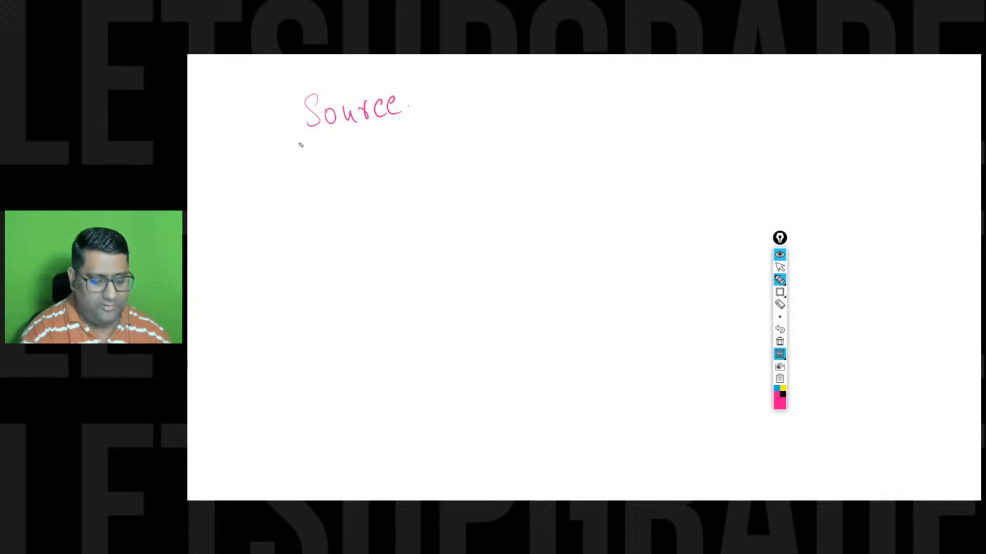
{"action": "left_click_drag", "start_coordinate": [296, 144], "coordinate": [420, 132]}
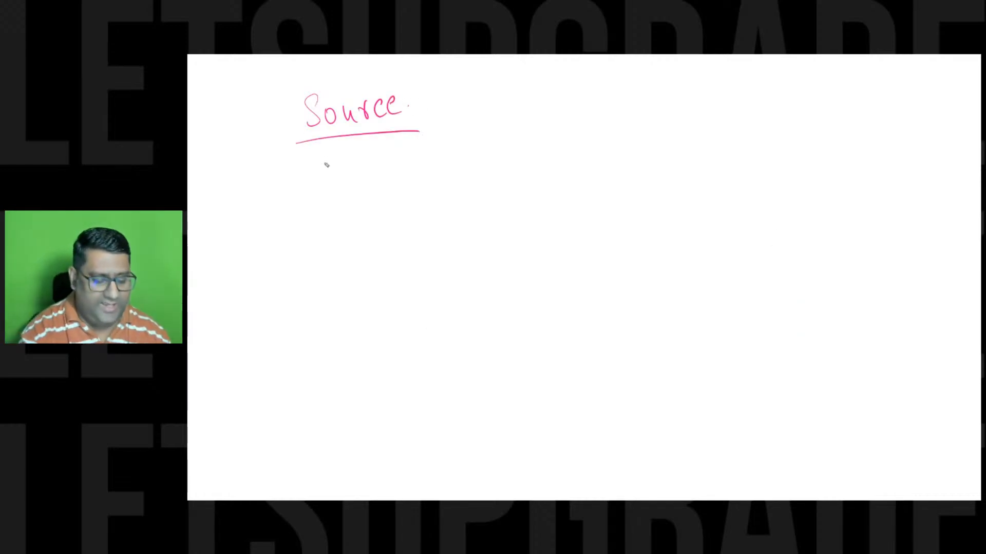
{"action": "mouse_move", "coordinate": [329, 158]}
{"action": "left_mouse_down"}
{"action": "mouse_move", "coordinate": [325, 183]}
{"action": "mouse_move", "coordinate": [334, 168]}
{"action": "left_mouse_up"}
{"action": "mouse_move", "coordinate": [336, 165]}
{"action": "left_mouse_down"}
{"action": "mouse_move", "coordinate": [367, 169]}
{"action": "mouse_move", "coordinate": [382, 152]}
{"action": "mouse_move", "coordinate": [388, 169]}
{"action": "left_mouse_up"}
{"action": "left_click", "coordinate": [393, 160]}
{"action": "left_click_drag", "start_coordinate": [308, 199], "coordinate": [417, 180]}
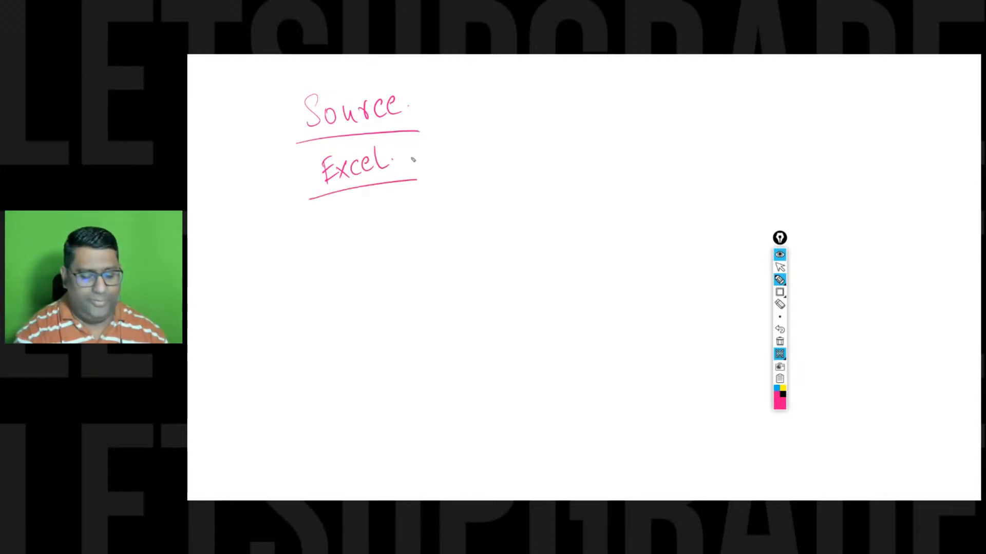
{"action": "left_click_drag", "start_coordinate": [404, 153], "coordinate": [416, 166]}
{"action": "mouse_move", "coordinate": [415, 152]}
{"action": "left_mouse_down"}
{"action": "mouse_move", "coordinate": [406, 167]}
{"action": "mouse_move", "coordinate": [393, 160]}
{"action": "mouse_move", "coordinate": [406, 142]}
{"action": "left_mouse_up"}
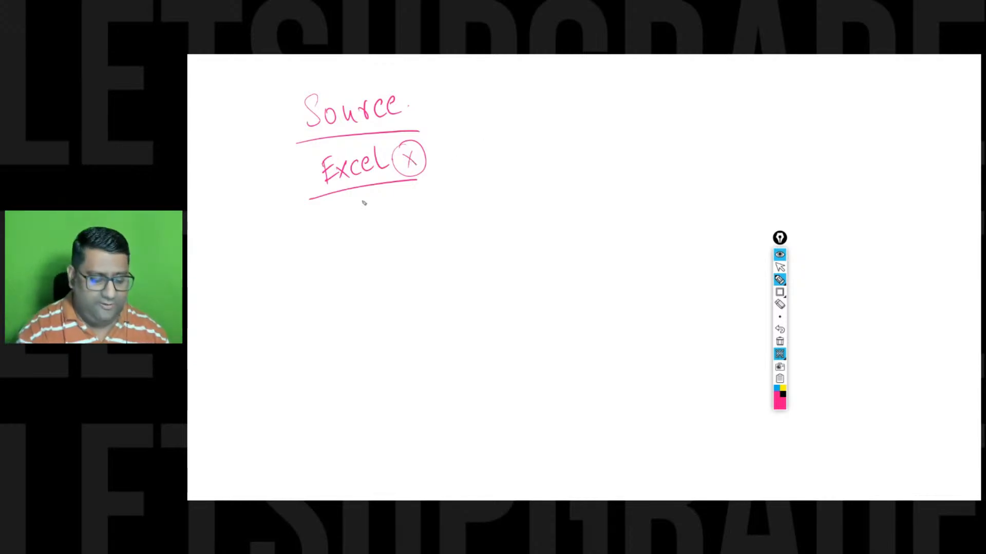
{"action": "mouse_move", "coordinate": [341, 218]}
{"action": "left_mouse_down"}
{"action": "mouse_move", "coordinate": [335, 239]}
{"action": "mouse_move", "coordinate": [363, 251]}
{"action": "mouse_move", "coordinate": [381, 233]}
{"action": "left_mouse_up"}
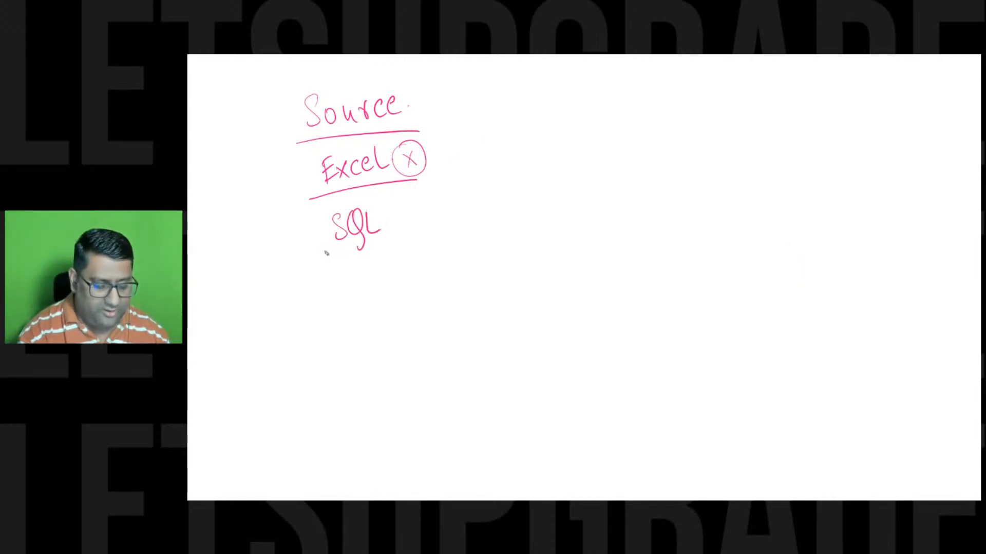
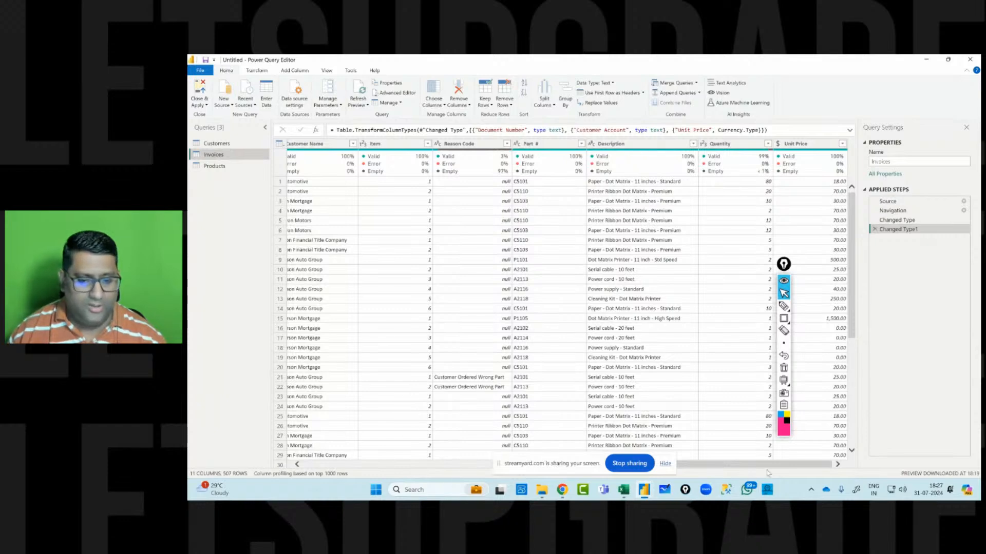
Scroll through the Invoices data to inspect the null entries in the Quantity column.
{"action": "scroll", "coordinate": [755, 274], "scroll_direction": "down", "scroll_amount": 8}
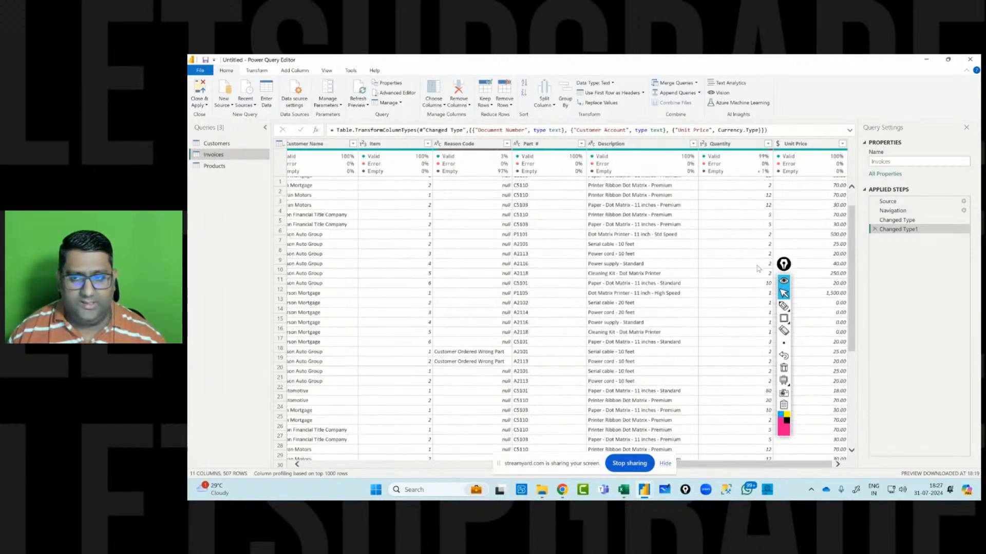
{"action": "scroll", "coordinate": [755, 277], "scroll_direction": "down", "scroll_amount": 20}
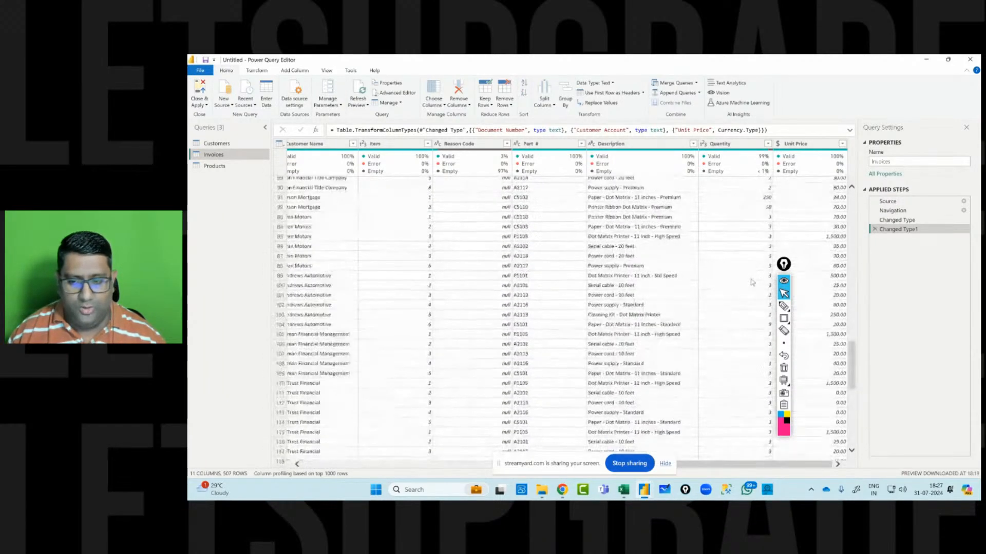
{"action": "scroll", "coordinate": [749, 285], "scroll_direction": "down", "scroll_amount": 18}
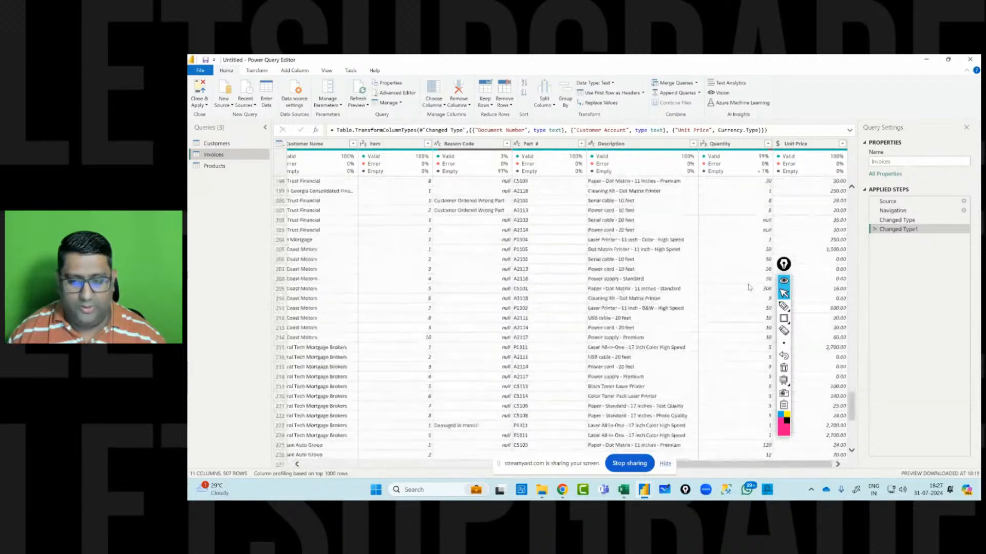
{"action": "left_click", "coordinate": [753, 221]}
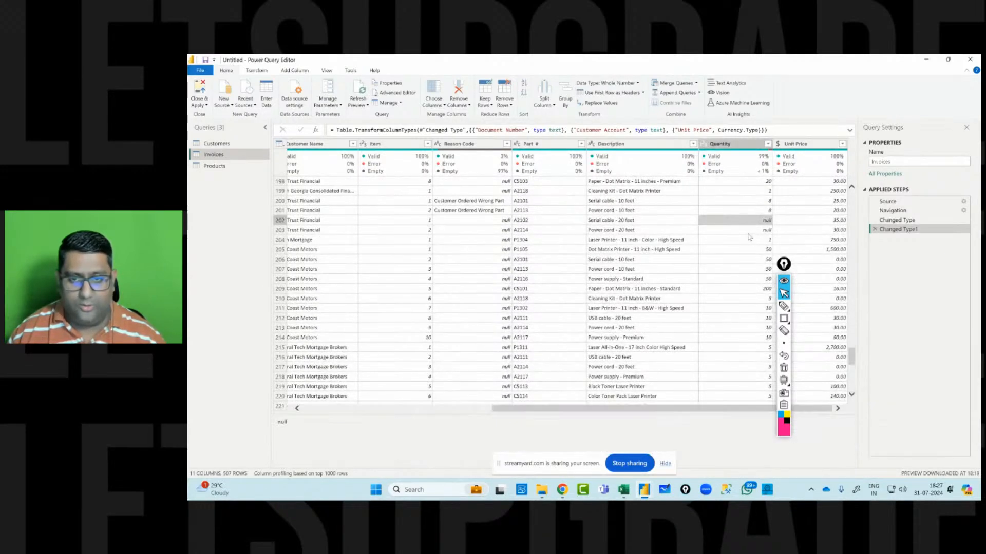
{"action": "left_click_drag", "start_coordinate": [852, 350], "coordinate": [849, 325]}
{"action": "scroll", "coordinate": [754, 236], "scroll_direction": "up", "scroll_amount": 10}
{"action": "scroll", "coordinate": [749, 268], "scroll_direction": "up", "scroll_amount": 15}
{"action": "scroll", "coordinate": [749, 277], "scroll_direction": "up", "scroll_amount": 3}
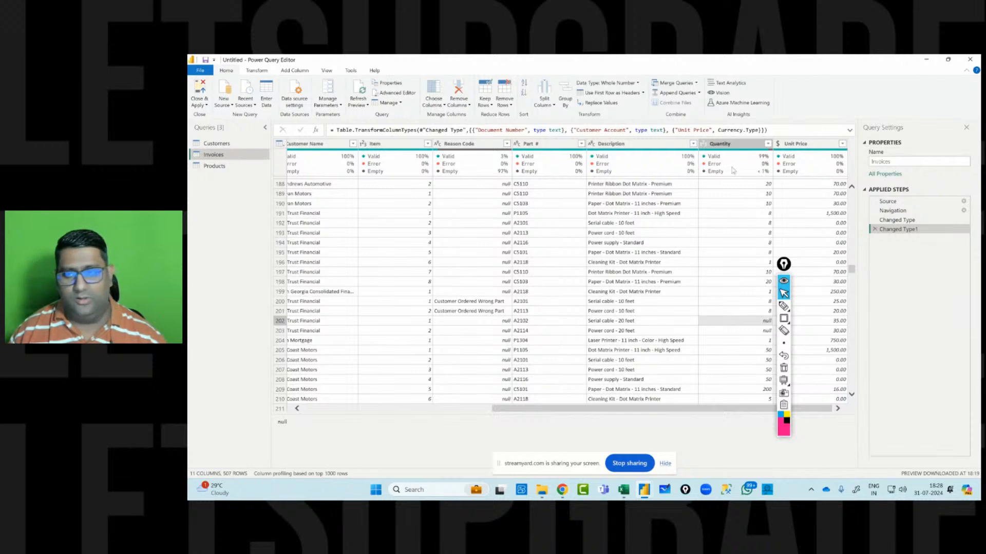
{"action": "left_click_drag", "start_coordinate": [784, 266], "coordinate": [895, 270]}
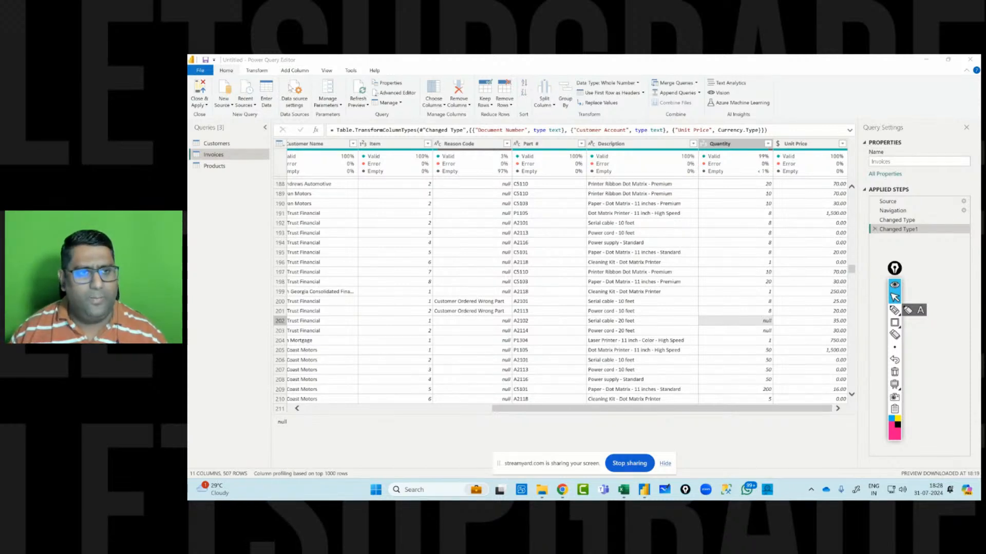
Turn on column distribution and column profile previews and inspect the Quantity column's statistics.
{"action": "left_click", "coordinate": [328, 72]}
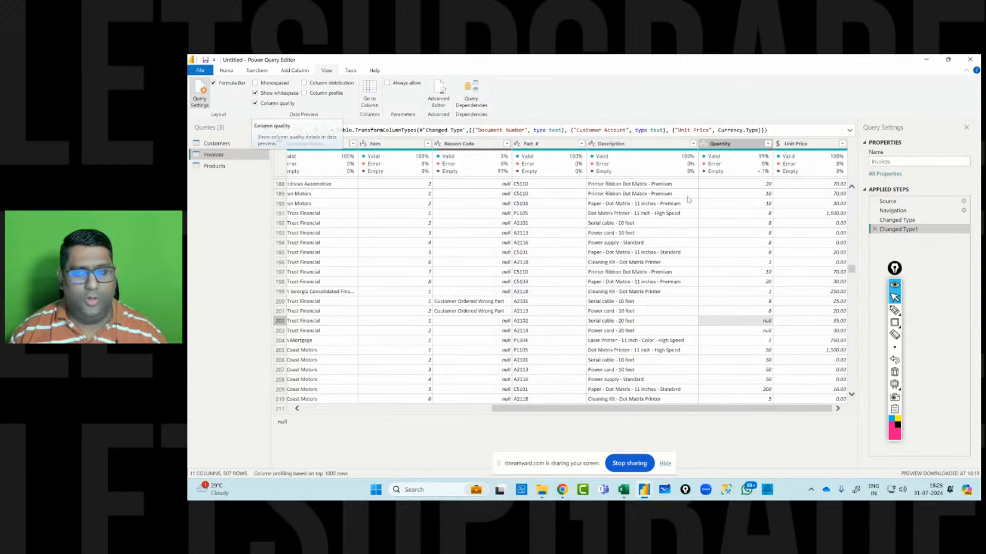
{"action": "mouse_move", "coordinate": [720, 162]}
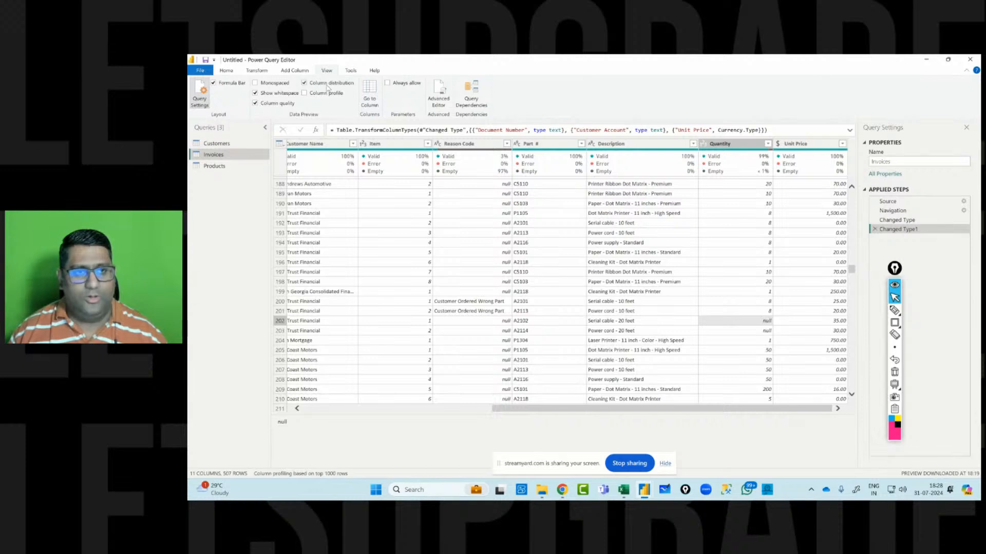
{"action": "left_click", "coordinate": [329, 83]}
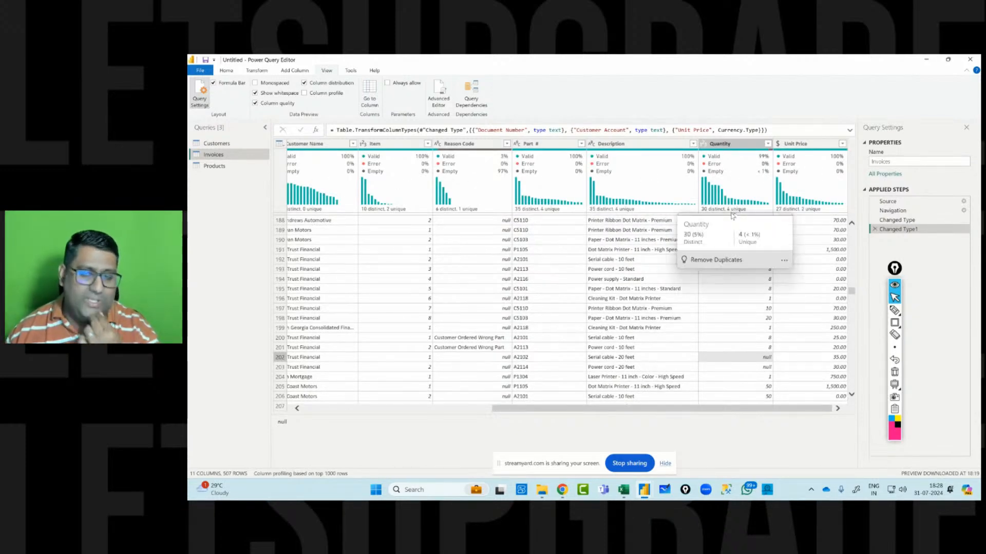
{"action": "left_click", "coordinate": [304, 93]}
{"action": "left_click", "coordinate": [738, 144]}
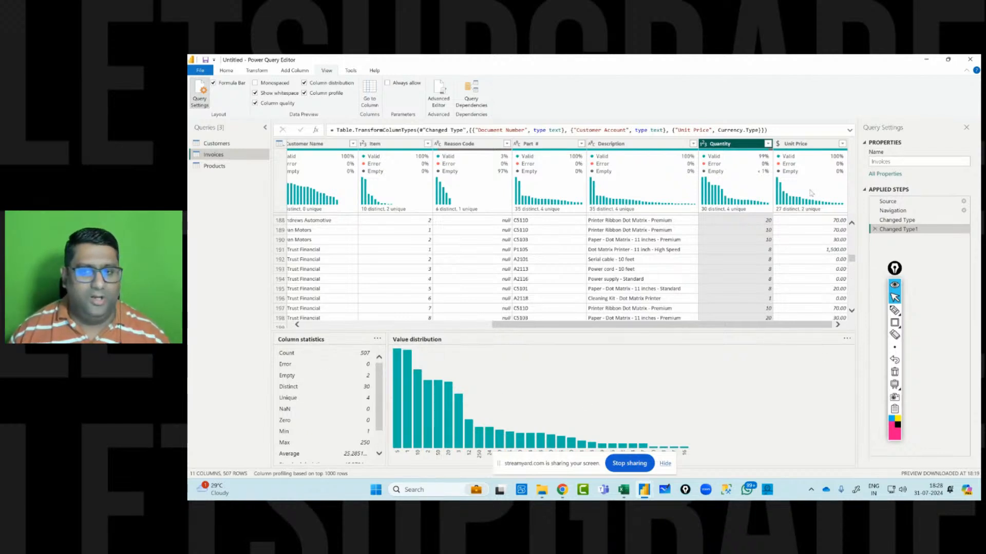
{"action": "mouse_move", "coordinate": [745, 196]}
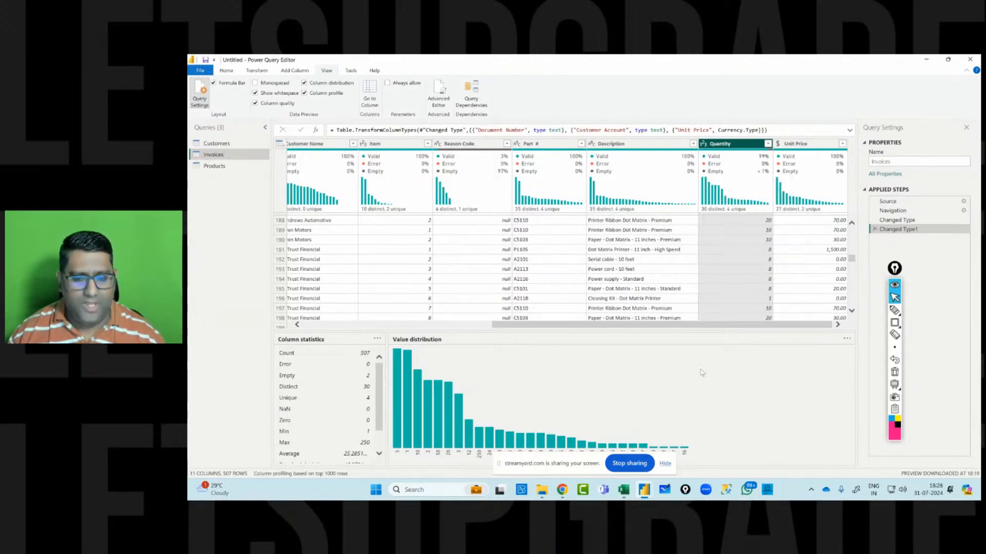
Examine the Description column's profile and browse the Customers and Invoices queries.
{"action": "left_click", "coordinate": [627, 146]}
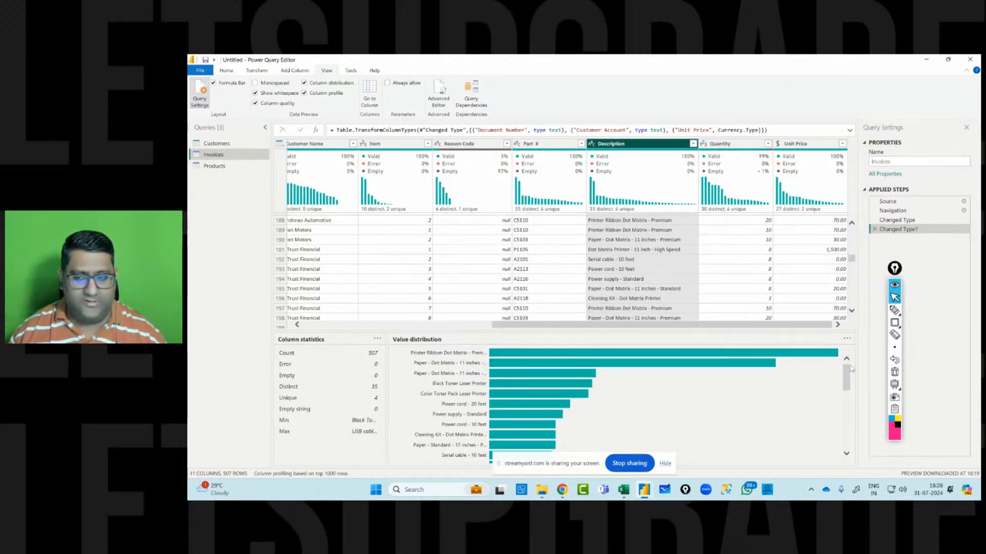
{"action": "mouse_move", "coordinate": [809, 355]}
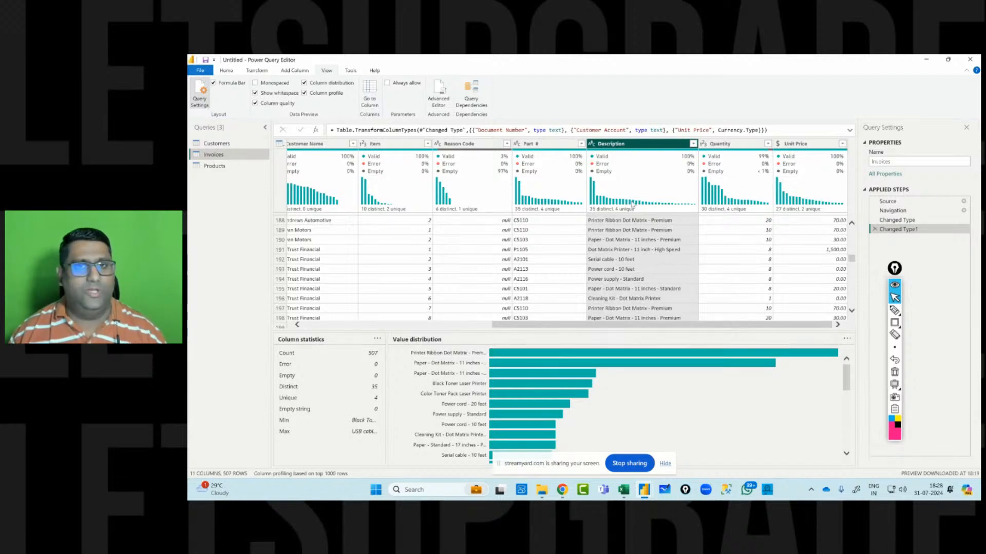
{"action": "mouse_move", "coordinate": [629, 192]}
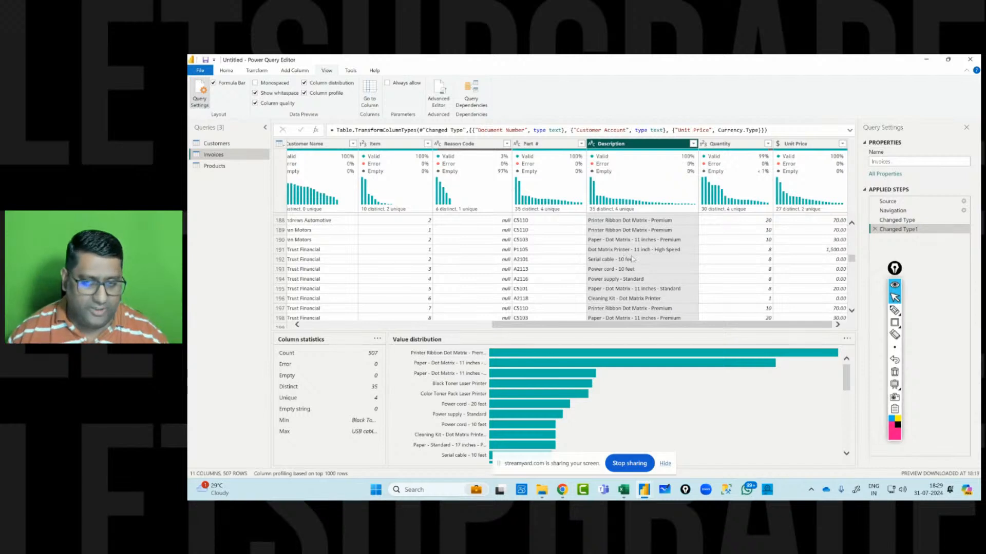
{"action": "left_click", "coordinate": [216, 144]}
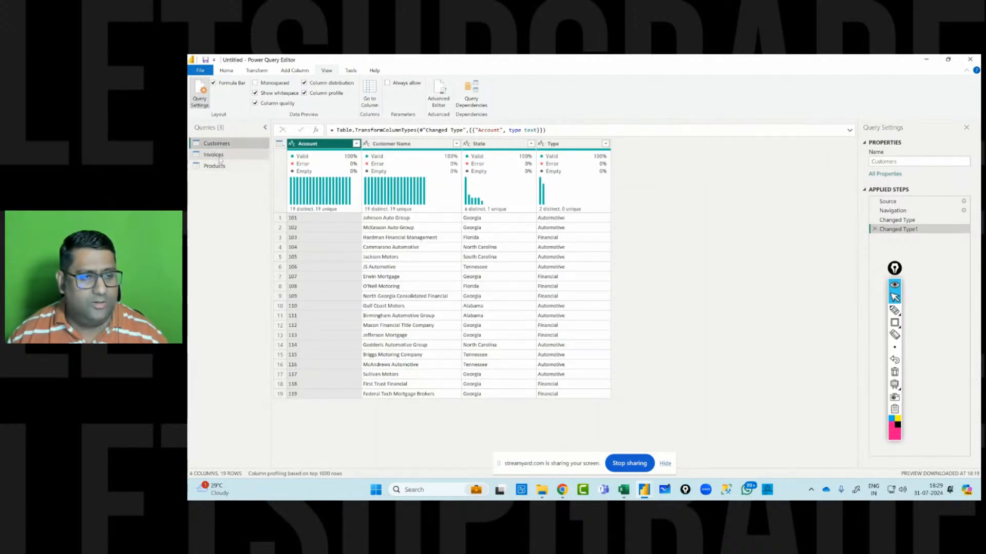
{"action": "left_click", "coordinate": [213, 154]}
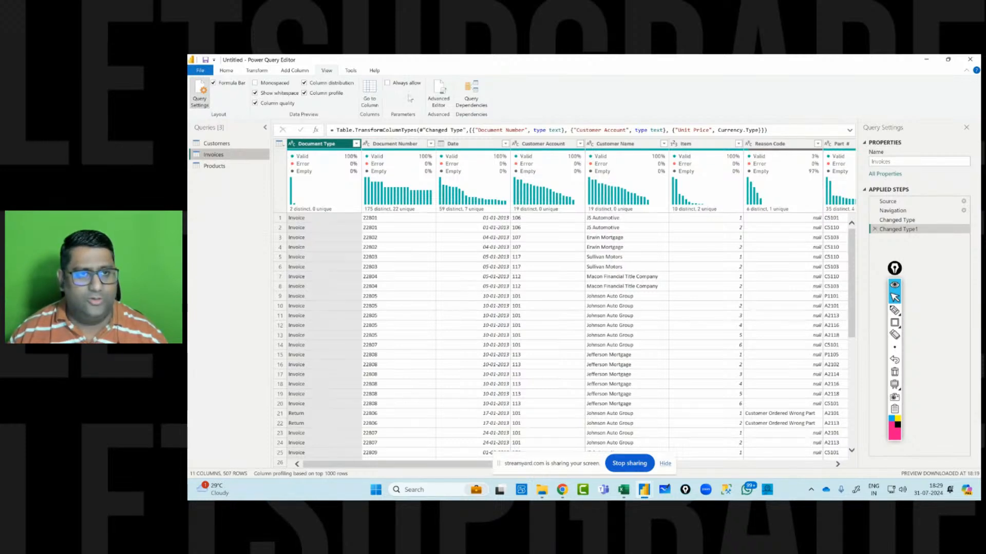
Turn off the column distribution, profile and quality previews for the Invoices data.
{"action": "left_click", "coordinate": [318, 84]}
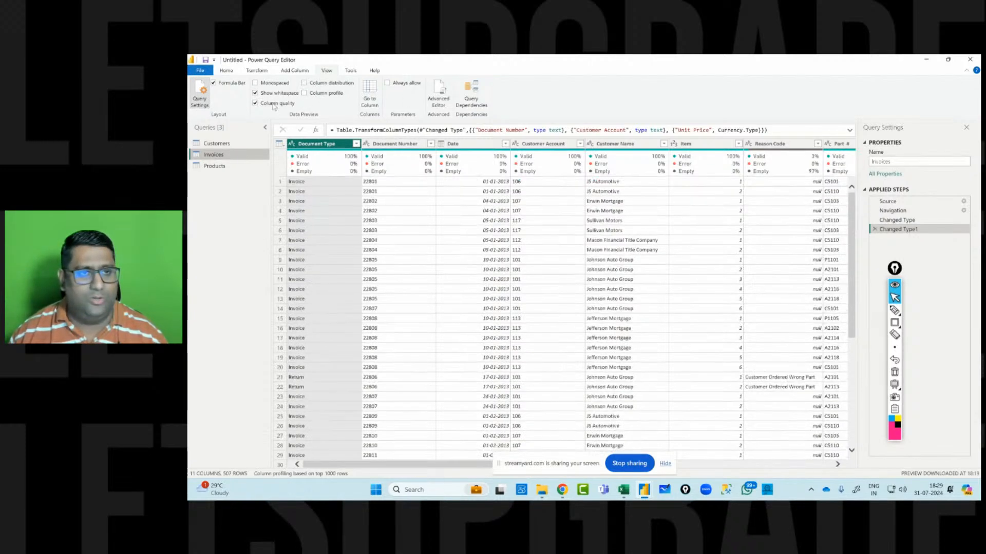
{"action": "left_click", "coordinate": [274, 105]}
{"action": "left_click_drag", "start_coordinate": [452, 461], "coordinate": [739, 462]}
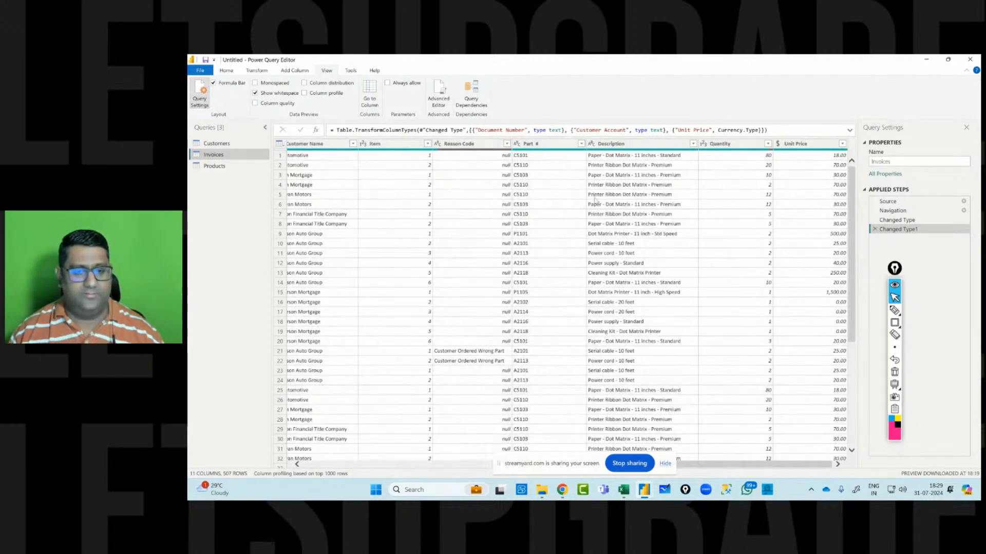
{"action": "left_click", "coordinate": [767, 143]}
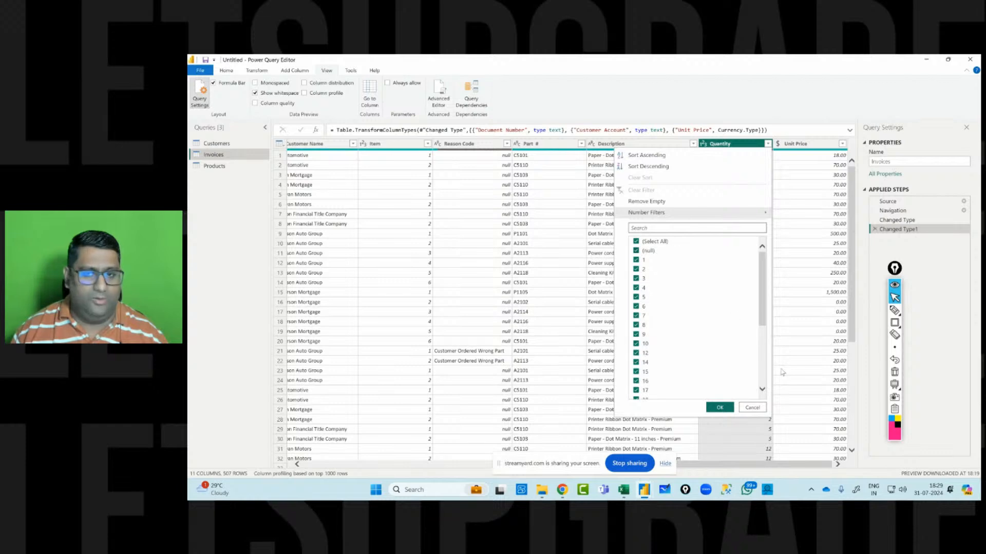
{"action": "left_click", "coordinate": [759, 408]}
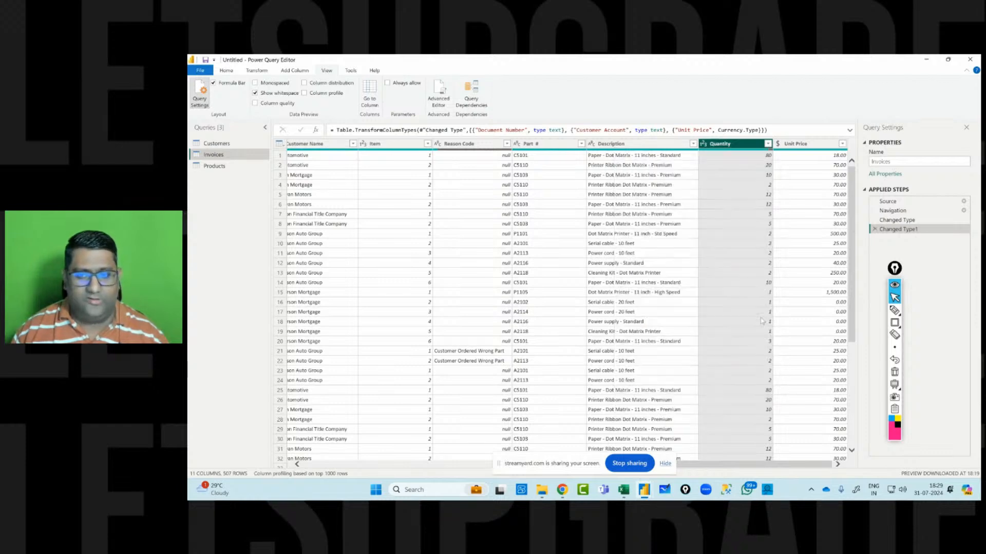
{"action": "right_click", "coordinate": [748, 156]}
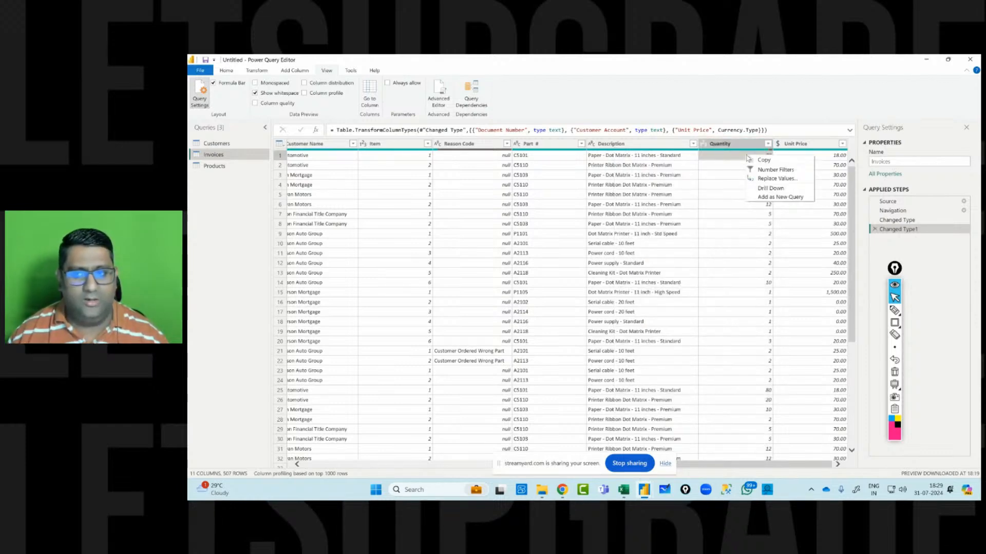
Replace null values in the Quantity column with 2.
{"action": "left_click", "coordinate": [735, 144]}
{"action": "right_click", "coordinate": [739, 145]}
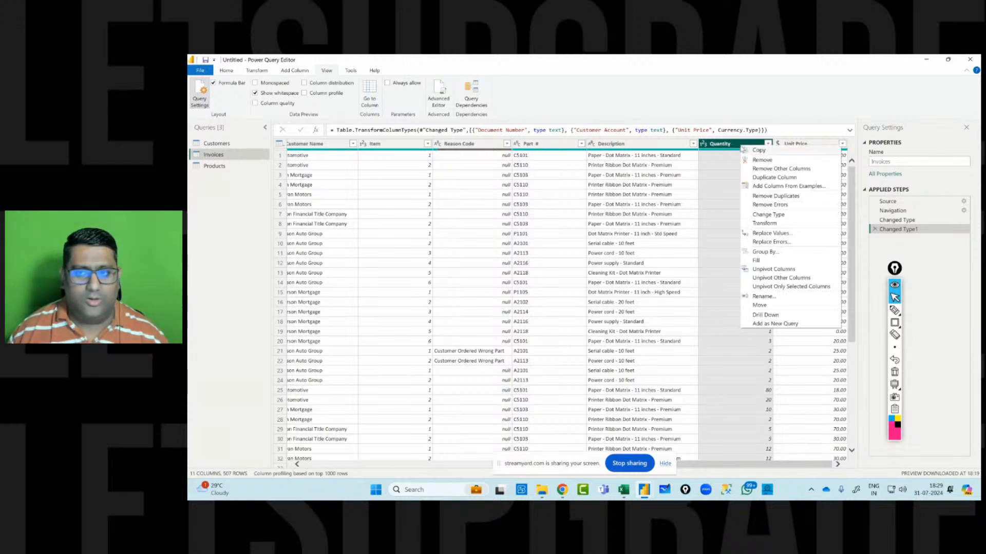
{"action": "left_click", "coordinate": [760, 235]}
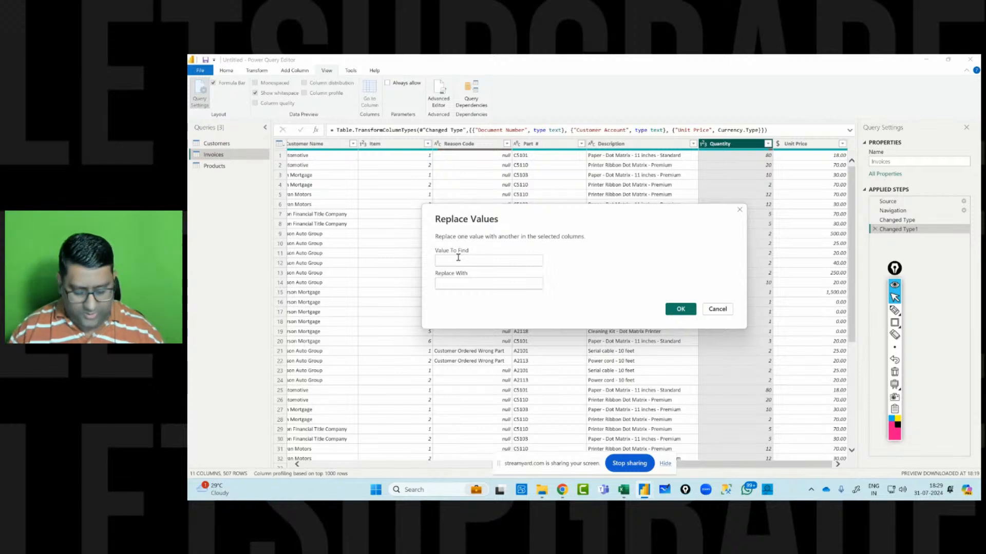
{"action": "type", "text": "null"}
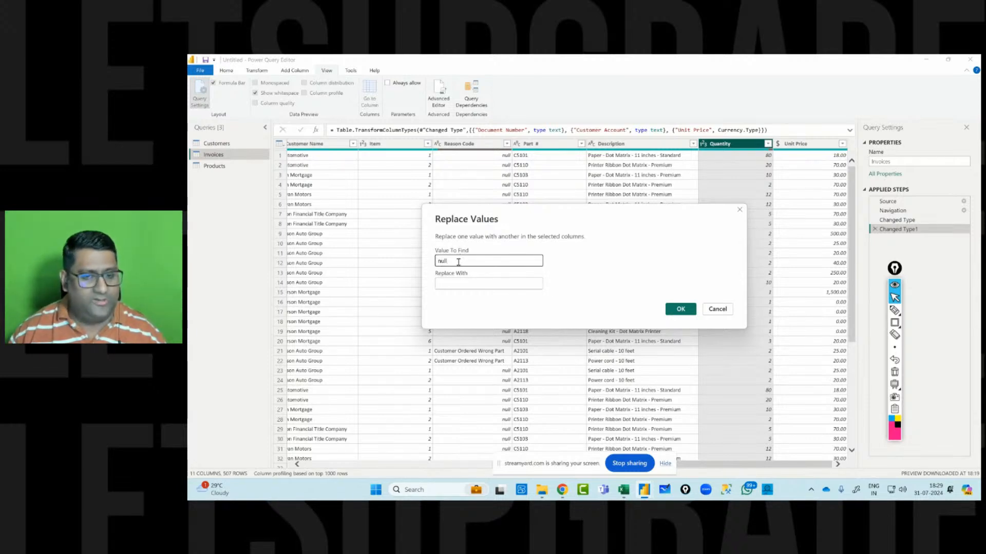
{"action": "left_click", "coordinate": [454, 280]}
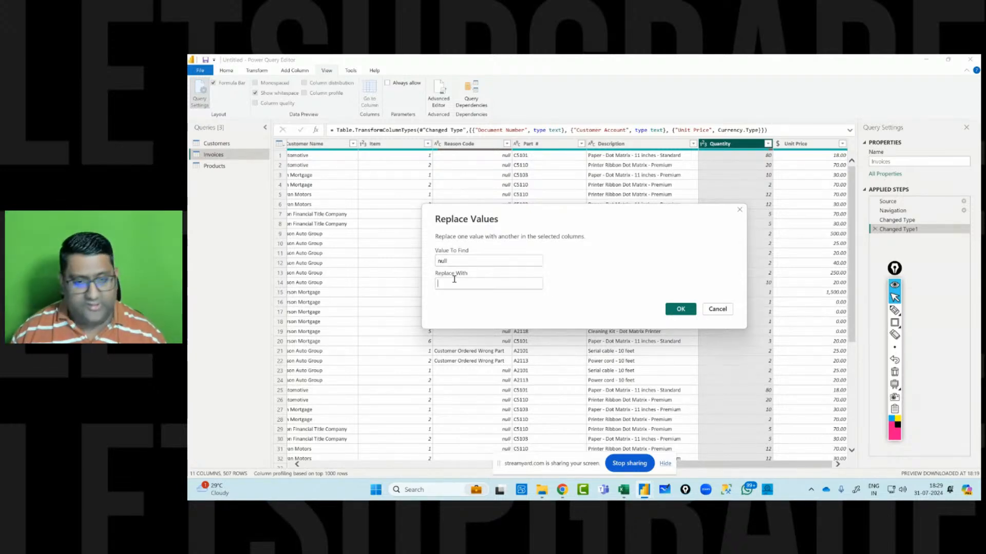
{"action": "type", "text": "3"}
{"action": "type", "text": "2"}
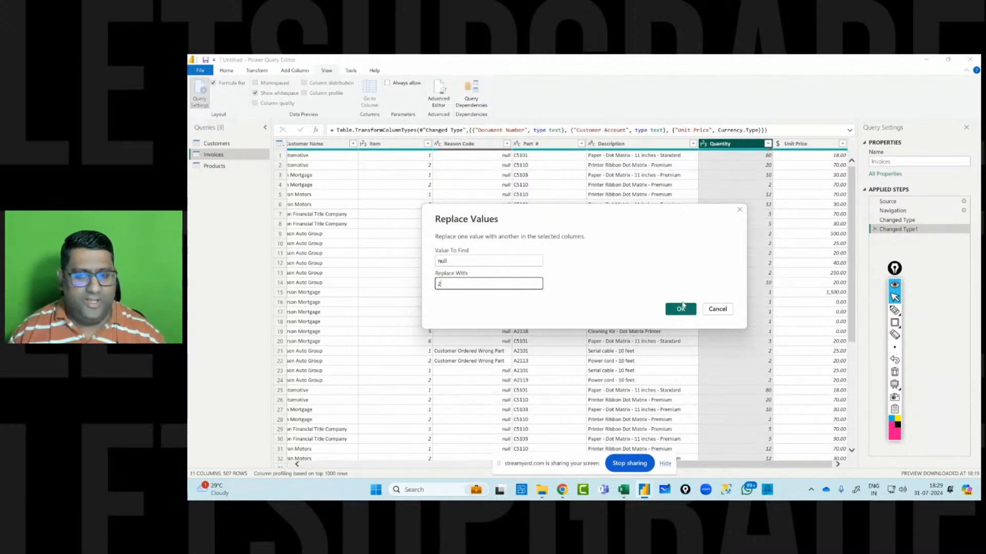
{"action": "left_click", "coordinate": [680, 309]}
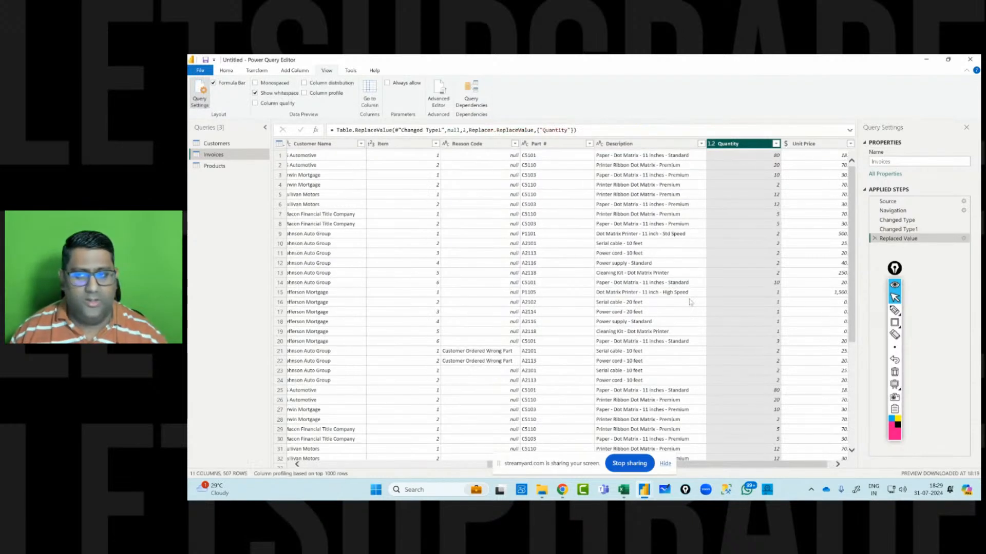
Open the Quantity column's filter list, review its values, and apply it.
{"action": "left_click", "coordinate": [776, 144]}
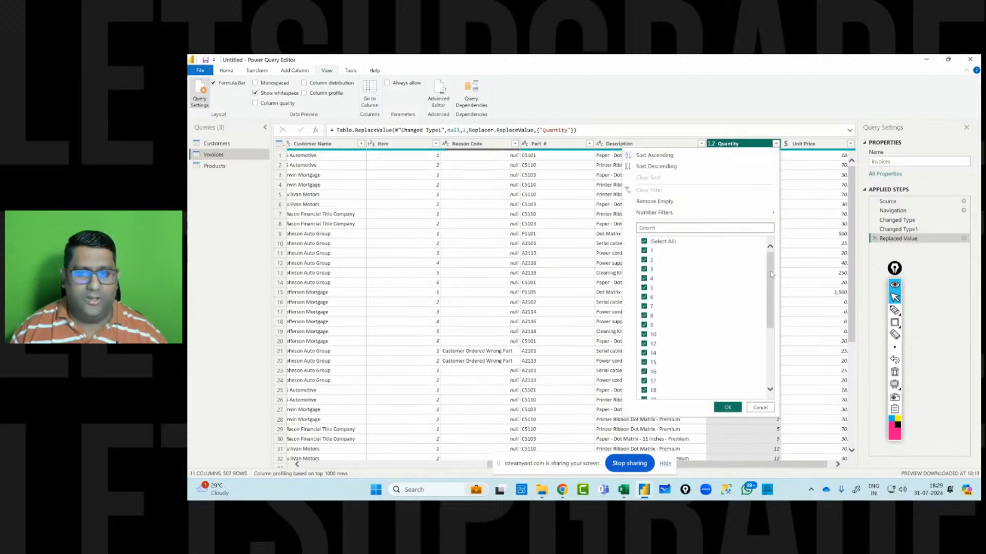
{"action": "left_click_drag", "start_coordinate": [771, 271], "coordinate": [773, 341]}
{"action": "scroll", "coordinate": [771, 347], "scroll_direction": "up", "scroll_amount": 10}
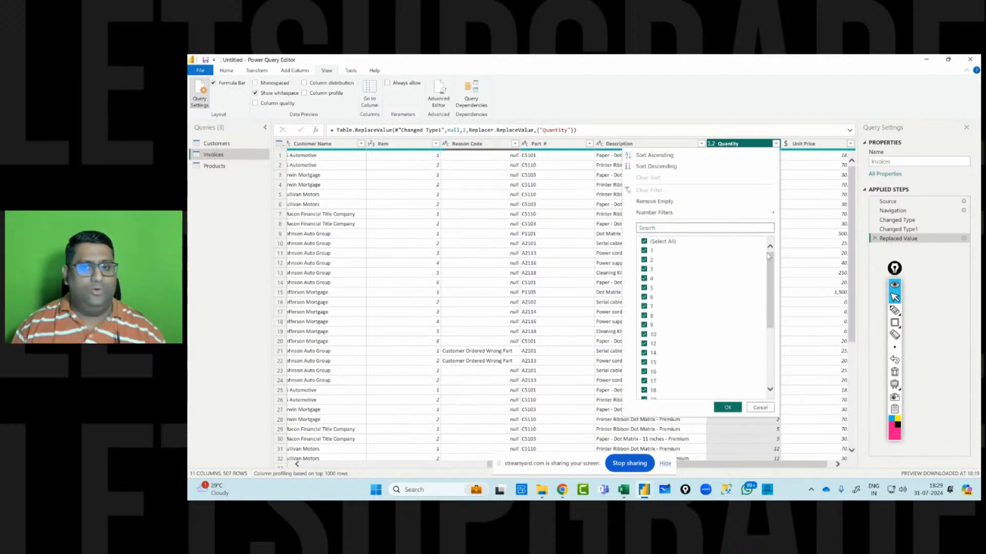
{"action": "left_click", "coordinate": [728, 408]}
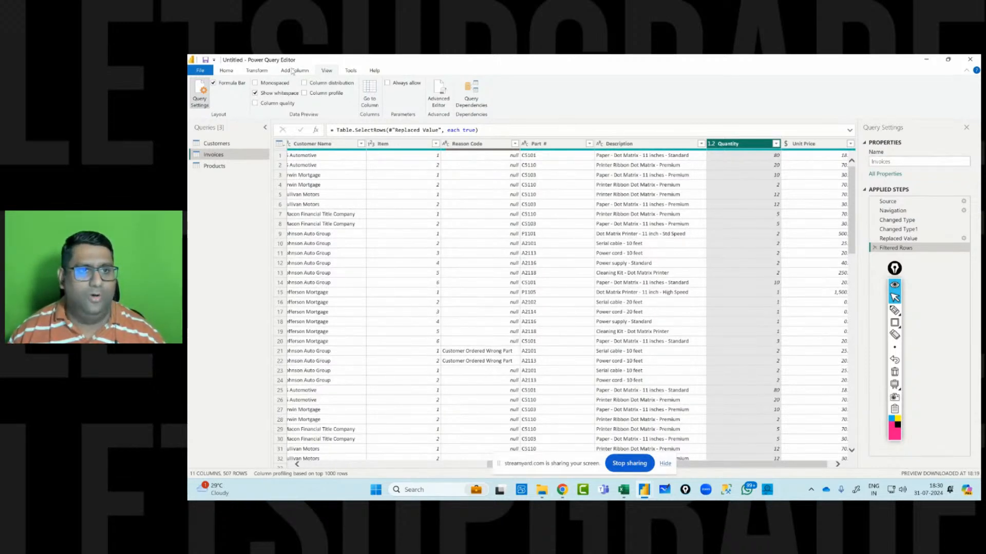
Start a new custom column on the Invoices query and name it Revenue (PQ).
{"action": "left_click", "coordinate": [292, 71]}
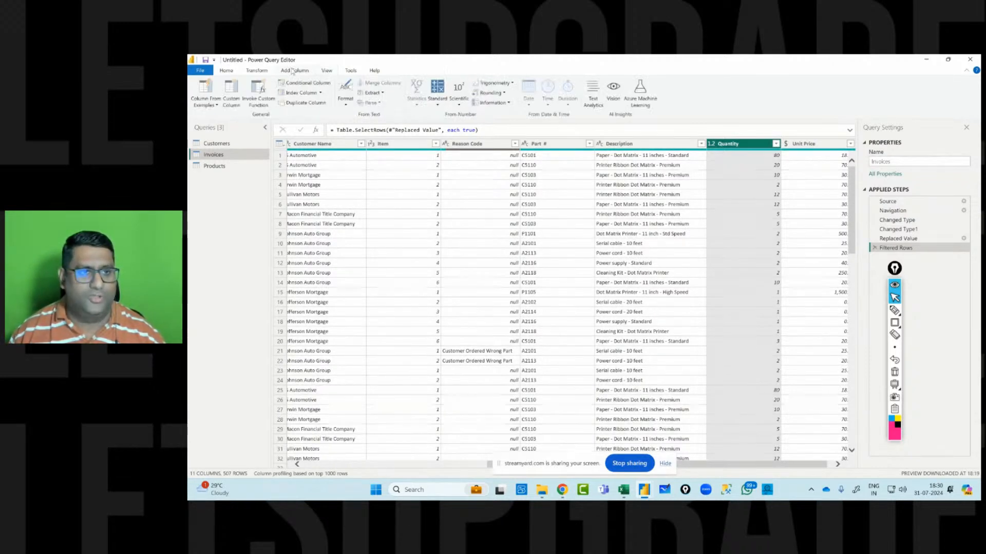
{"action": "left_click", "coordinate": [894, 322]}
{"action": "left_click", "coordinate": [894, 323]}
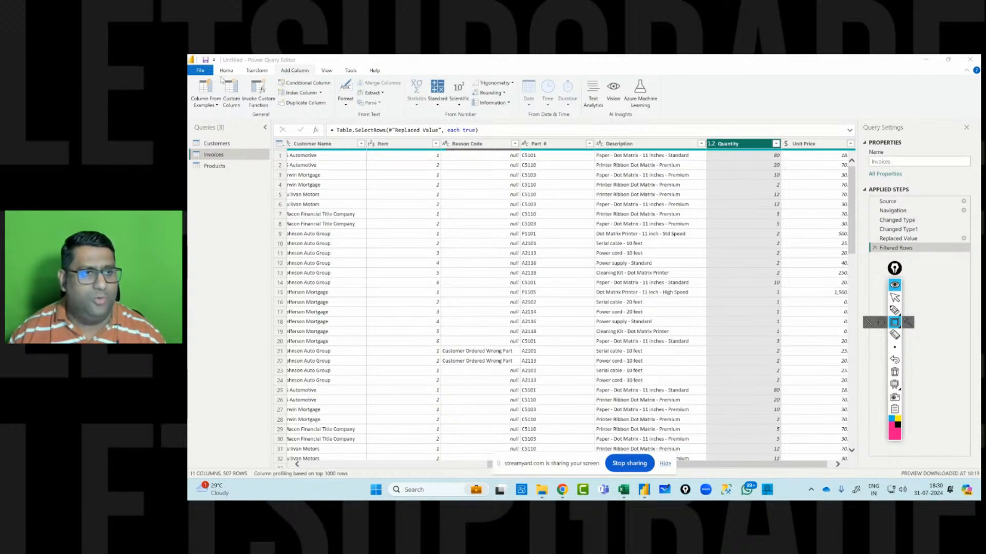
{"action": "left_click_drag", "start_coordinate": [221, 77], "coordinate": [243, 111]}
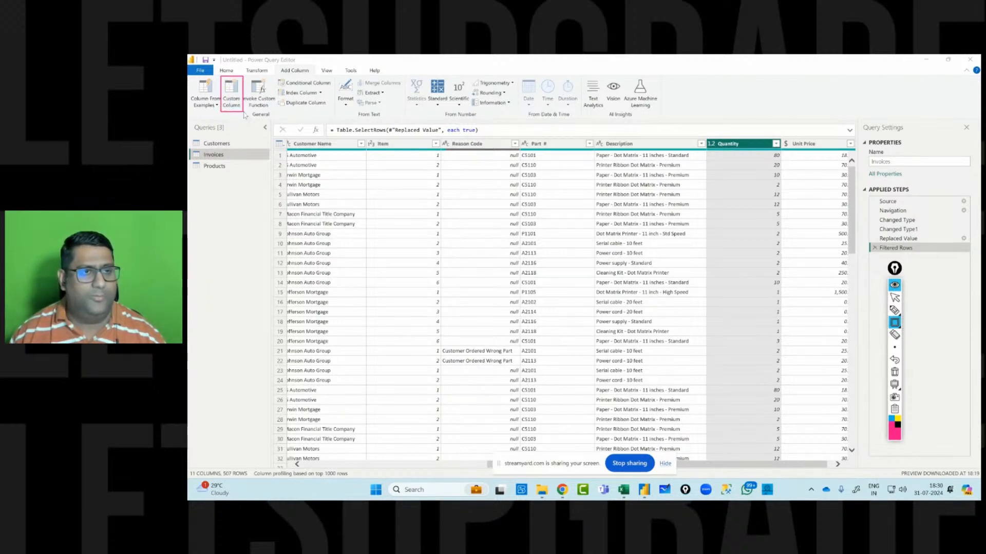
{"action": "left_click", "coordinate": [895, 298]}
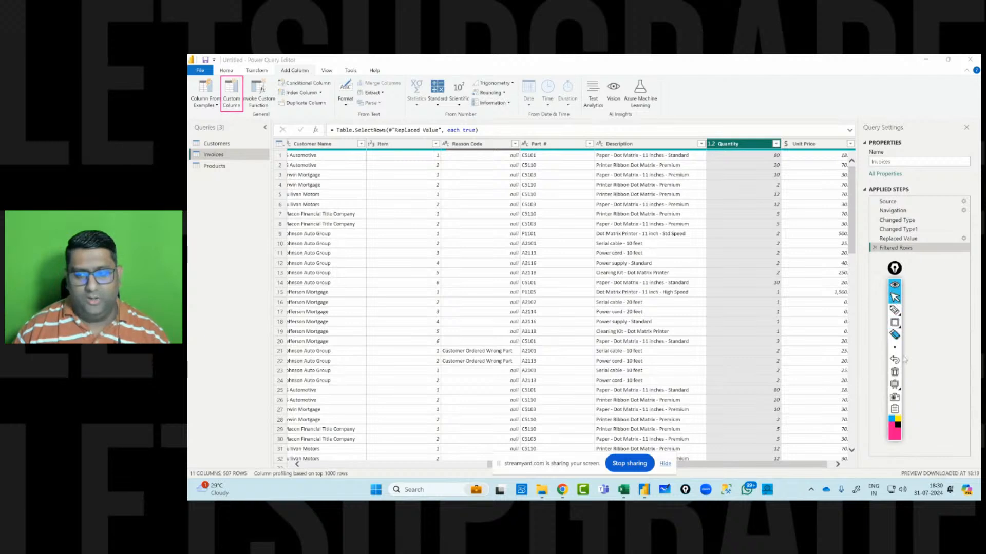
{"action": "left_click", "coordinate": [894, 373]}
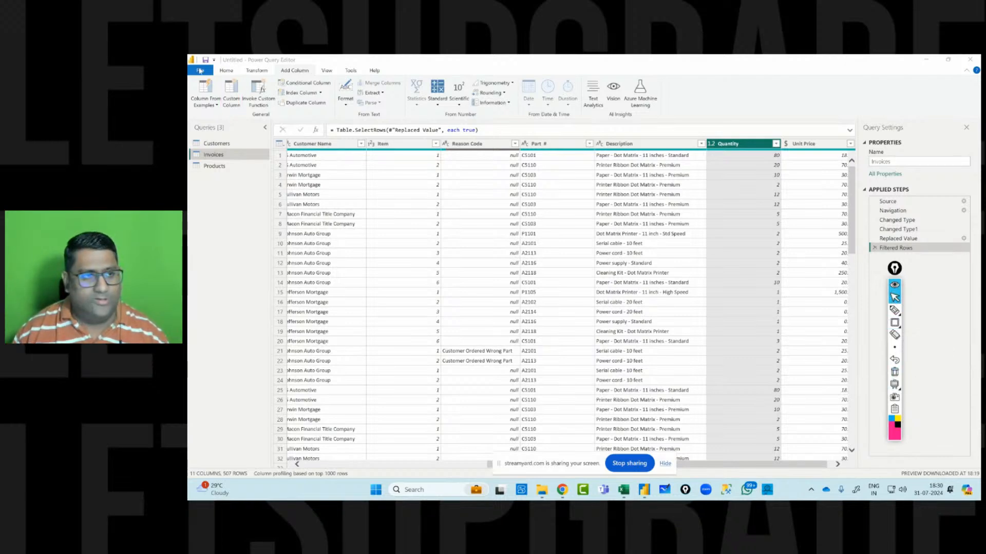
{"action": "left_click", "coordinate": [231, 98]}
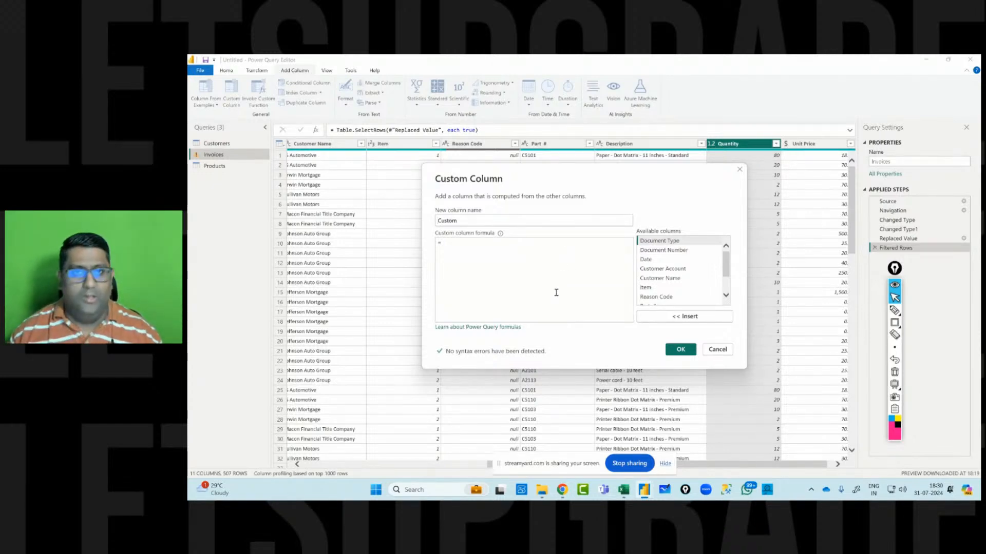
{"action": "left_click_drag", "start_coordinate": [479, 222], "coordinate": [367, 212]}
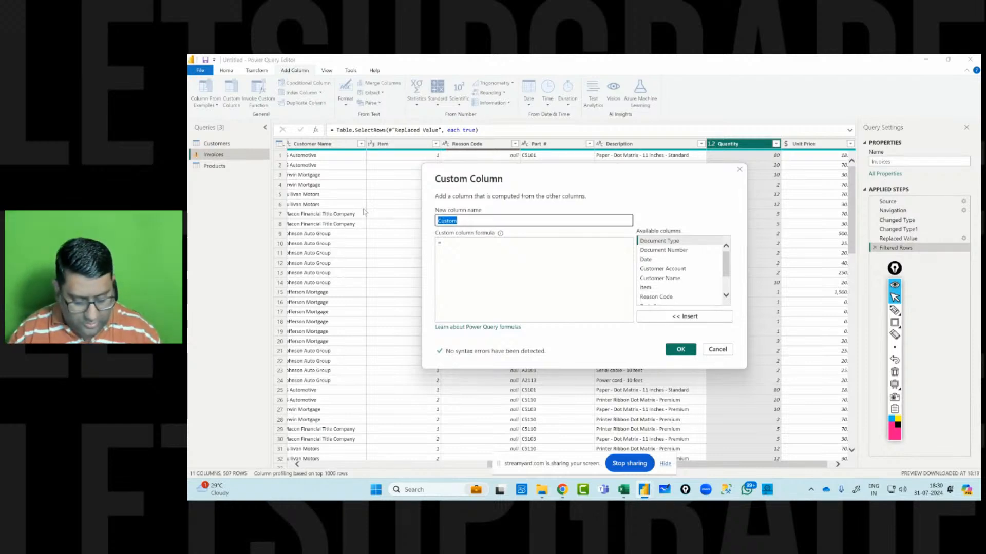
{"action": "type", "text": "Reven"}
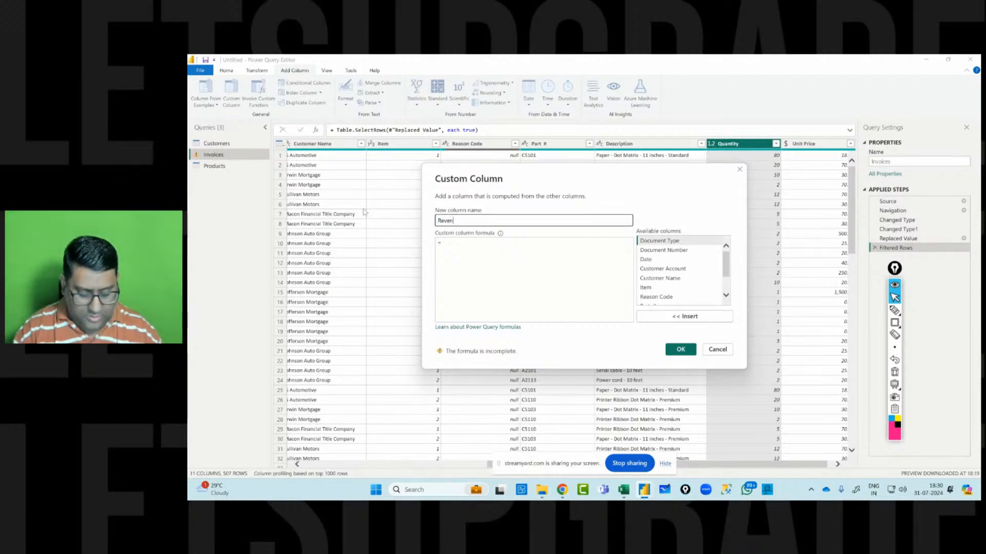
{"action": "type", "text": "ue"}
{"action": "type", "text": " (C"}
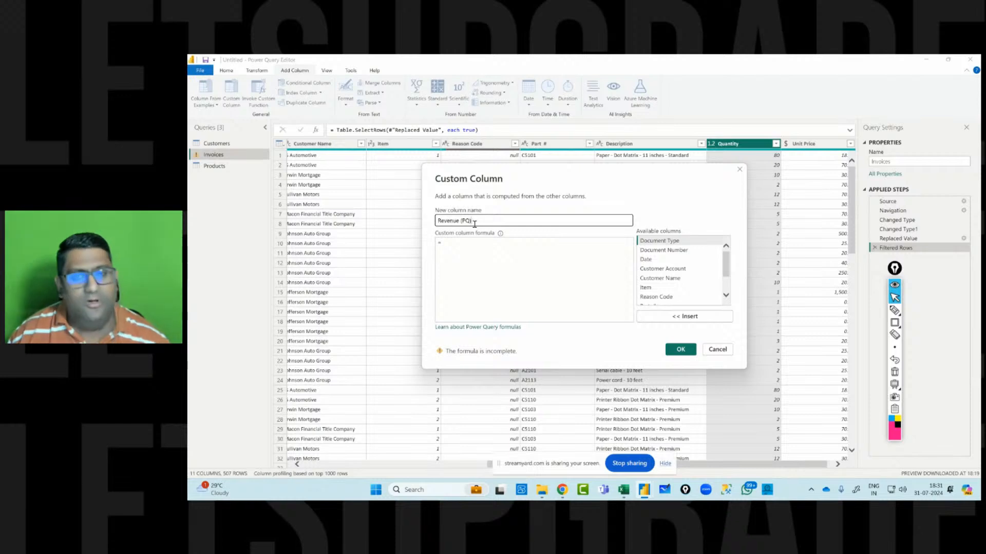
Enter the formula [Unit Price] * [Quantity] for the Revenue (PQ) column and confirm it.
{"action": "left_click", "coordinate": [450, 242]}
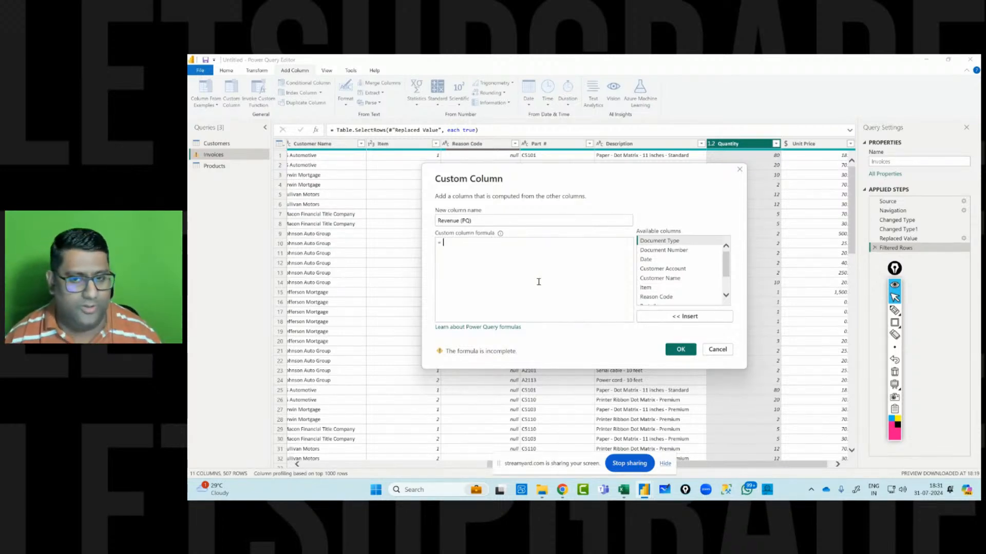
{"action": "type", "text": "uni"}
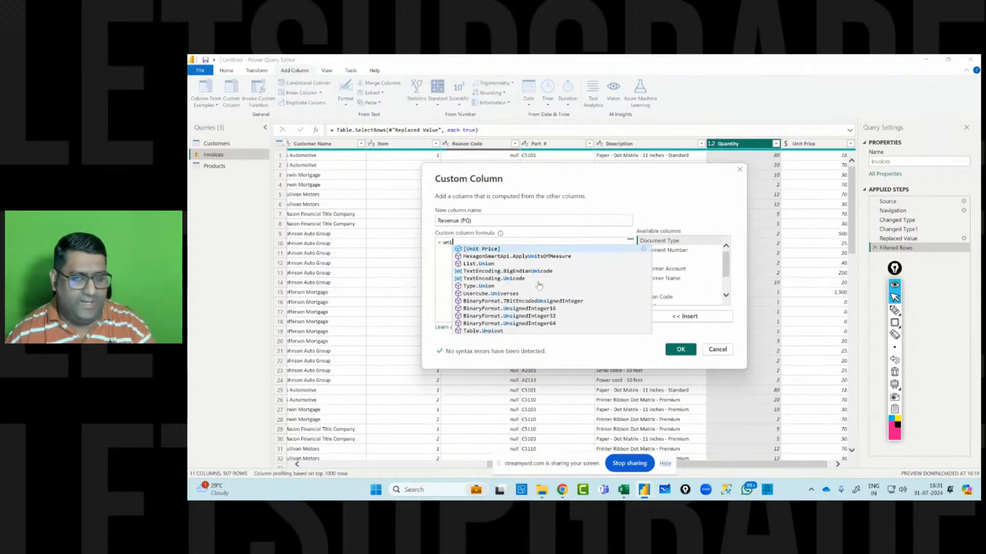
{"action": "key", "text": "Return"}
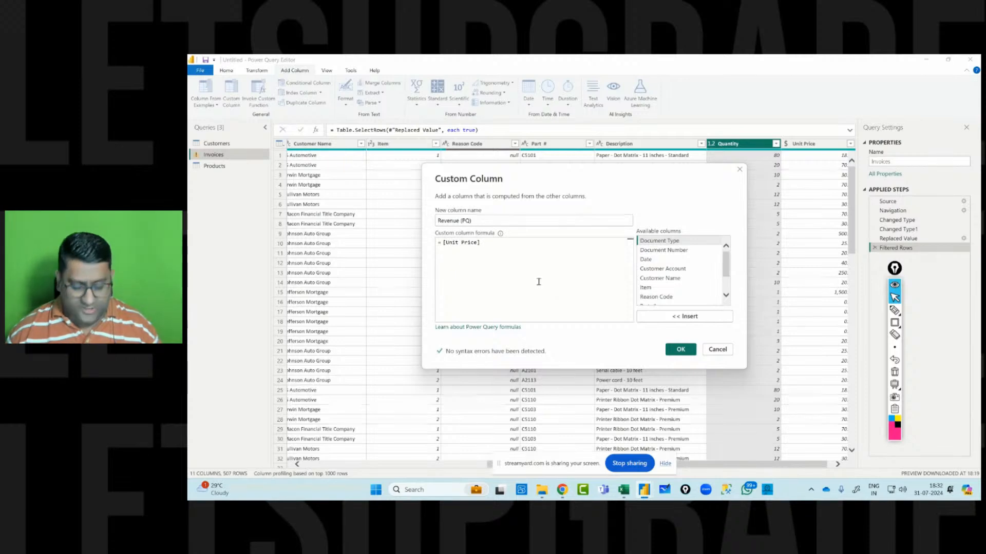
{"action": "type", "text": "*"}
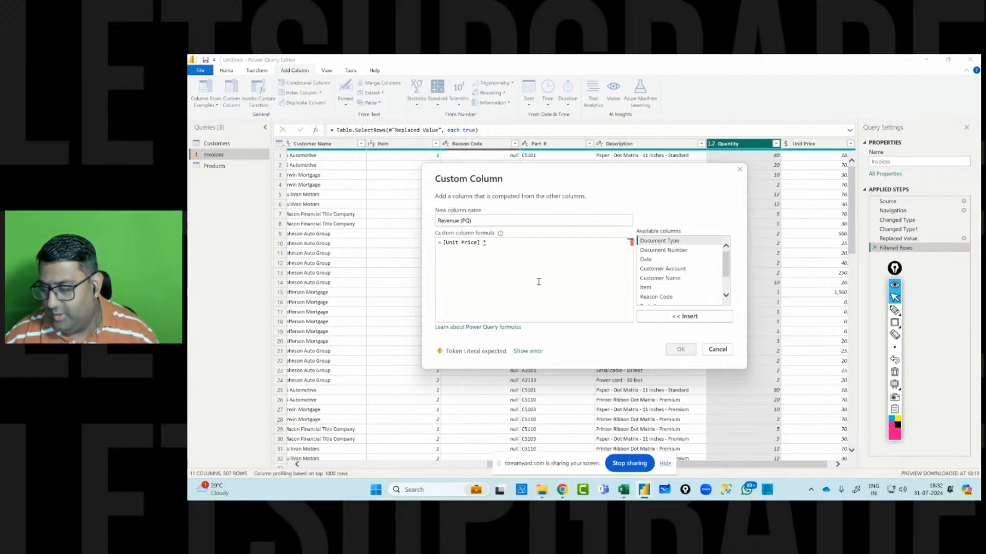
{"action": "type", "text": "quan"}
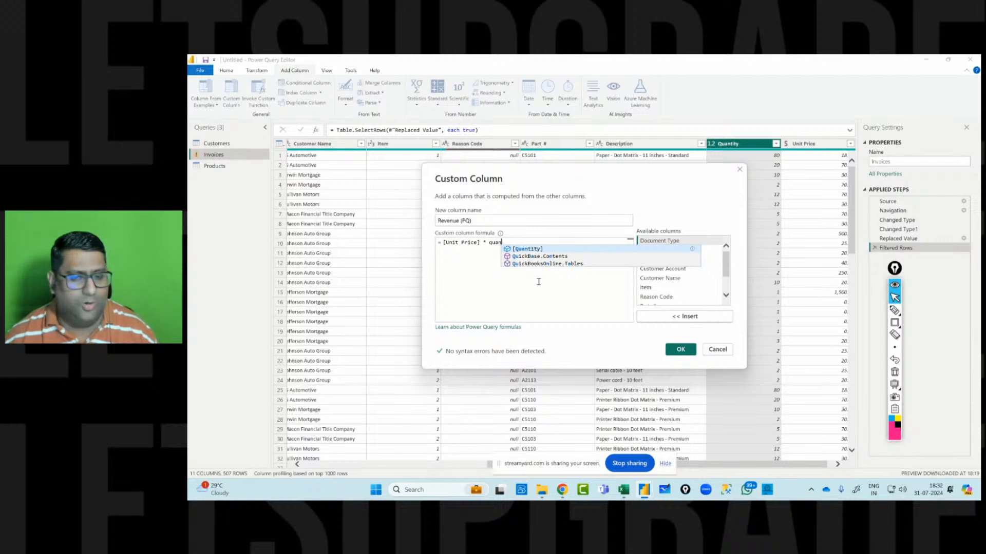
{"action": "key", "text": "Tab"}
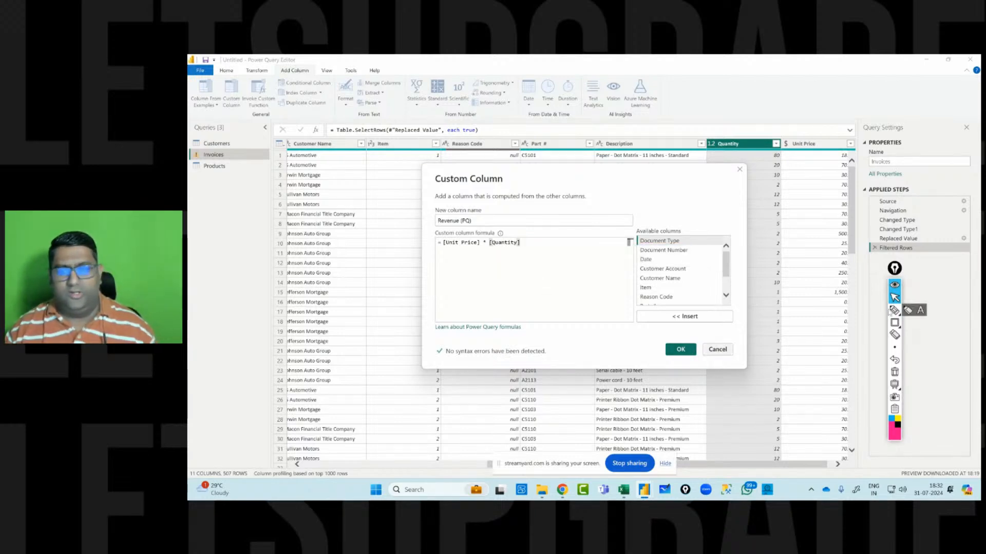
{"action": "left_click", "coordinate": [894, 322]}
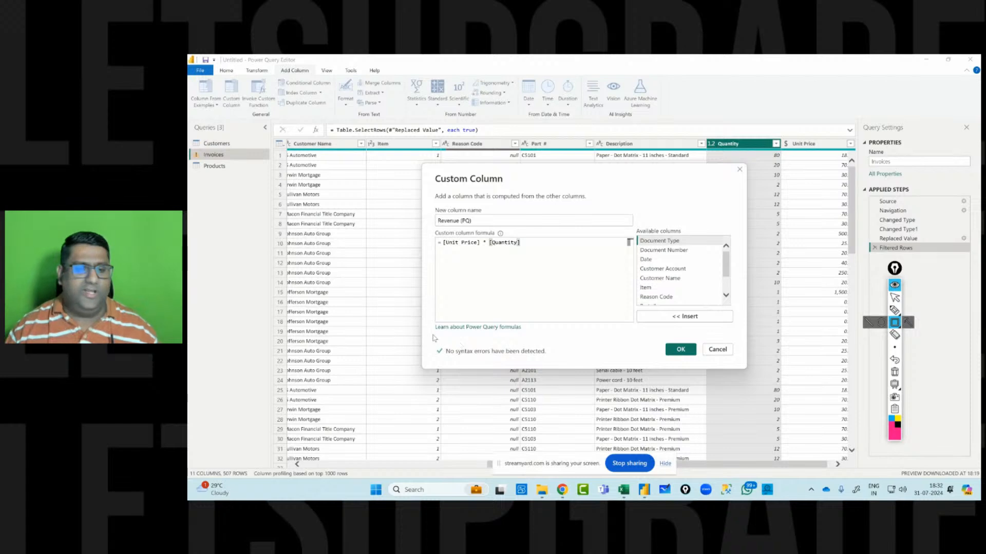
{"action": "left_click_drag", "start_coordinate": [430, 340], "coordinate": [554, 368]}
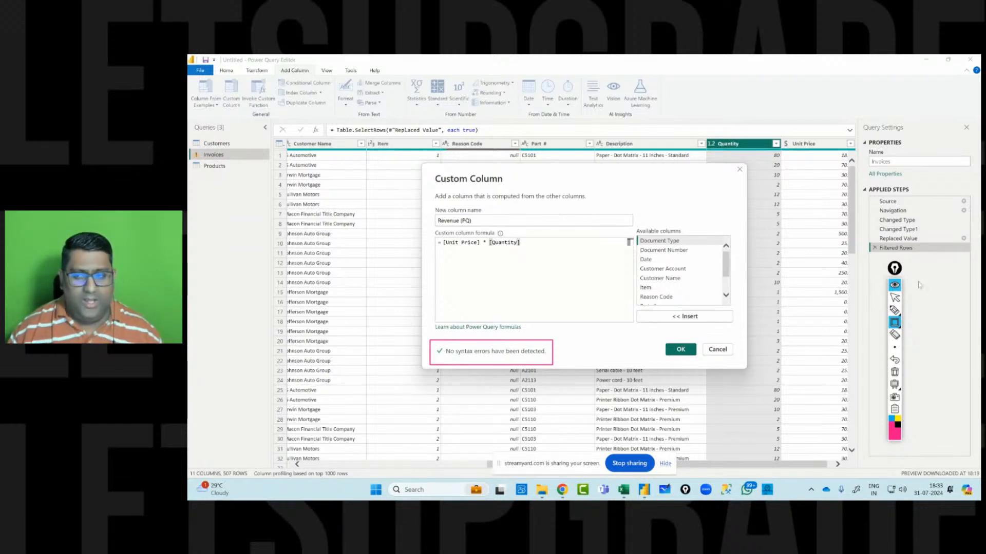
{"action": "left_click", "coordinate": [895, 298]}
{"action": "left_click", "coordinate": [894, 372]}
{"action": "left_click", "coordinate": [680, 349]}
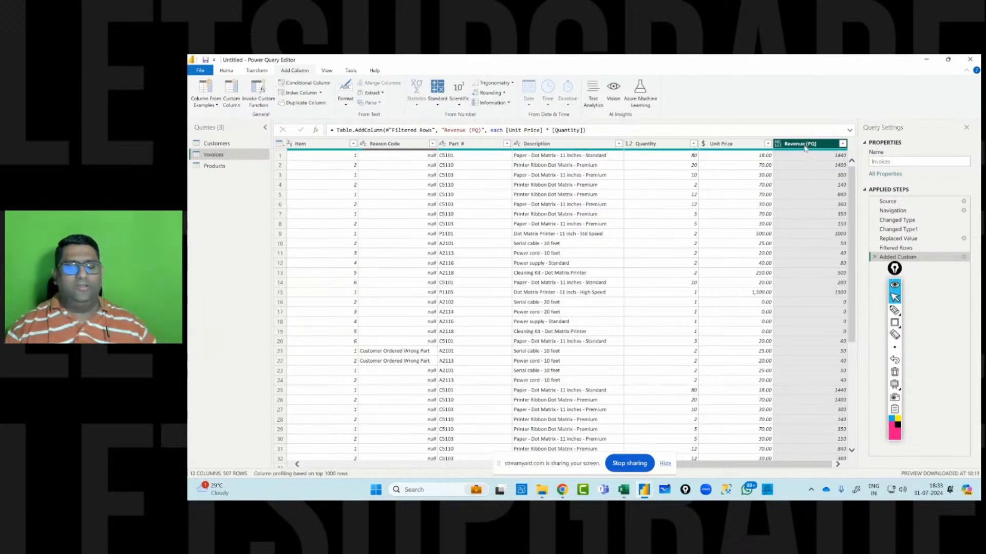
Set the Revenue (PQ) column's data type to Fixed decimal number, then close and apply the query changes.
{"action": "left_click", "coordinate": [779, 147]}
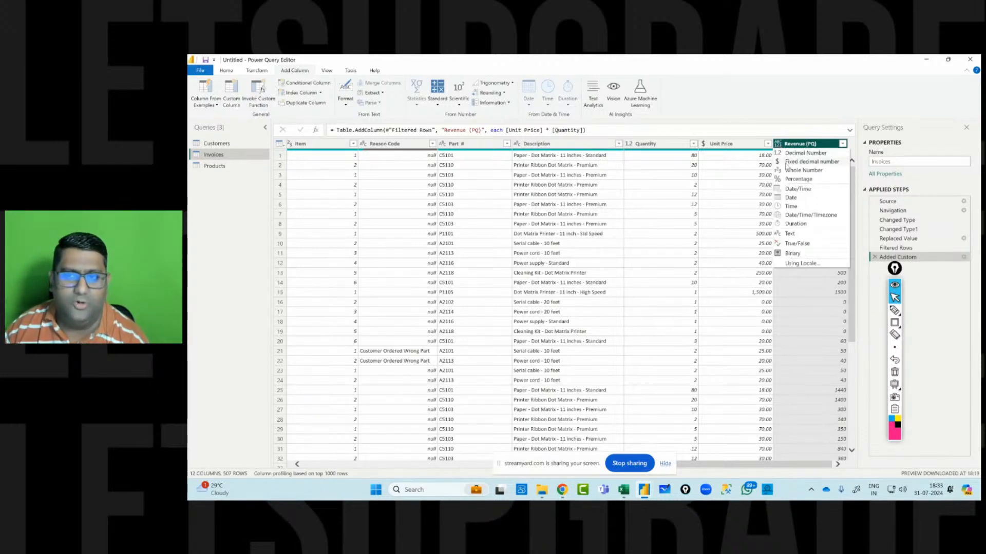
{"action": "left_click", "coordinate": [787, 165]}
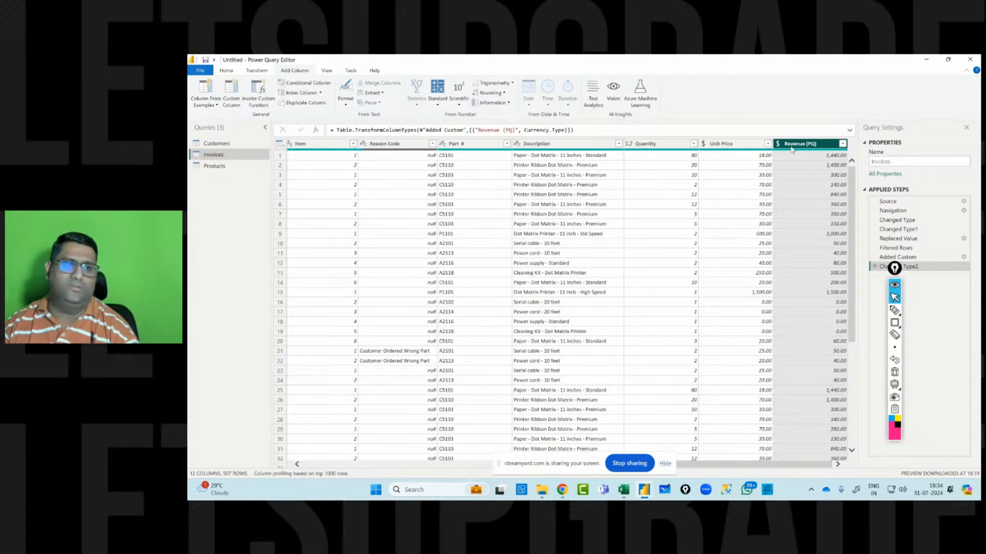
{"action": "left_click", "coordinate": [226, 70]}
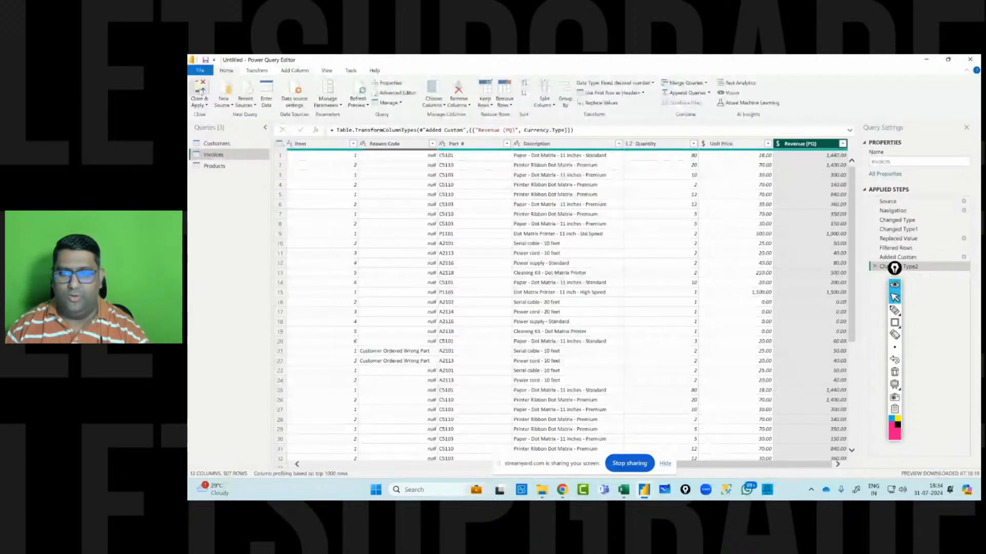
{"action": "left_click", "coordinate": [200, 92]}
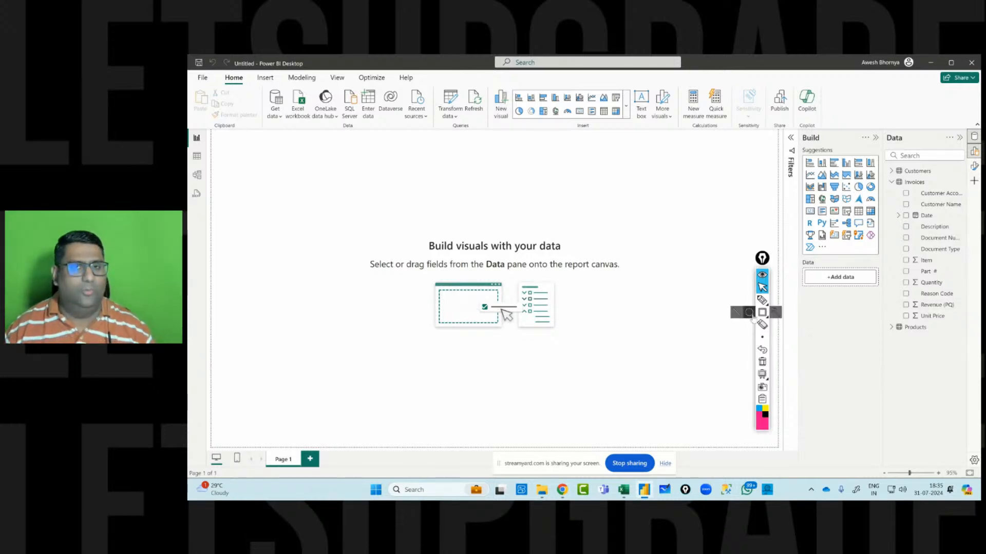
Add the Invoices Revenue (PQ) field to the report canvas as a card visual.
{"action": "left_click", "coordinate": [906, 306]}
{"action": "left_click_drag", "start_coordinate": [304, 217], "coordinate": [379, 294]}
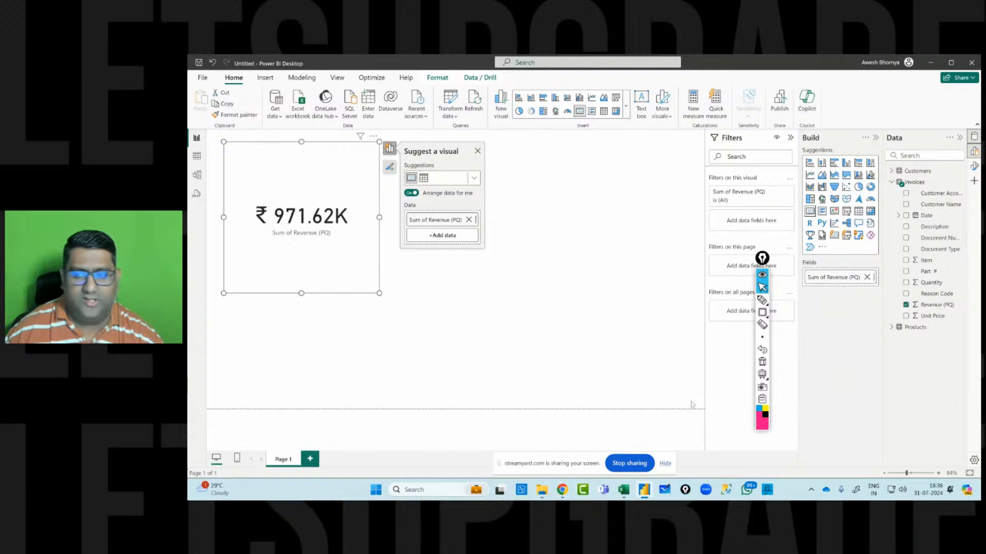
Format the Revenue (PQ) field as dollar currency and enlarge the revenue card visual.
{"action": "left_click", "coordinate": [930, 308]}
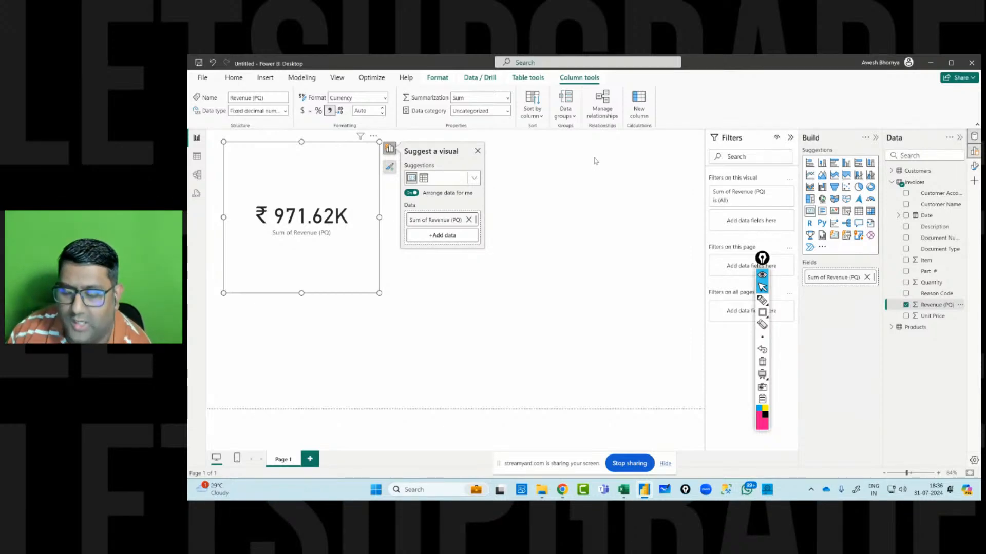
{"action": "left_click", "coordinate": [603, 180]}
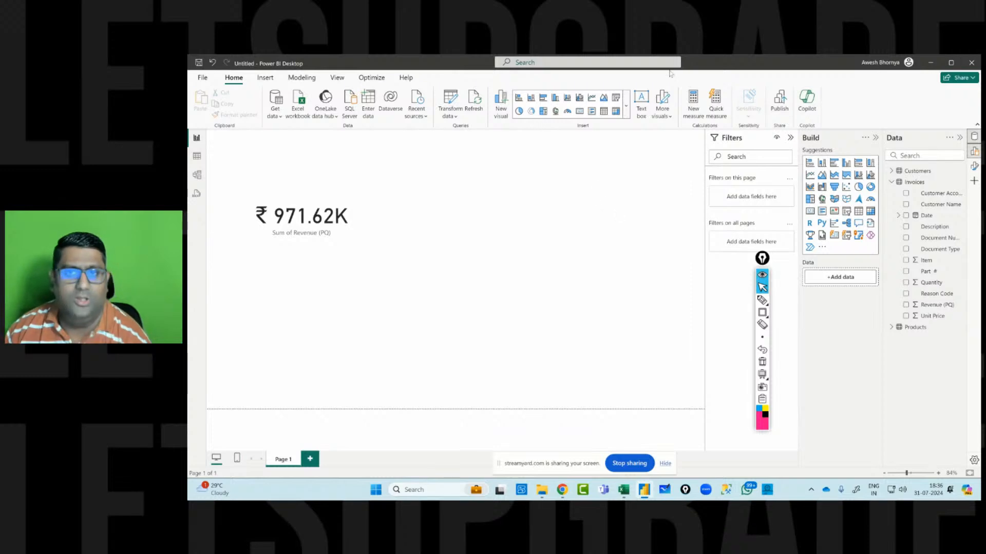
{"action": "left_click", "coordinate": [373, 181]}
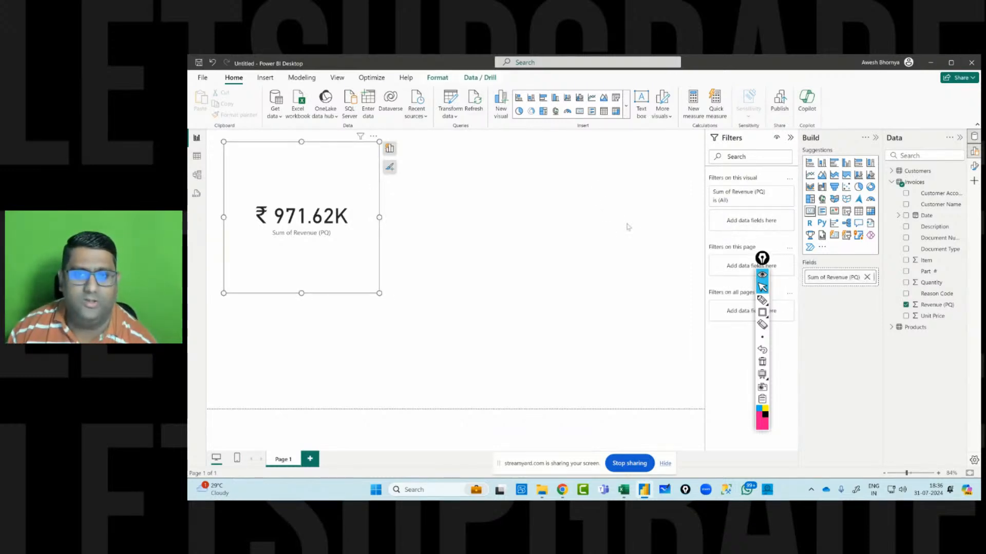
{"action": "left_click", "coordinate": [936, 306]}
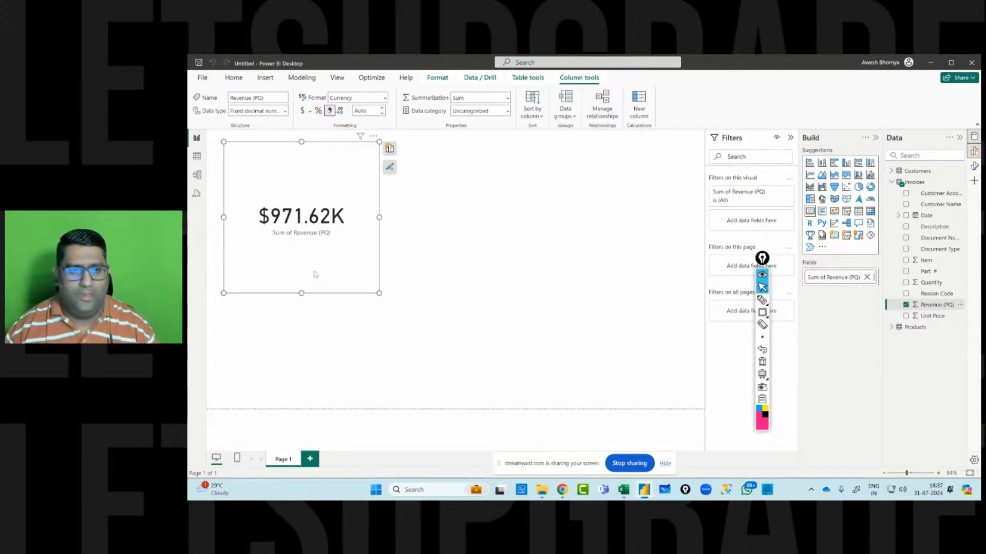
{"action": "left_click_drag", "start_coordinate": [326, 273], "coordinate": [342, 288]}
{"action": "left_click_drag", "start_coordinate": [394, 311], "coordinate": [424, 327]}
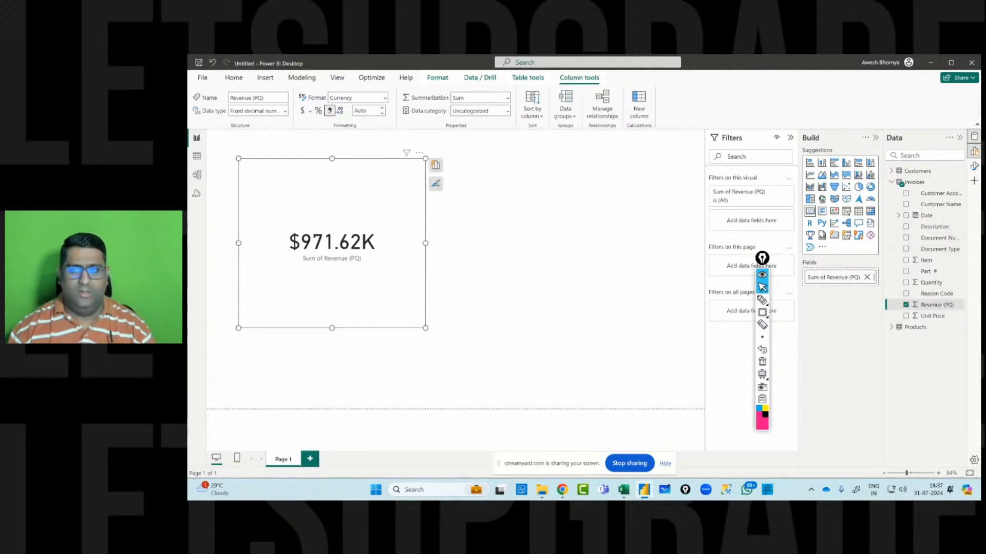
Add the Customers State field to show Revenue (PQ) by state as a bar chart and enlarge it.
{"action": "left_click", "coordinate": [892, 172]}
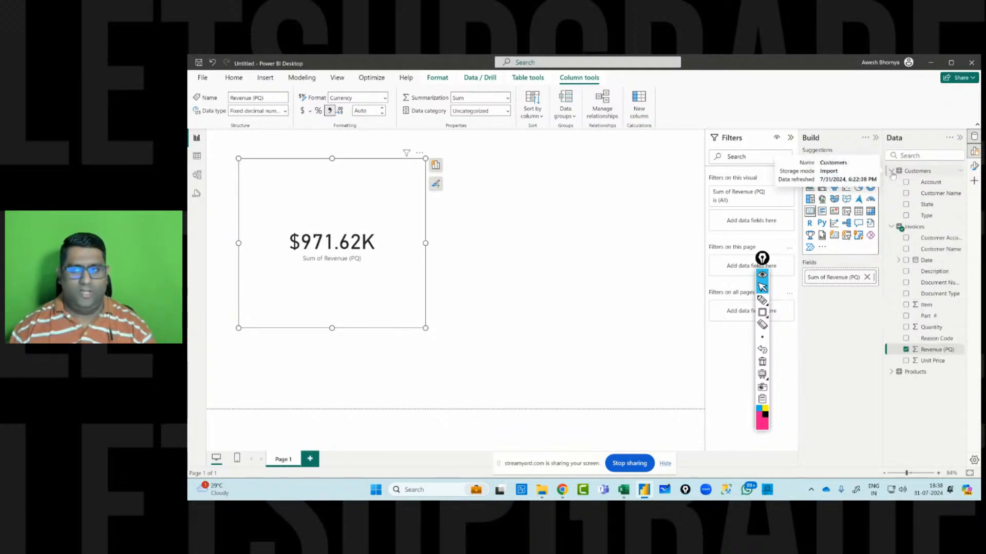
{"action": "left_click", "coordinate": [906, 204]}
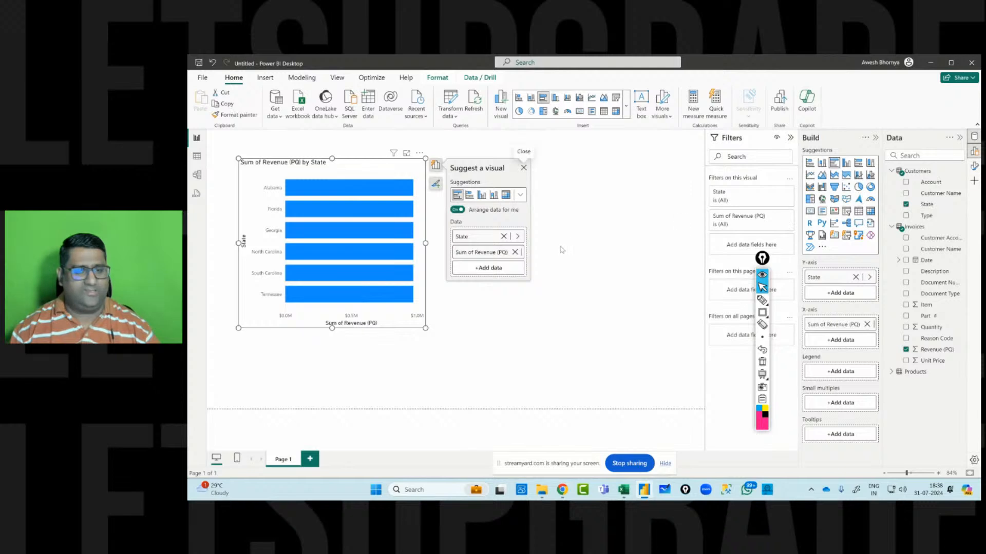
{"action": "left_click_drag", "start_coordinate": [427, 329], "coordinate": [447, 340]}
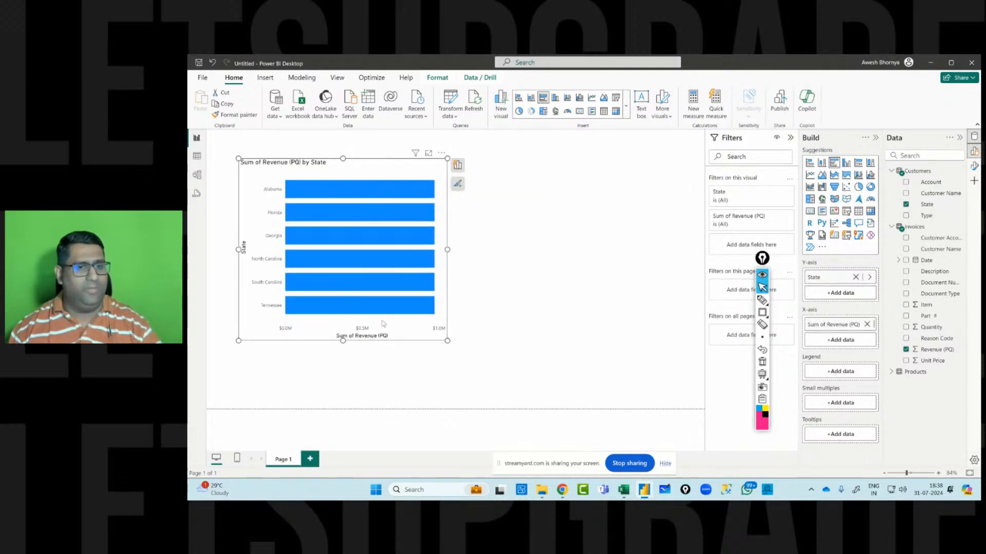
{"action": "mouse_move", "coordinate": [400, 215]}
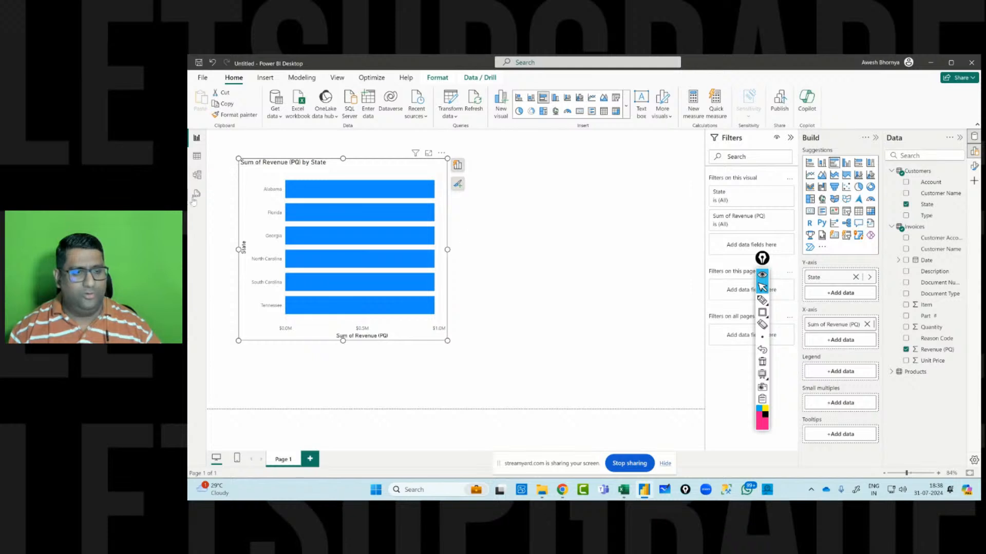
Switch to the model view and extend the Invoices table card to show all its fields.
{"action": "left_click", "coordinate": [196, 175]}
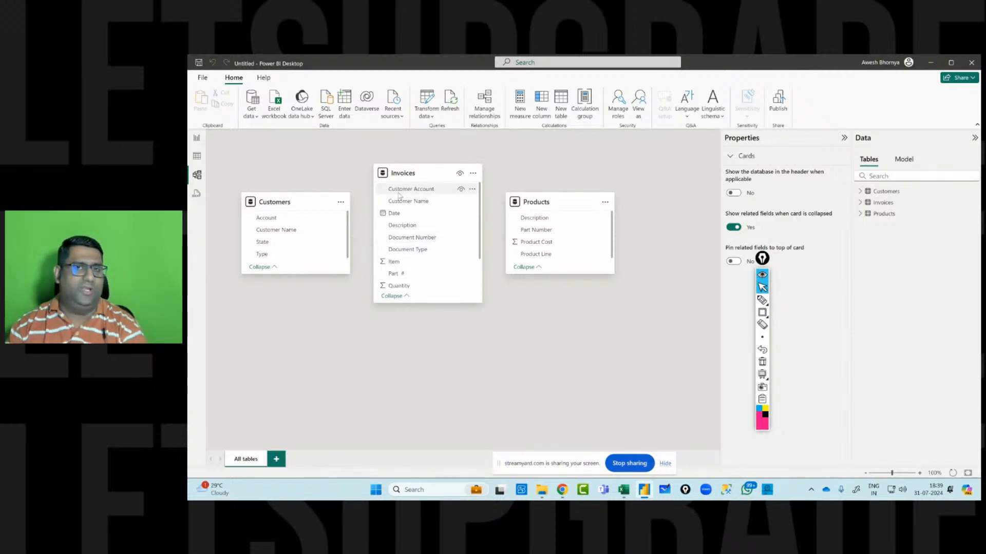
{"action": "left_click_drag", "start_coordinate": [299, 275], "coordinate": [304, 277]}
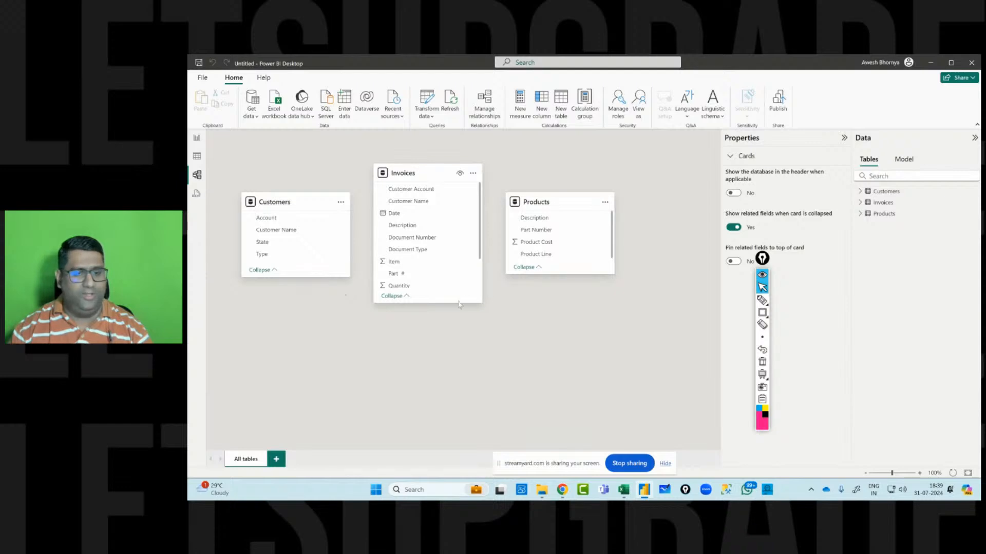
{"action": "left_click_drag", "start_coordinate": [452, 303], "coordinate": [451, 360]}
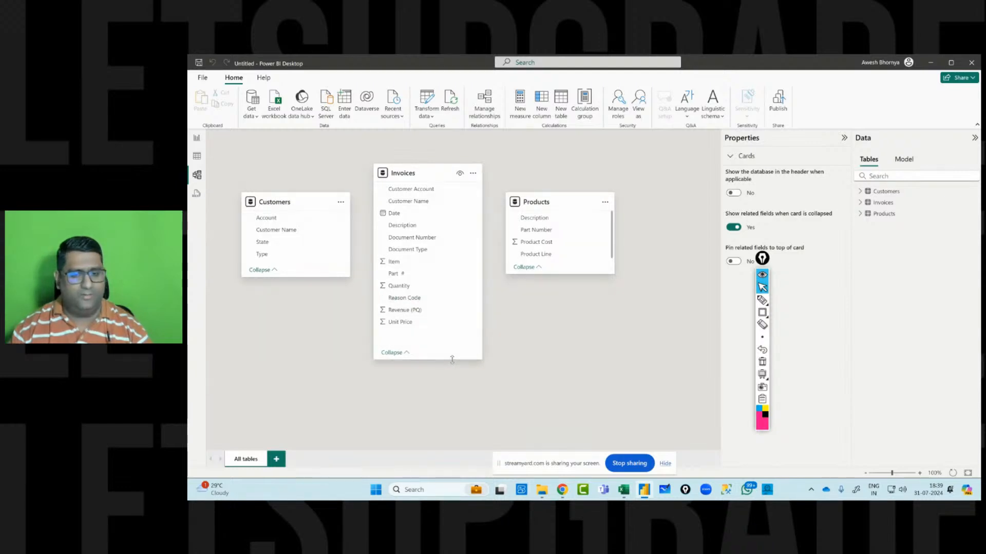
{"action": "mouse_move", "coordinate": [587, 275]}
{"action": "left_mouse_down"}
{"action": "mouse_move", "coordinate": [585, 285]}
{"action": "mouse_move", "coordinate": [582, 277]}
{"action": "left_mouse_up"}
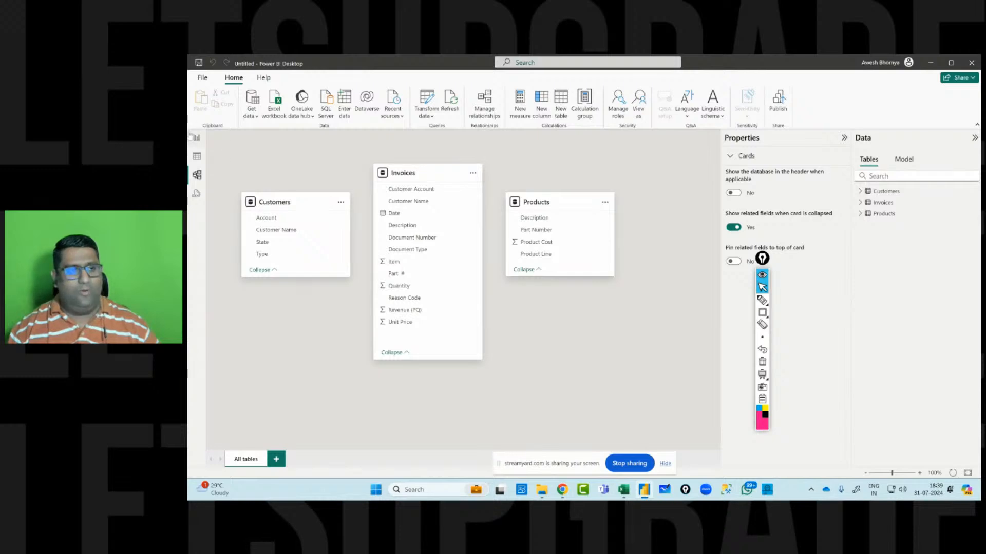
{"action": "left_click", "coordinate": [196, 137]}
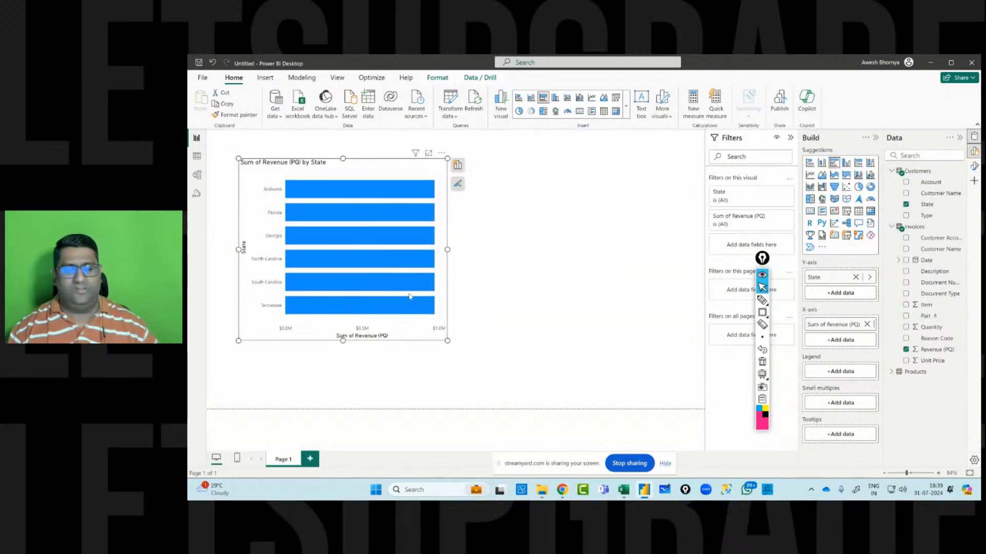
{"action": "left_click", "coordinate": [197, 175]}
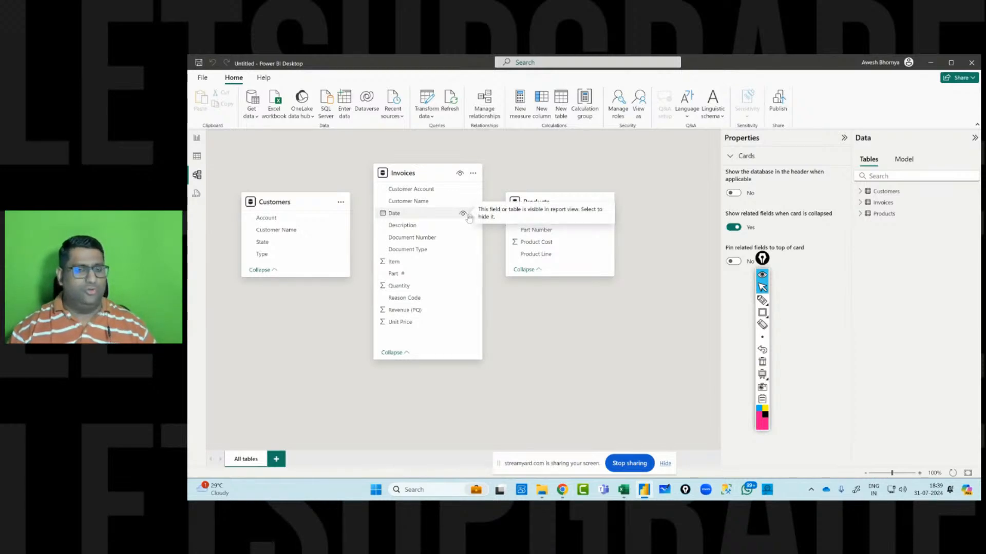
{"action": "left_click", "coordinate": [197, 138]}
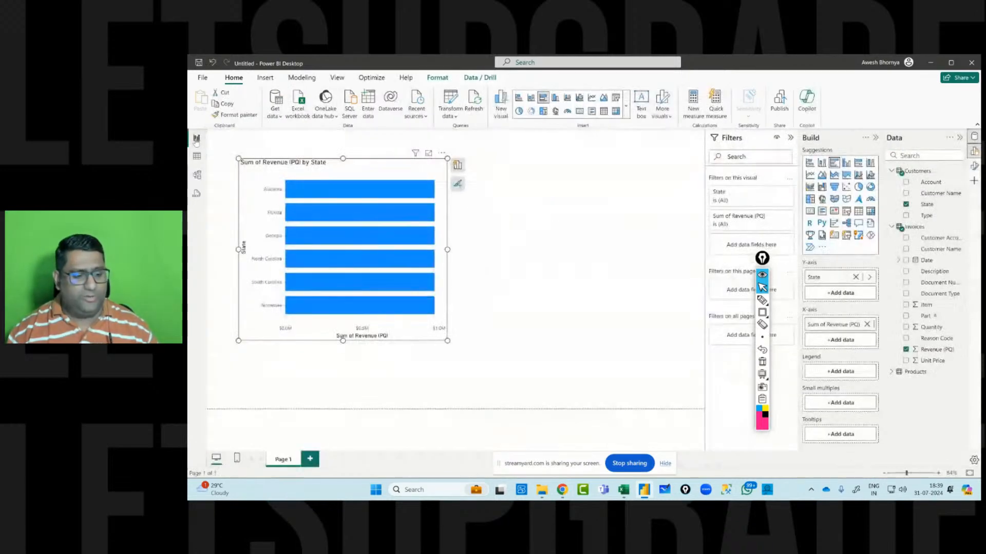
Auto-detect relationships between the Customers, Invoices and Products tables in Manage relationships.
{"action": "left_click", "coordinate": [298, 77]}
{"action": "left_click", "coordinate": [208, 102]}
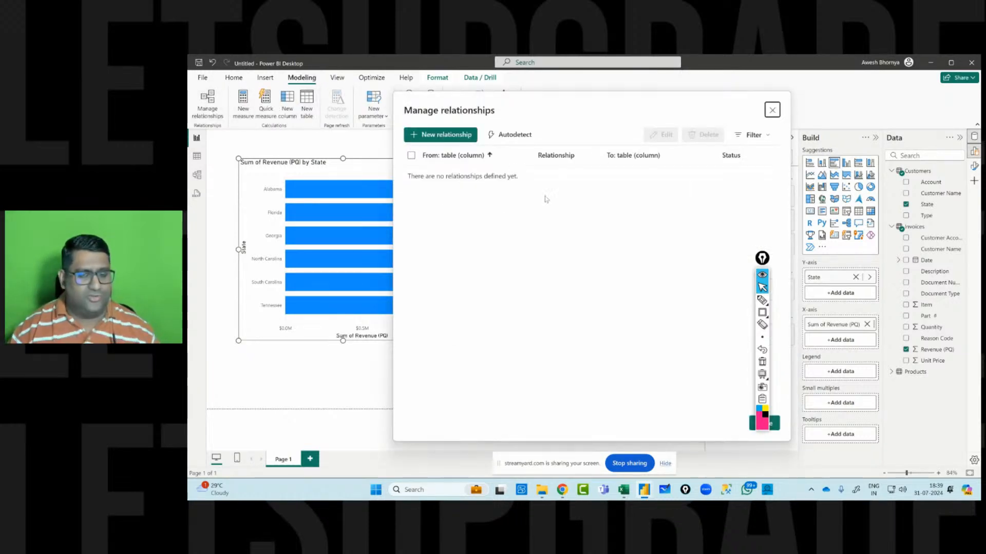
{"action": "left_click", "coordinate": [517, 135]}
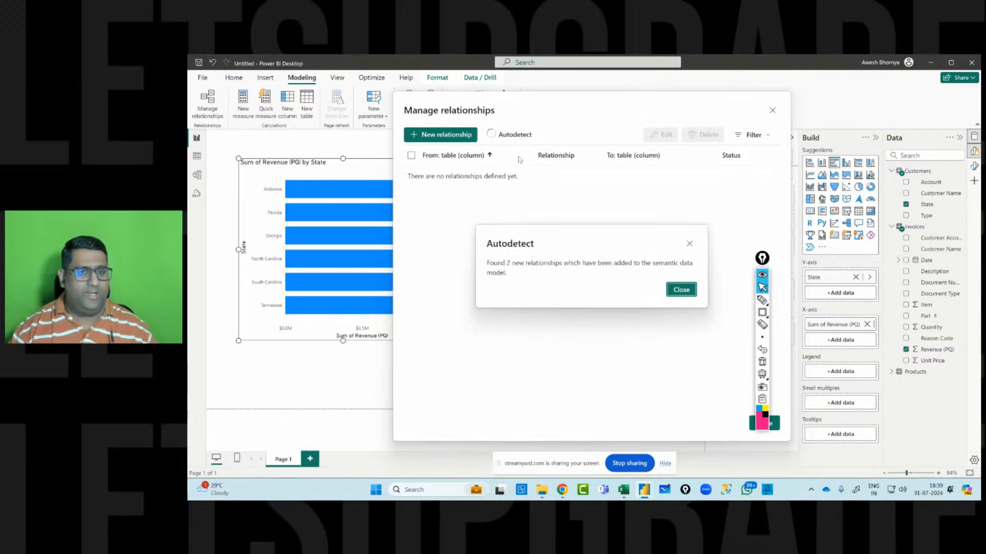
{"action": "left_click", "coordinate": [681, 291]}
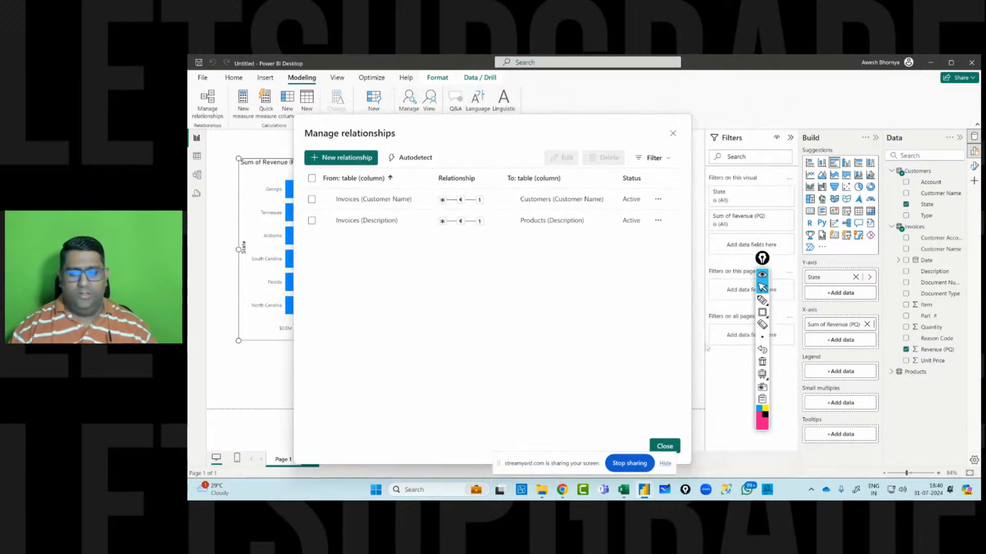
{"action": "left_click", "coordinate": [663, 446]}
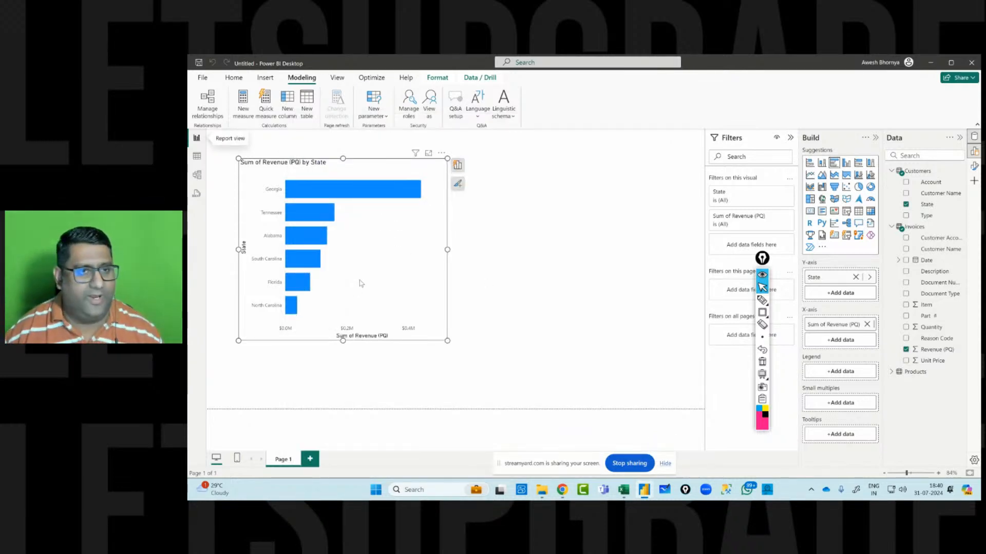
Reopen Manage relationships and examine the detected relationships and their key columns.
{"action": "left_click", "coordinate": [203, 105]}
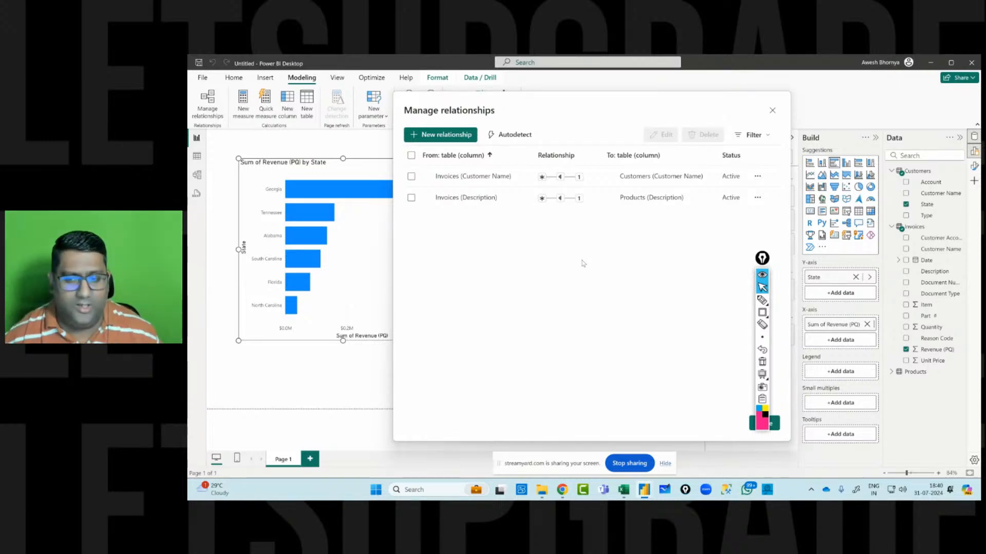
{"action": "left_click", "coordinate": [762, 300]}
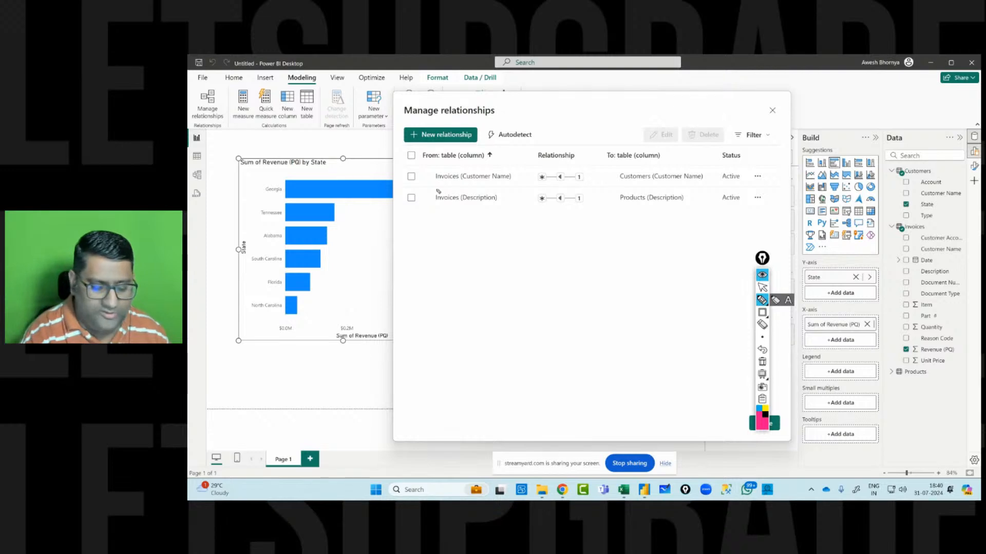
{"action": "left_click_drag", "start_coordinate": [432, 188], "coordinate": [524, 180]}
{"action": "left_click_drag", "start_coordinate": [598, 186], "coordinate": [722, 181]}
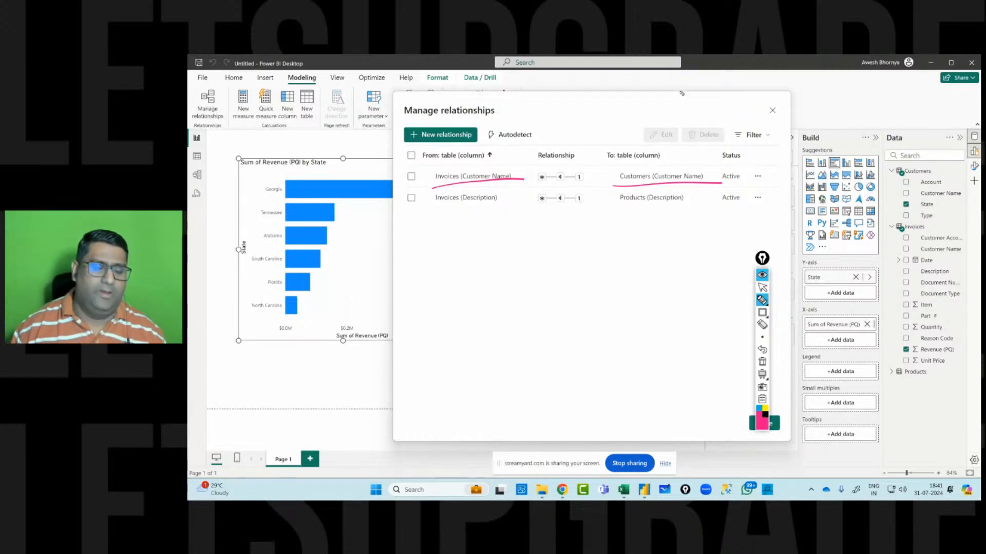
{"action": "left_click", "coordinate": [762, 362]}
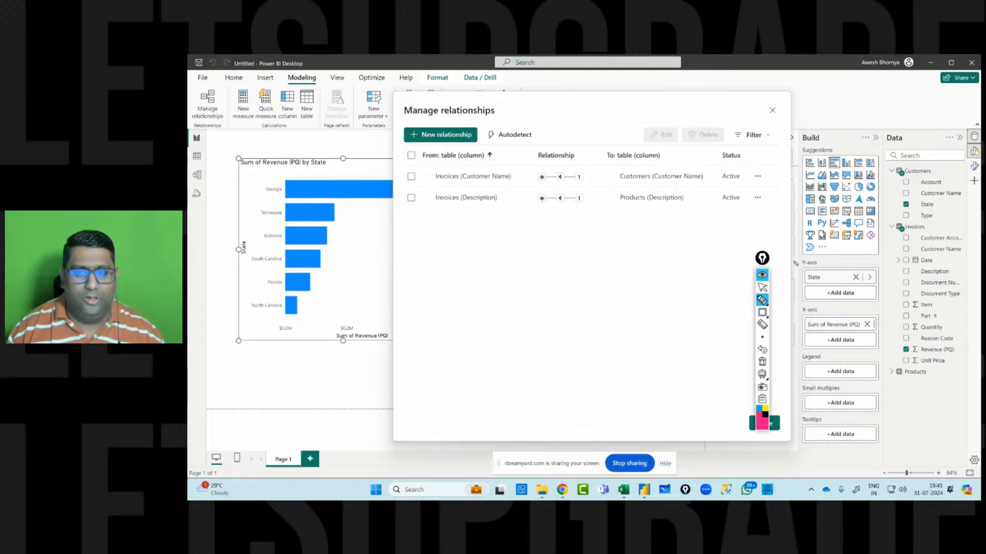
{"action": "left_click", "coordinate": [762, 287]}
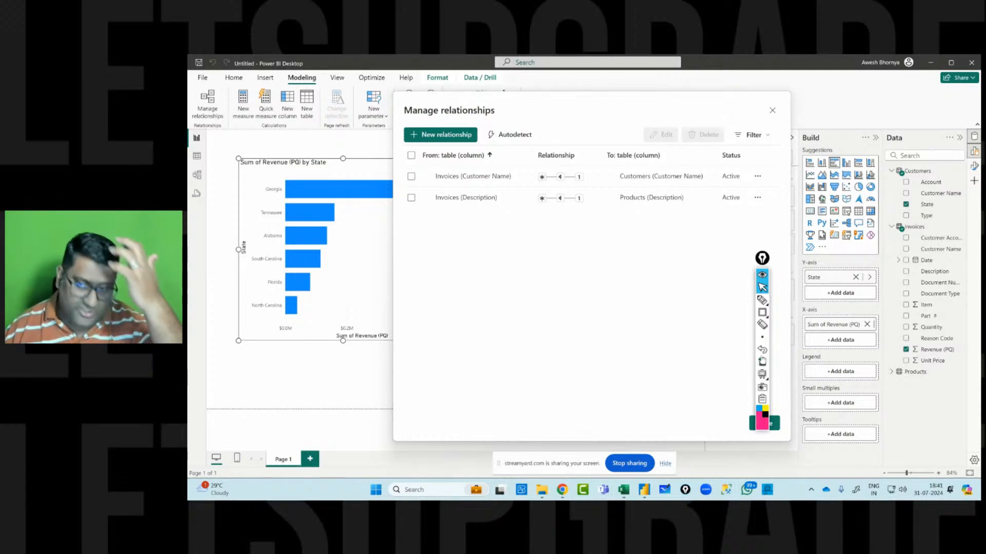
{"action": "left_click", "coordinate": [763, 302]}
{"action": "left_click_drag", "start_coordinate": [473, 263], "coordinate": [475, 293]}
{"action": "mouse_move", "coordinate": [487, 271]}
{"action": "left_mouse_down"}
{"action": "mouse_move", "coordinate": [489, 290]}
{"action": "mouse_move", "coordinate": [502, 288]}
{"action": "left_mouse_up"}
{"action": "mouse_move", "coordinate": [508, 271]}
{"action": "left_mouse_down"}
{"action": "mouse_move", "coordinate": [552, 286]}
{"action": "mouse_move", "coordinate": [645, 278]}
{"action": "left_mouse_up"}
{"action": "mouse_move", "coordinate": [454, 319]}
{"action": "left_mouse_down"}
{"action": "mouse_move", "coordinate": [694, 281]}
{"action": "mouse_move", "coordinate": [680, 252]}
{"action": "left_mouse_up"}
{"action": "mouse_move", "coordinate": [670, 243]}
{"action": "left_mouse_down"}
{"action": "mouse_move", "coordinate": [689, 250]}
{"action": "mouse_move", "coordinate": [683, 259]}
{"action": "left_mouse_up"}
{"action": "mouse_move", "coordinate": [704, 253]}
{"action": "left_mouse_down"}
{"action": "mouse_move", "coordinate": [703, 226]}
{"action": "mouse_move", "coordinate": [723, 216]}
{"action": "mouse_move", "coordinate": [743, 231]}
{"action": "mouse_move", "coordinate": [812, 205]}
{"action": "mouse_move", "coordinate": [897, 218]}
{"action": "left_mouse_up"}
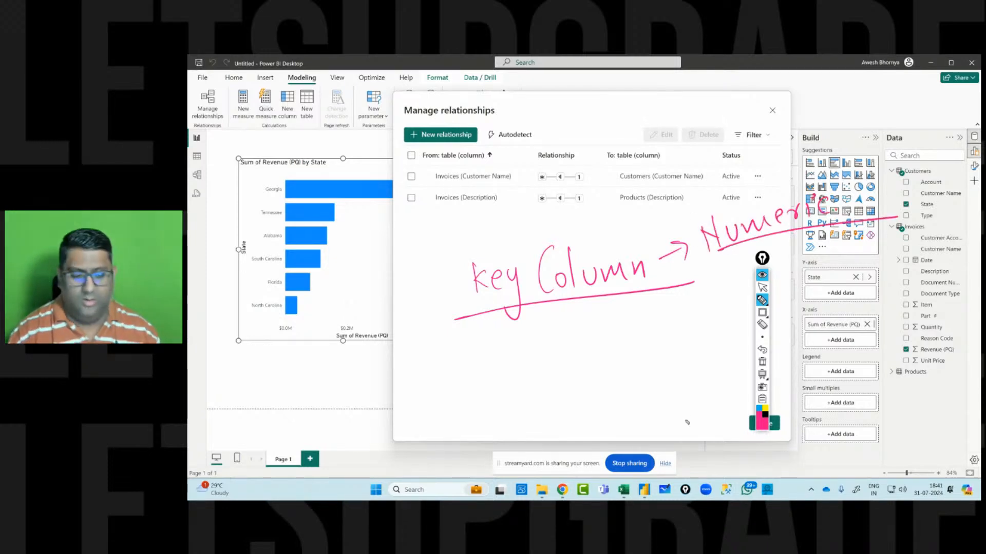
{"action": "mouse_move", "coordinate": [633, 220]}
{"action": "left_mouse_down"}
{"action": "mouse_move", "coordinate": [665, 226]}
{"action": "mouse_move", "coordinate": [686, 206]}
{"action": "mouse_move", "coordinate": [691, 242]}
{"action": "left_mouse_up"}
{"action": "left_click", "coordinate": [669, 210]}
{"action": "mouse_move", "coordinate": [695, 195]}
{"action": "left_mouse_down"}
{"action": "mouse_move", "coordinate": [704, 204]}
{"action": "mouse_move", "coordinate": [724, 190]}
{"action": "left_mouse_up"}
{"action": "left_click_drag", "start_coordinate": [716, 197], "coordinate": [737, 202]}
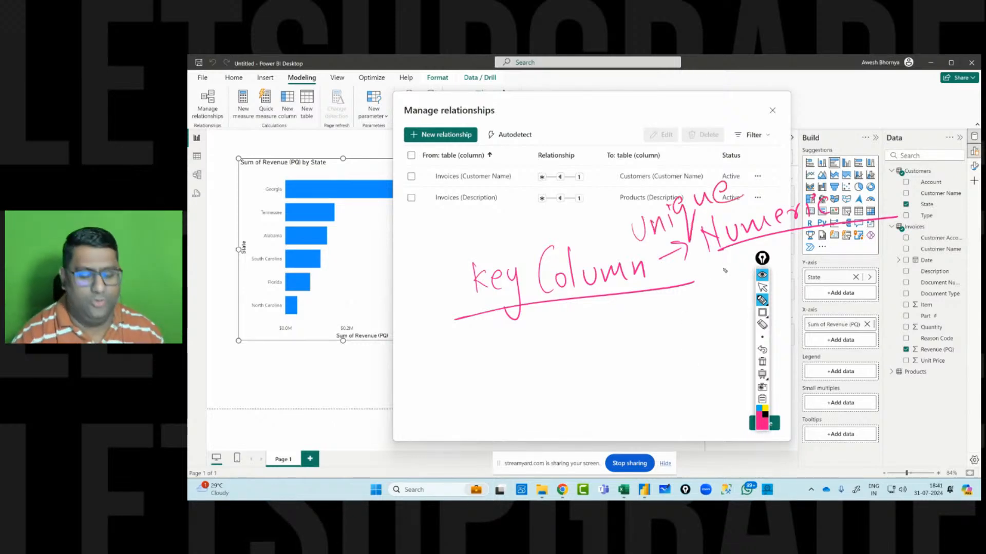
{"action": "left_click_drag", "start_coordinate": [675, 337], "coordinate": [688, 335]}
{"action": "mouse_move", "coordinate": [699, 298]}
{"action": "left_mouse_down"}
{"action": "mouse_move", "coordinate": [691, 334]}
{"action": "mouse_move", "coordinate": [711, 362]}
{"action": "mouse_move", "coordinate": [716, 309]}
{"action": "mouse_move", "coordinate": [707, 320]}
{"action": "left_mouse_up"}
{"action": "left_click_drag", "start_coordinate": [708, 315], "coordinate": [732, 312]}
{"action": "left_click_drag", "start_coordinate": [762, 259], "coordinate": [907, 247]}
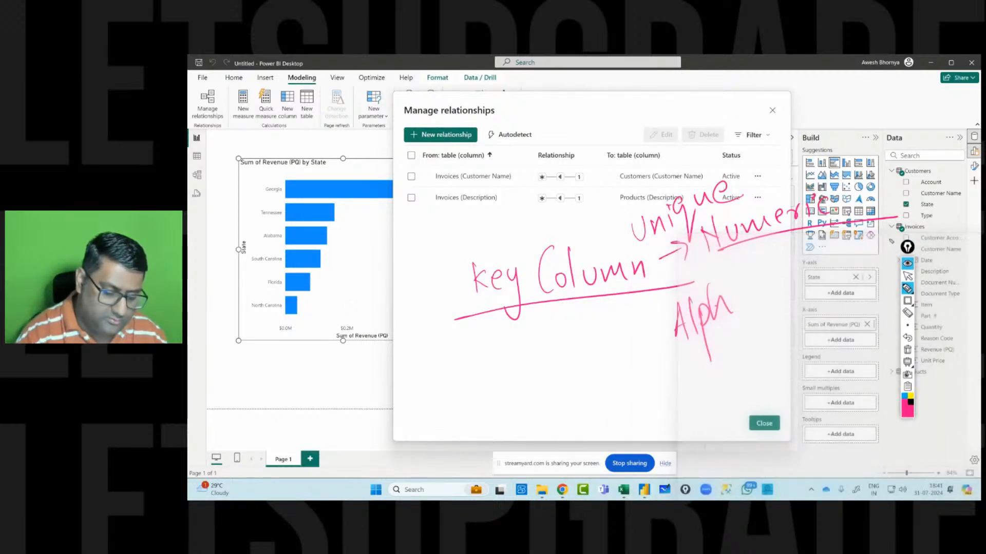
{"action": "mouse_move", "coordinate": [745, 296]}
{"action": "left_mouse_down"}
{"action": "mouse_move", "coordinate": [752, 277]}
{"action": "mouse_move", "coordinate": [863, 259]}
{"action": "mouse_move", "coordinate": [898, 221]}
{"action": "mouse_move", "coordinate": [943, 231]}
{"action": "mouse_move", "coordinate": [960, 216]}
{"action": "mouse_move", "coordinate": [979, 225]}
{"action": "left_mouse_up"}
{"action": "left_click_drag", "start_coordinate": [873, 179], "coordinate": [978, 202]}
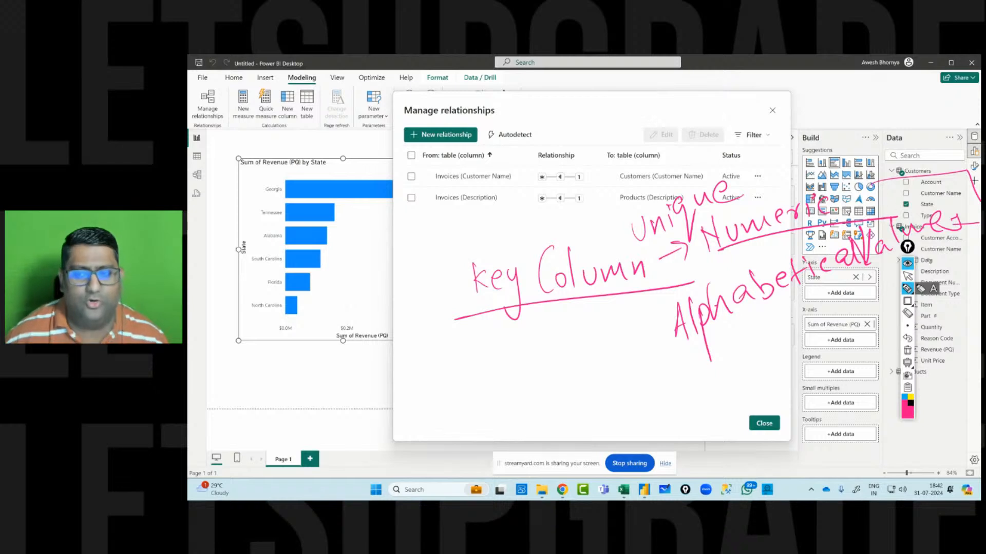
{"action": "left_click", "coordinate": [907, 350]}
{"action": "left_click", "coordinate": [908, 276]}
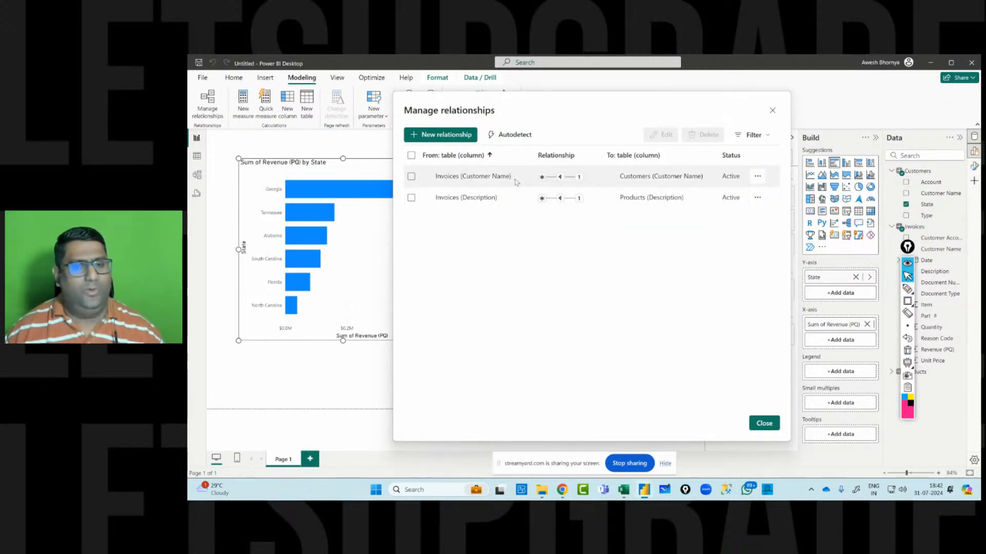
Select all relationships in the list and delete them.
{"action": "left_click", "coordinate": [412, 155]}
{"action": "left_click", "coordinate": [706, 134]}
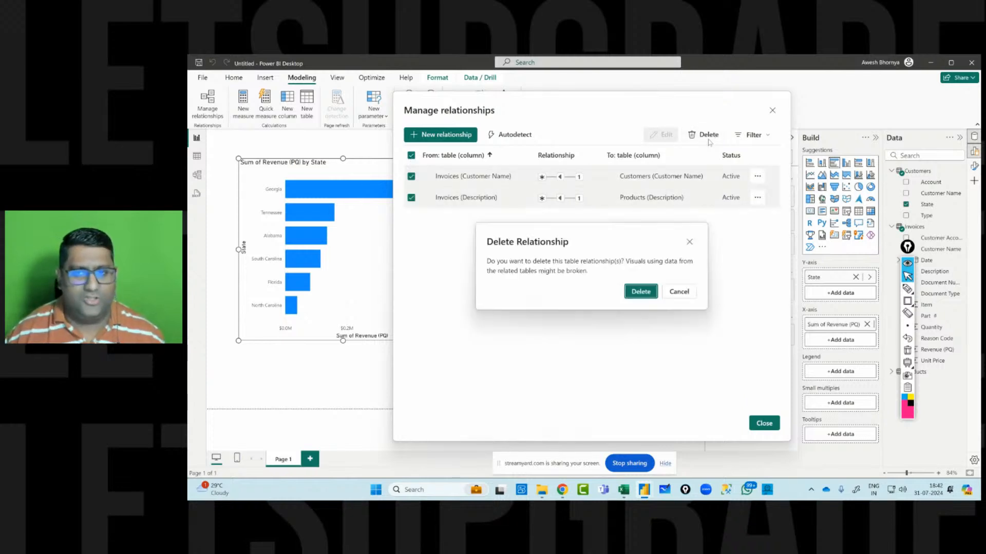
{"action": "left_click", "coordinate": [641, 291]}
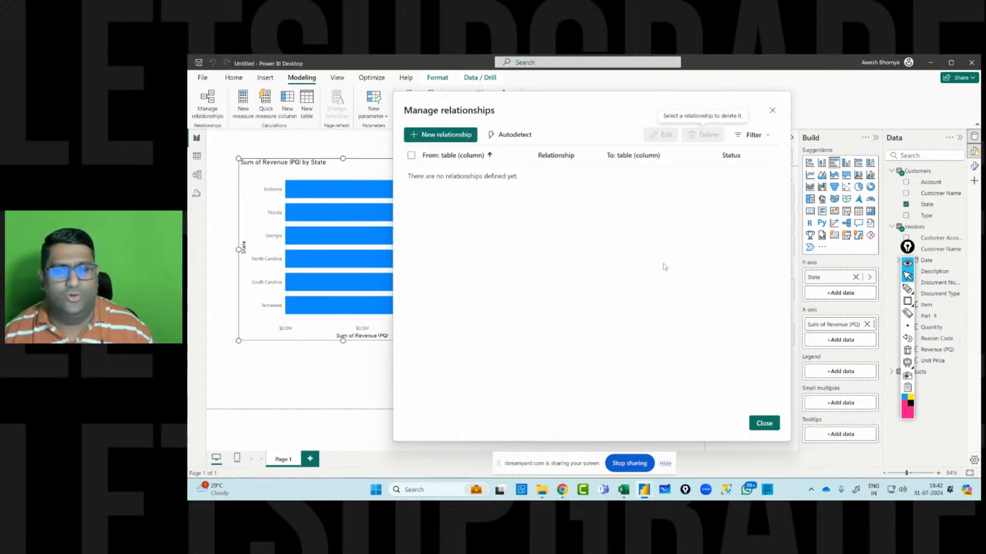
Start creating a new relationship manually.
{"action": "left_click", "coordinate": [438, 136]}
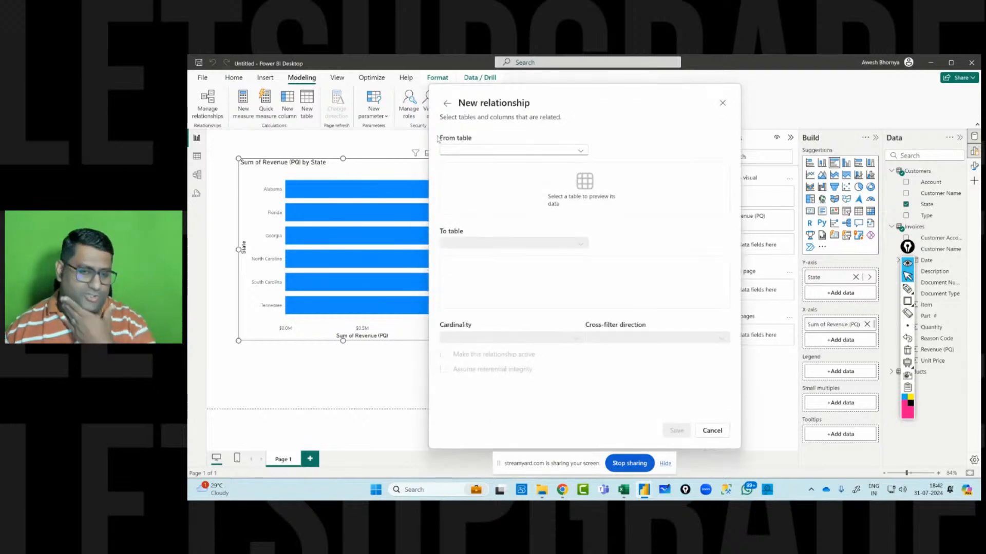
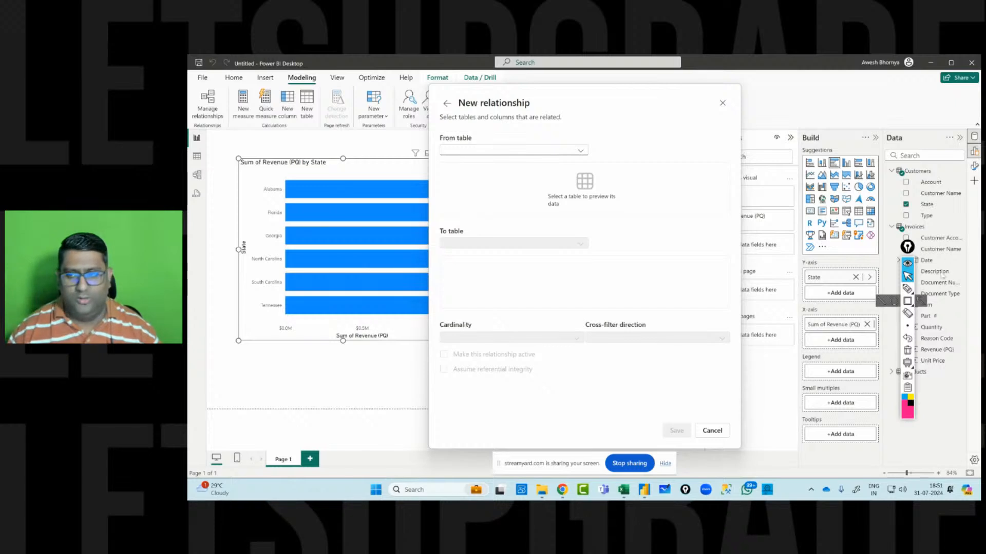
{"action": "left_click", "coordinate": [908, 301]}
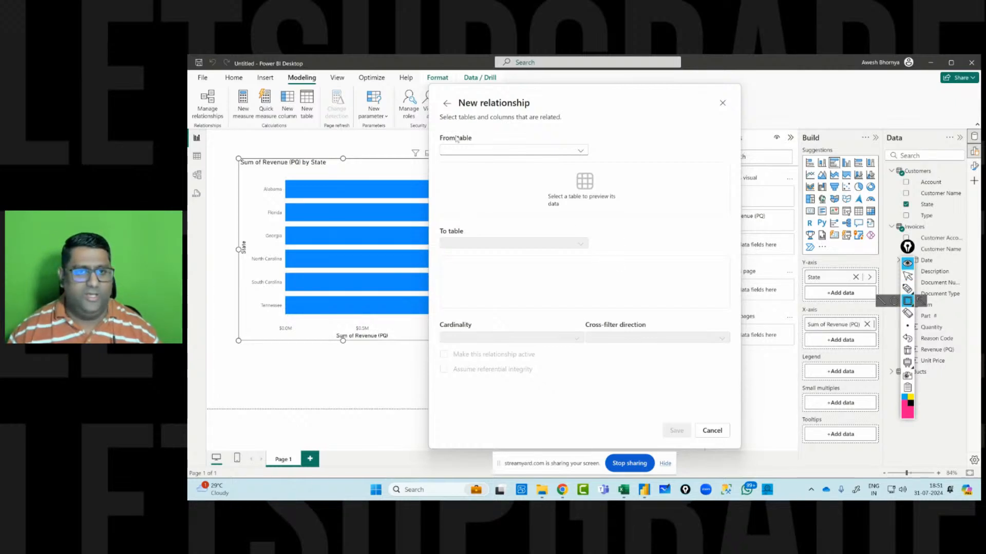
{"action": "left_click_drag", "start_coordinate": [437, 131], "coordinate": [593, 158]}
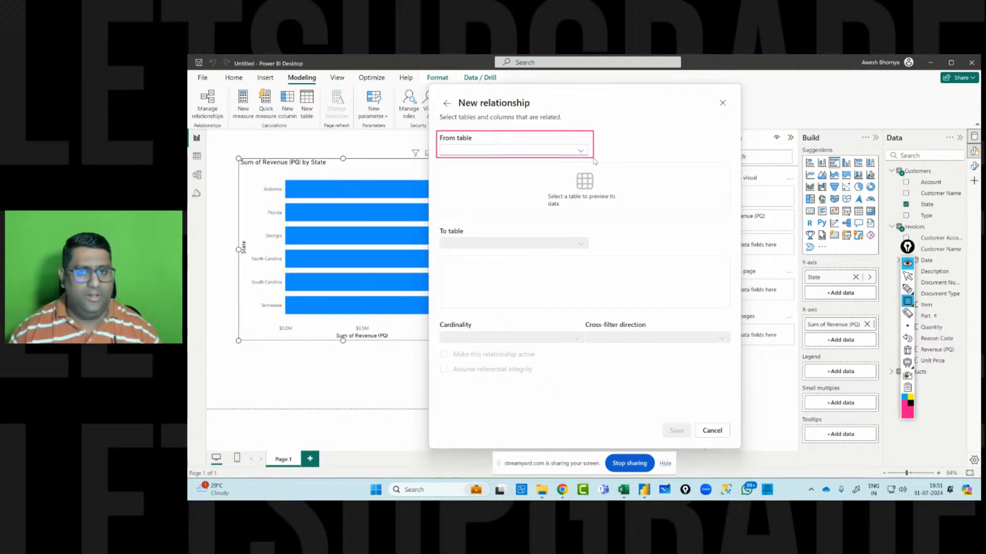
{"action": "left_click_drag", "start_coordinate": [435, 224], "coordinate": [595, 257]}
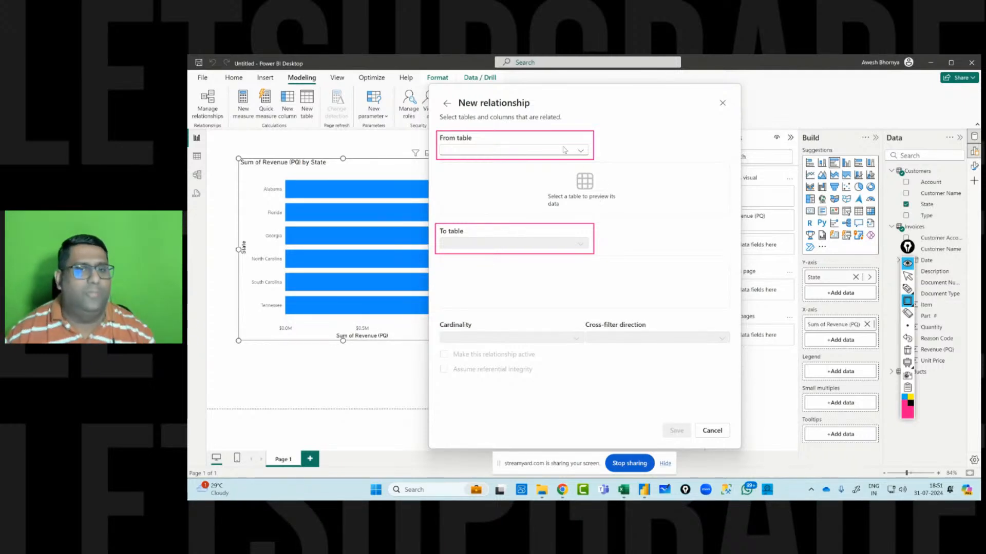
{"action": "left_click", "coordinate": [907, 264]}
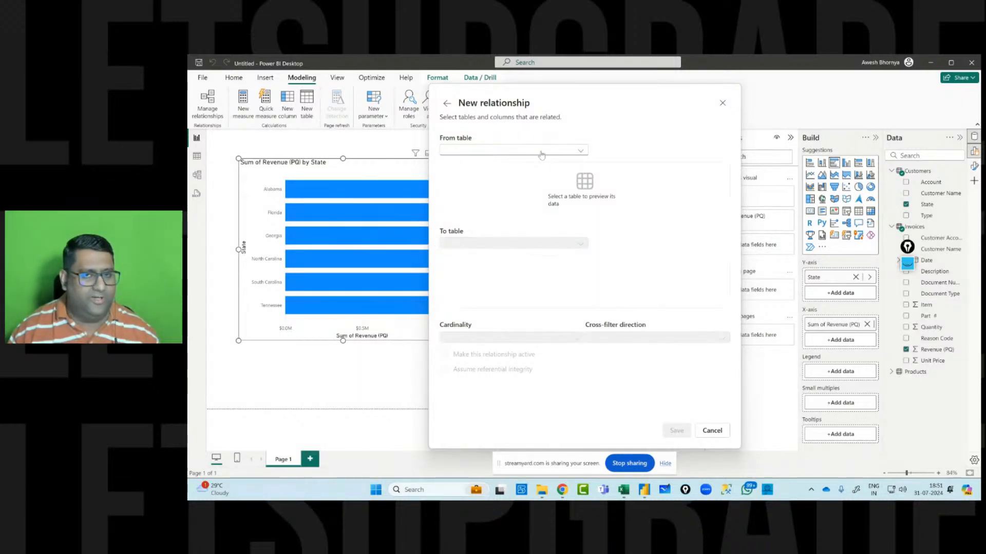
{"action": "left_click", "coordinate": [907, 264]}
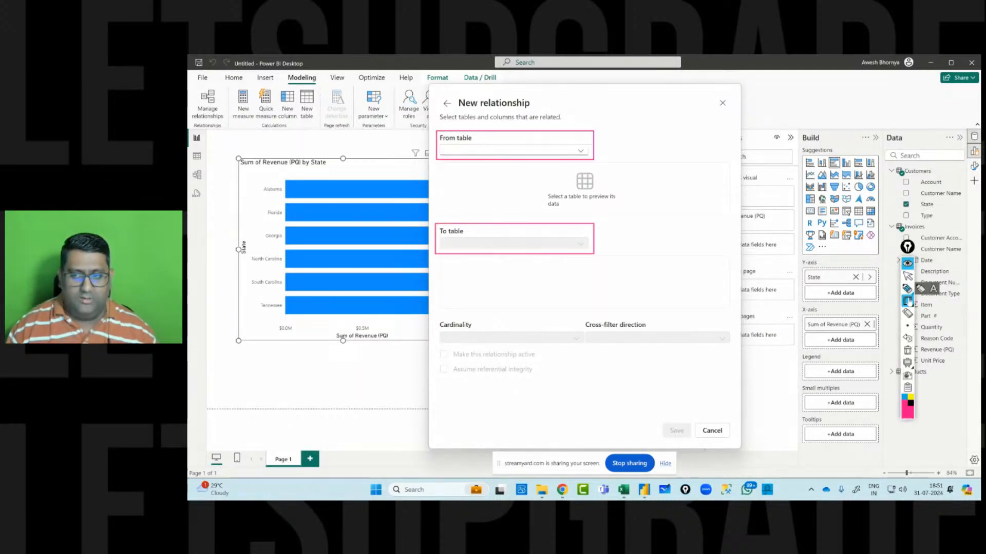
{"action": "left_click", "coordinate": [908, 351]}
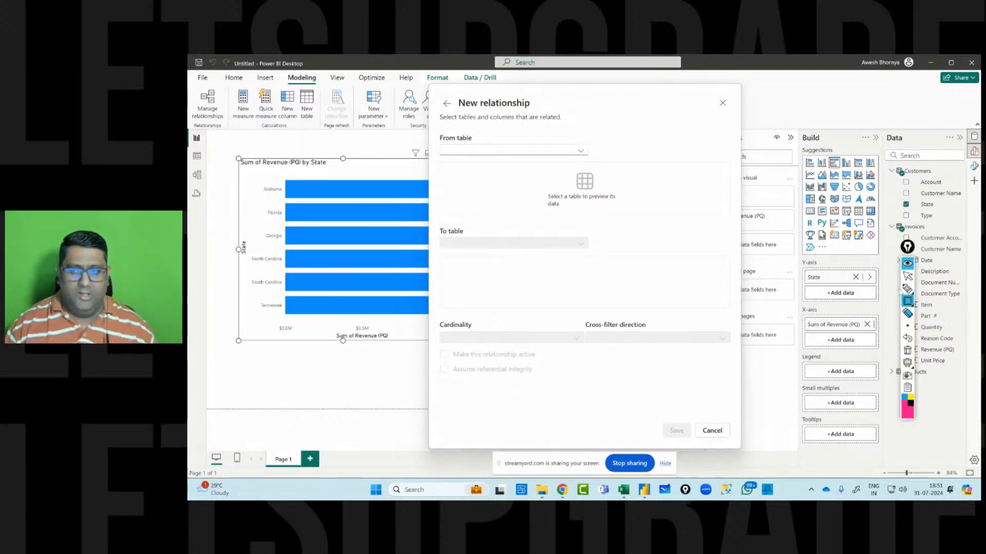
{"action": "left_click", "coordinate": [907, 276]}
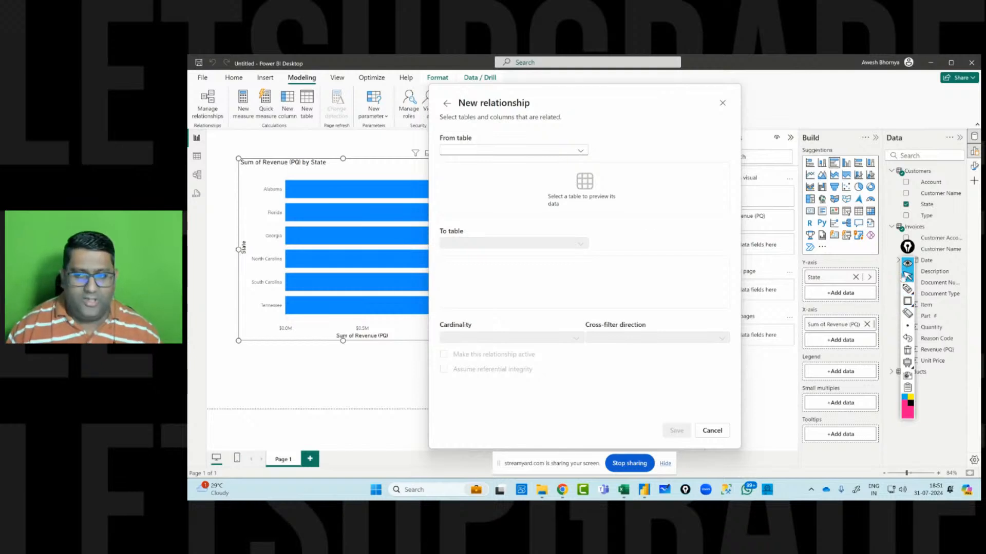
Choose Customers as the From table and Invoices as the To table for the new relationship.
{"action": "left_click", "coordinate": [503, 155]}
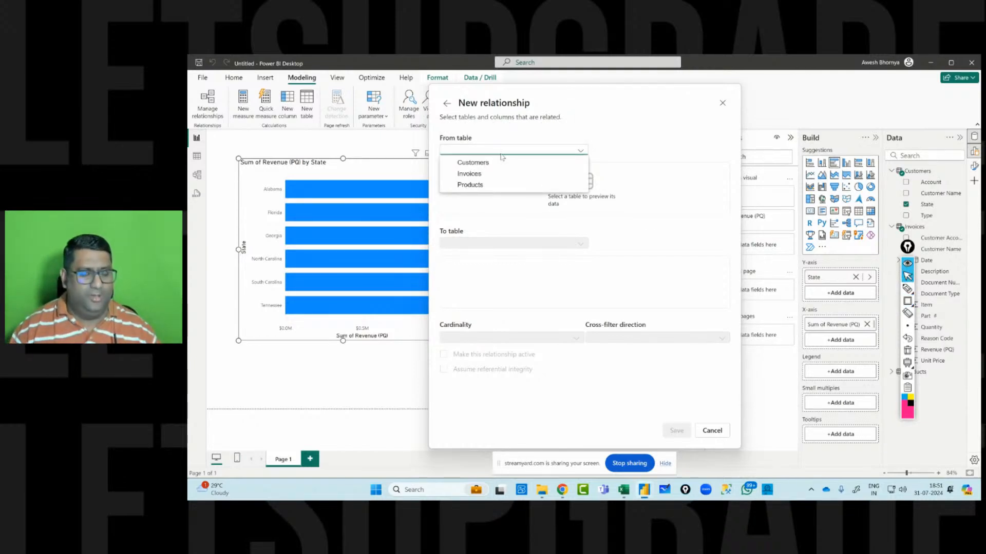
{"action": "left_click", "coordinate": [499, 249]}
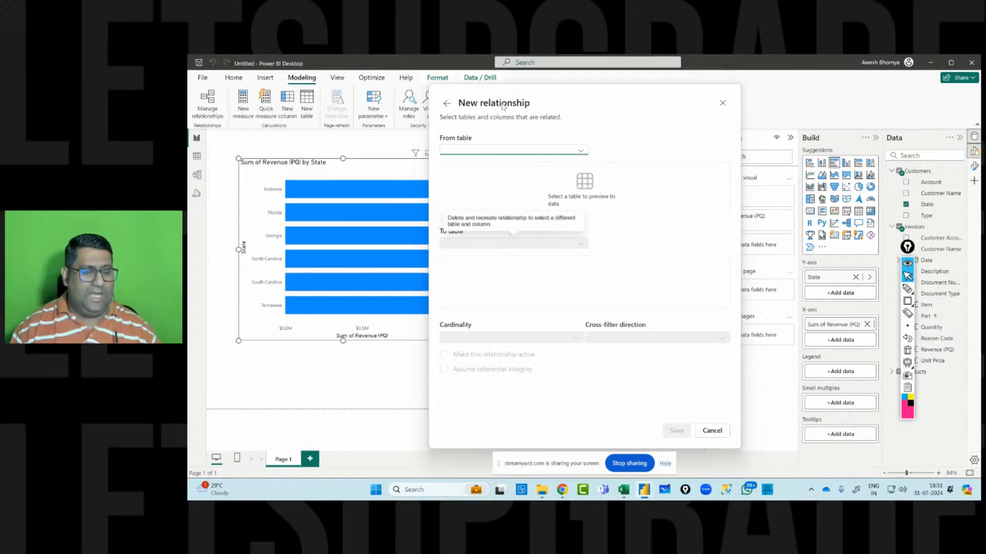
{"action": "left_click", "coordinate": [511, 151]}
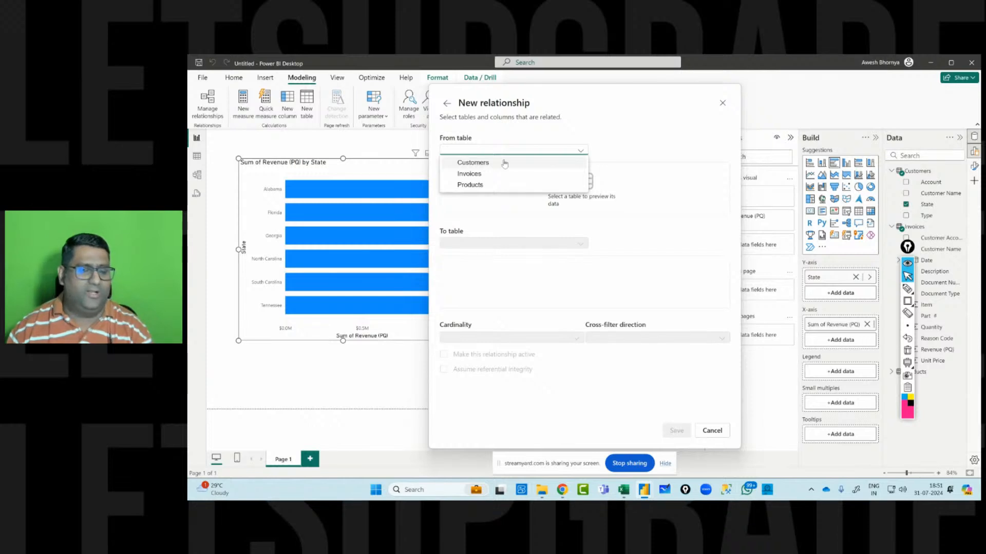
{"action": "left_click", "coordinate": [508, 163]}
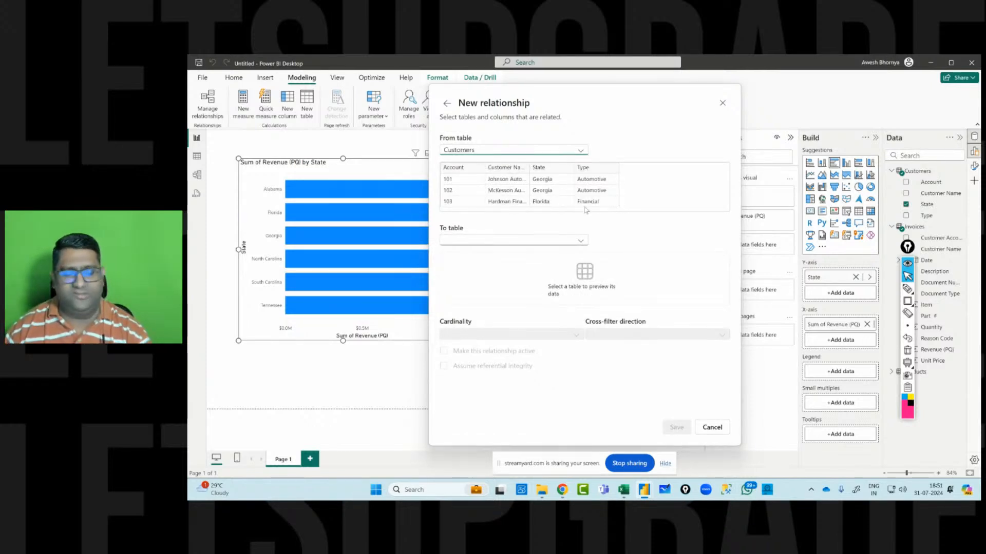
{"action": "left_click", "coordinate": [495, 241]}
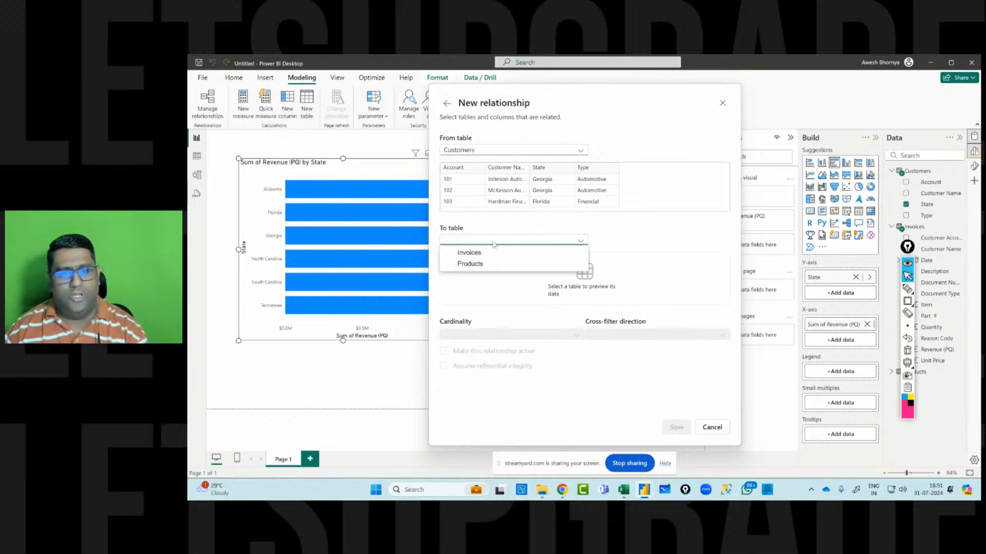
{"action": "left_click", "coordinate": [493, 252]}
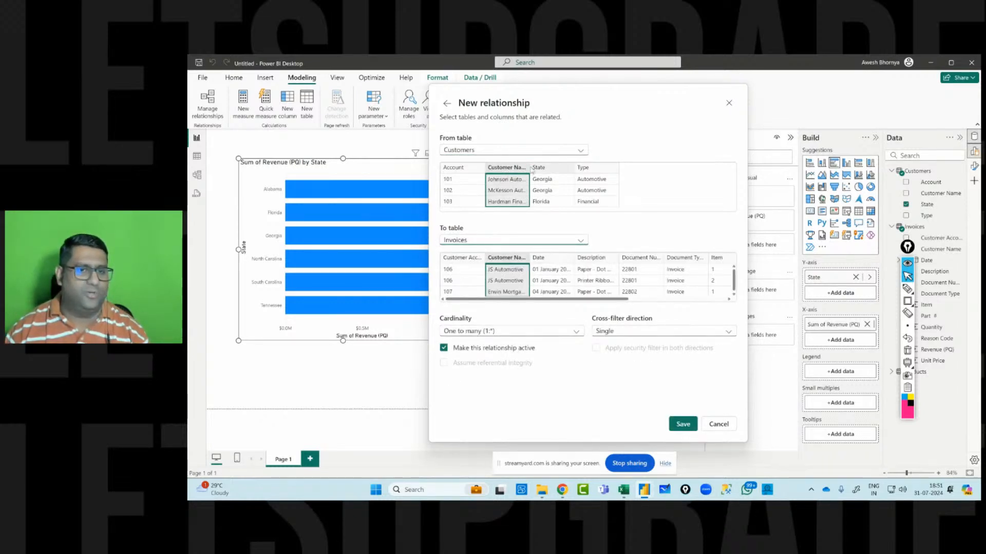
Link the tables on the Customers Account column and the Invoices Customer Account column.
{"action": "left_click_drag", "start_coordinate": [530, 168], "coordinate": [553, 168]}
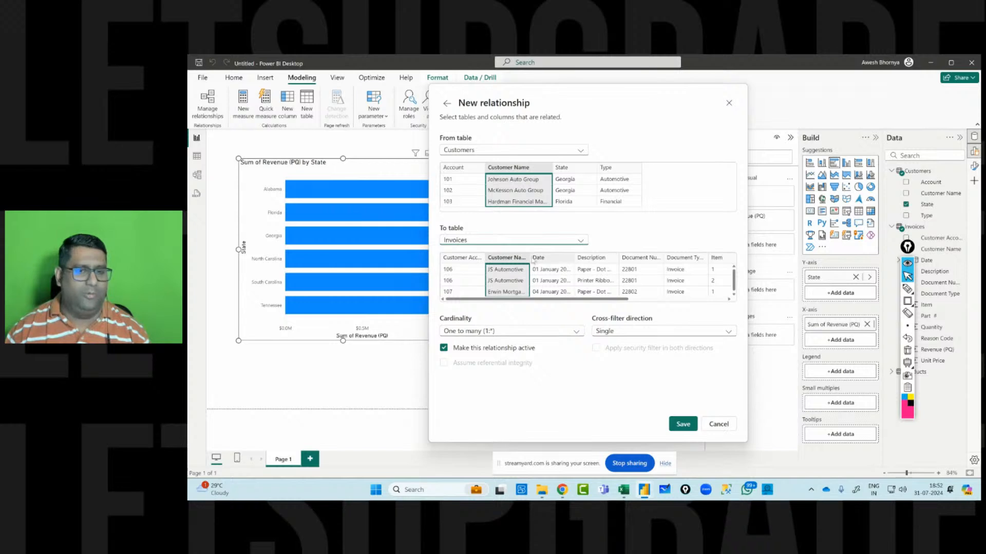
{"action": "left_click_drag", "start_coordinate": [532, 262], "coordinate": [564, 262]}
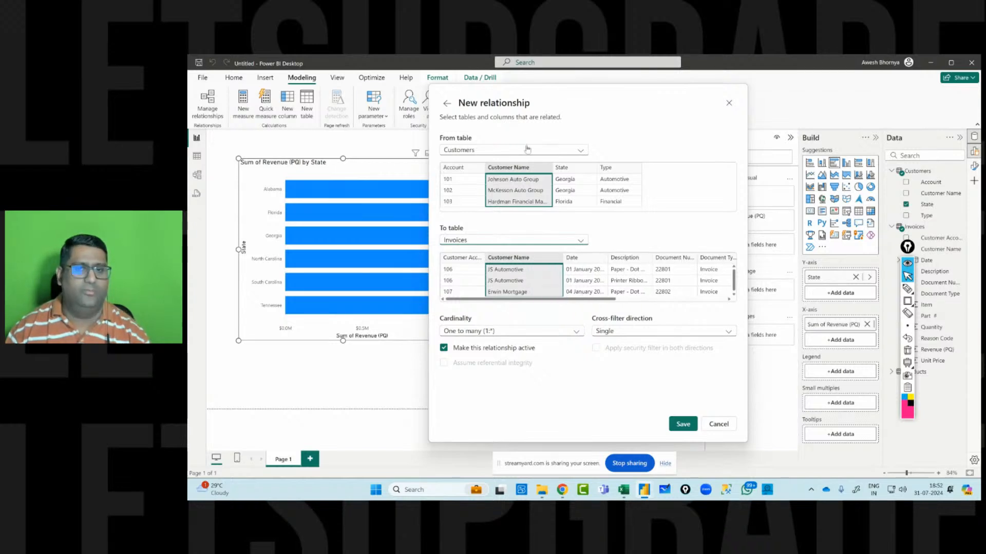
{"action": "left_click_drag", "start_coordinate": [563, 258], "coordinate": [540, 258]}
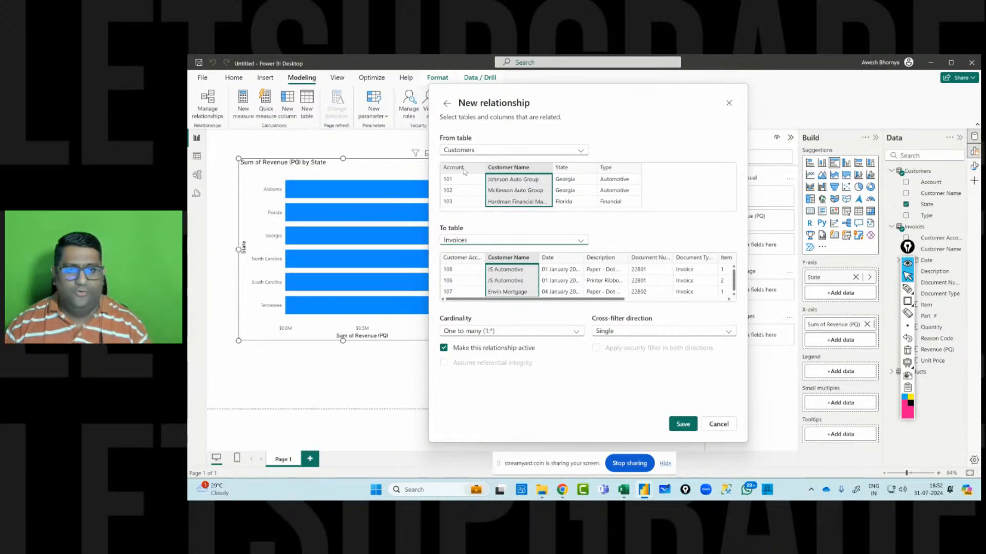
{"action": "left_click", "coordinate": [464, 171]}
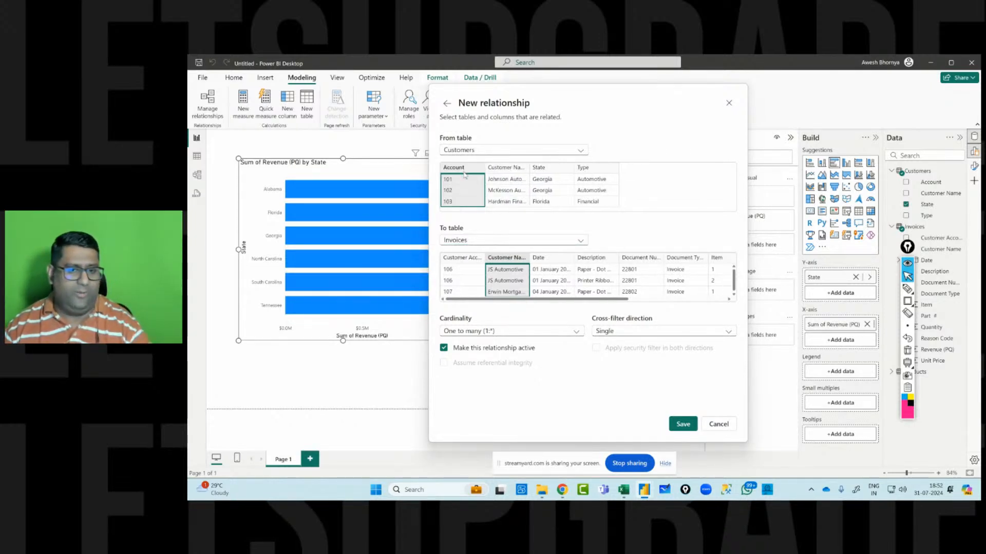
{"action": "left_click", "coordinate": [468, 260]}
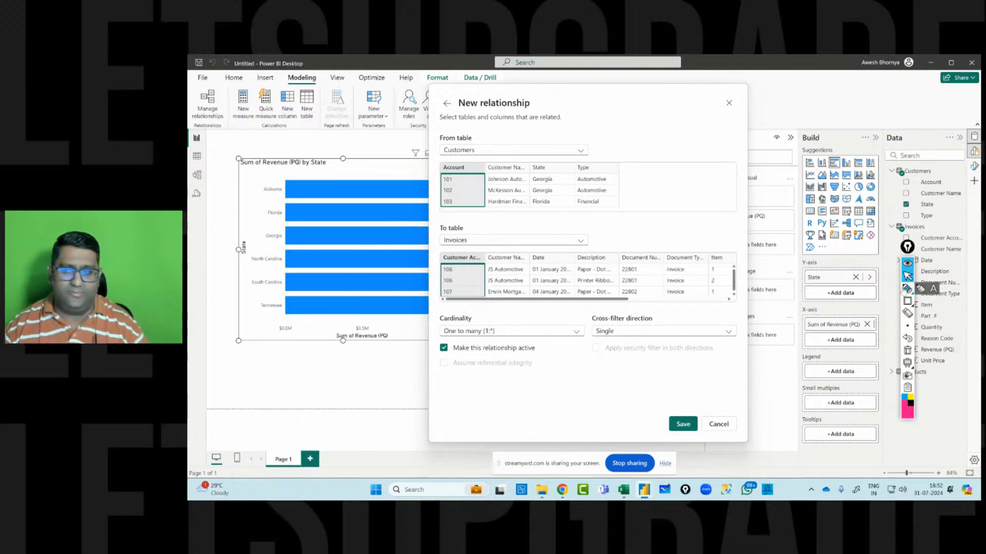
{"action": "left_click", "coordinate": [907, 302]}
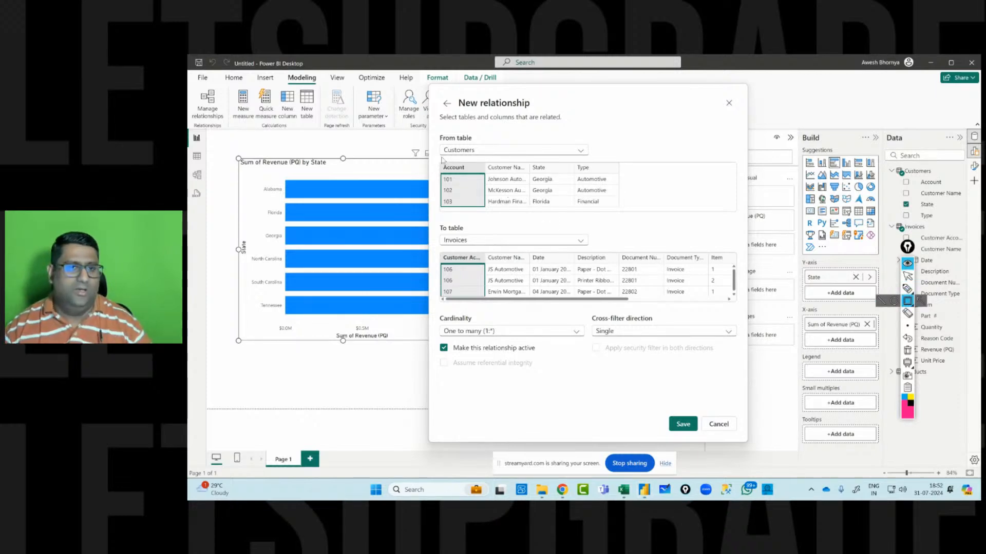
{"action": "left_click_drag", "start_coordinate": [440, 160], "coordinate": [471, 173]}
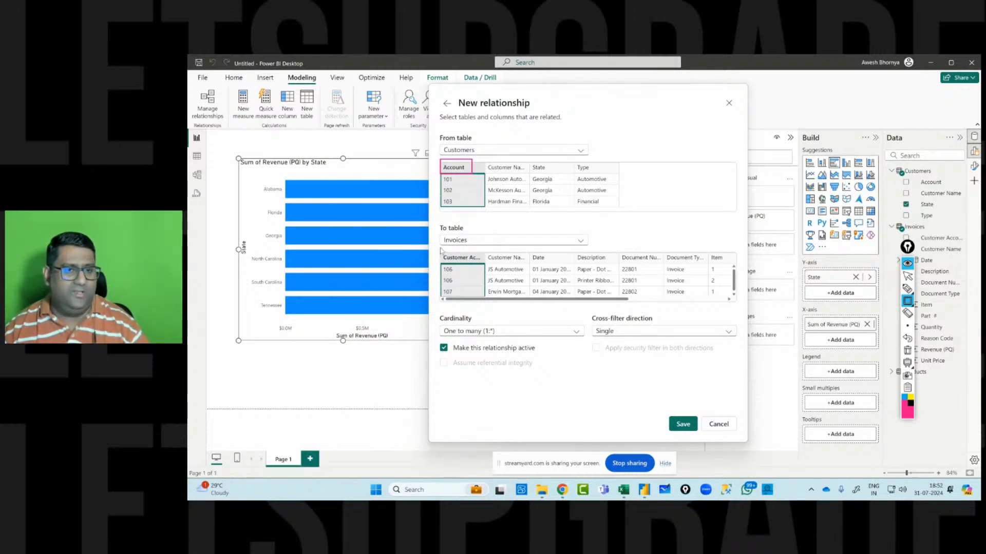
{"action": "left_click_drag", "start_coordinate": [440, 251], "coordinate": [484, 264]}
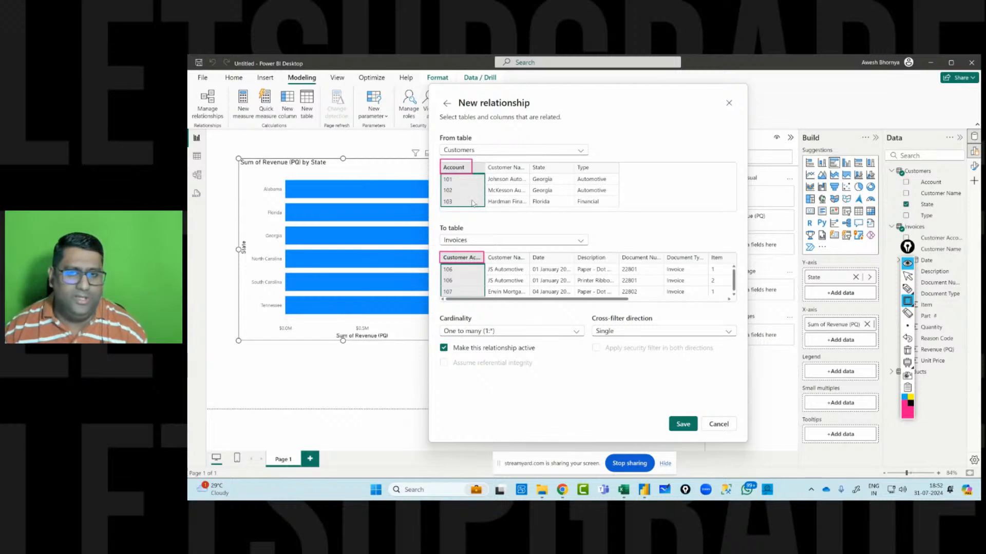
{"action": "left_click", "coordinate": [907, 351]}
{"action": "left_click", "coordinate": [907, 277]}
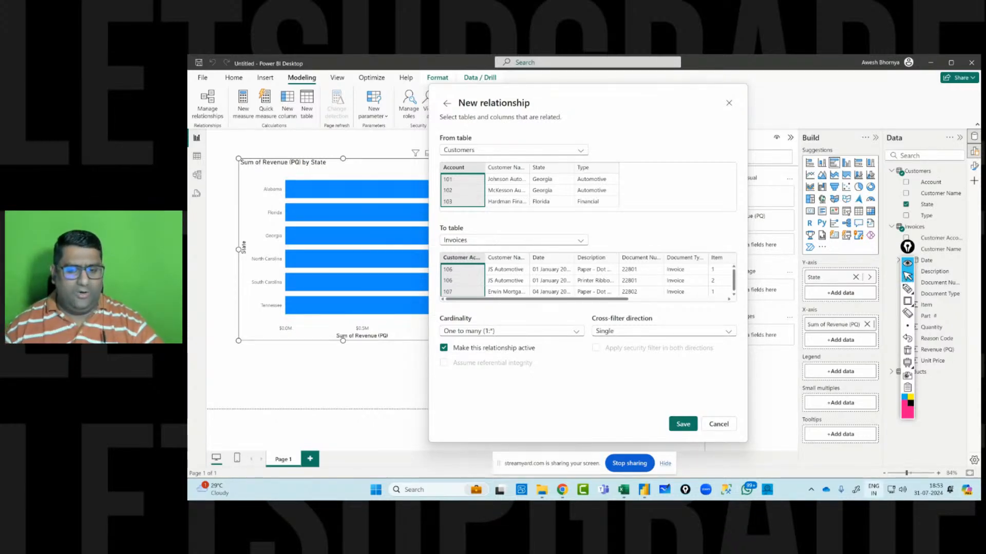
Save the one-to-many Customers–Invoices relationship and close Manage relationships.
{"action": "left_click", "coordinate": [683, 424]}
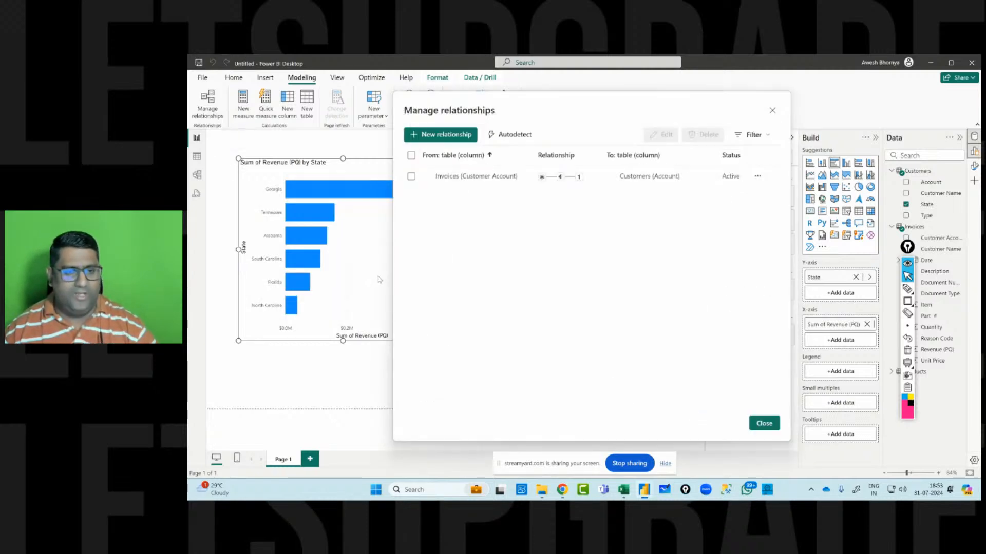
{"action": "left_click", "coordinate": [765, 424]}
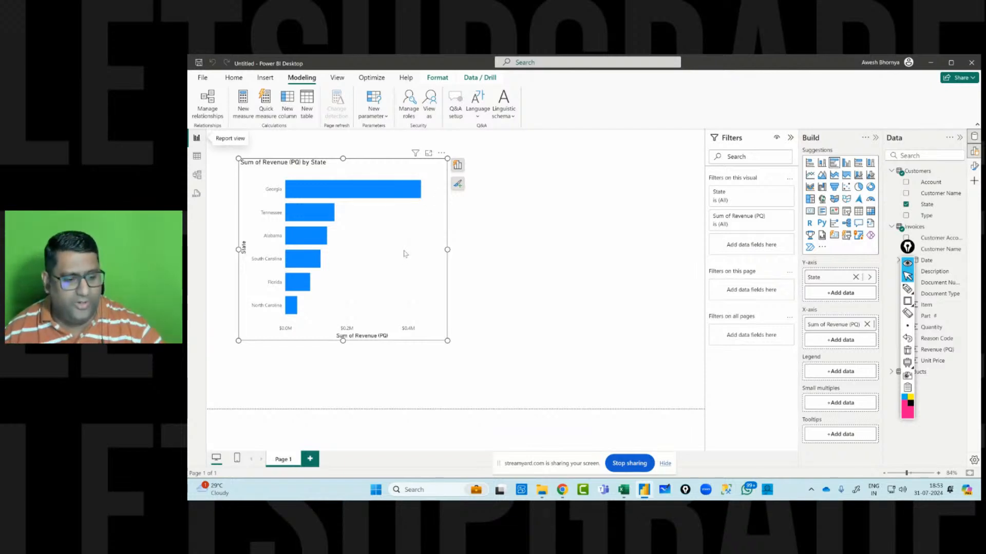
Reopen Manage relationships and open the Invoices–Customers relationship in the editor to review its settings.
{"action": "left_click", "coordinate": [210, 108]}
{"action": "mouse_move", "coordinate": [574, 179]}
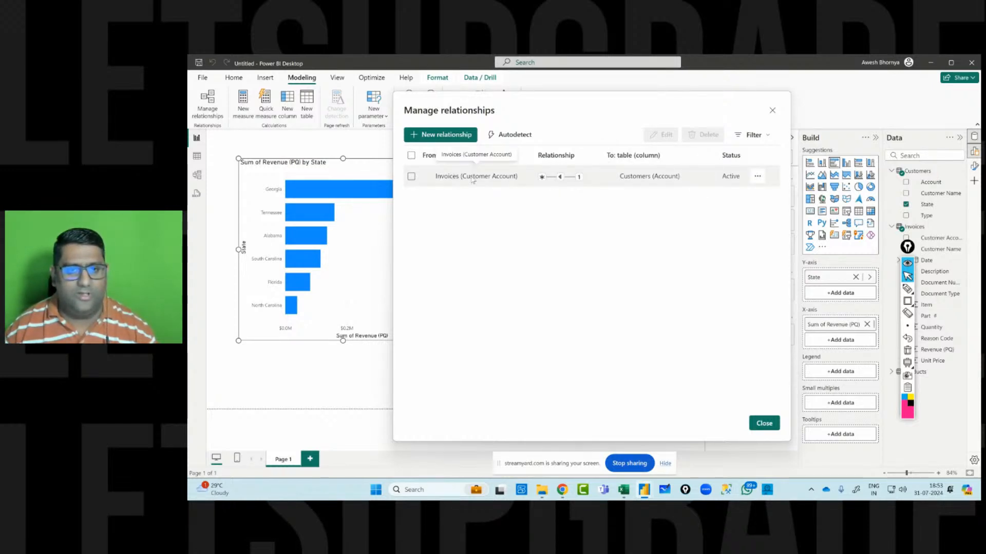
{"action": "left_click", "coordinate": [757, 176]}
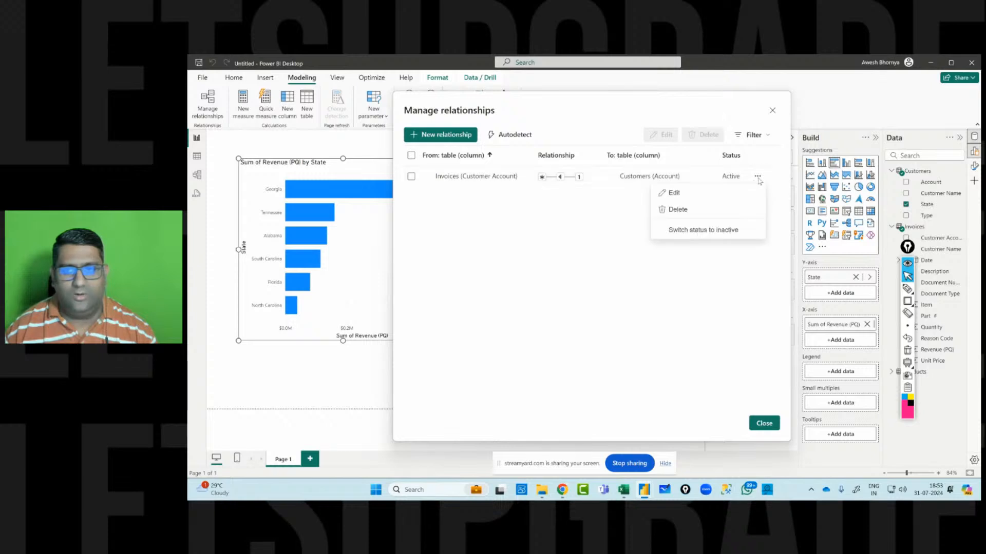
{"action": "left_click", "coordinate": [705, 199]}
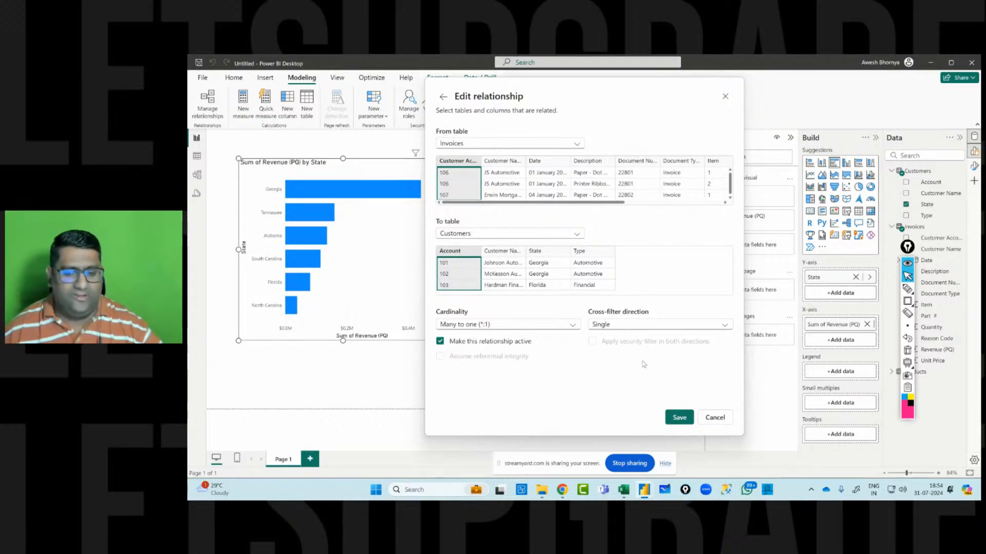
{"action": "left_click", "coordinate": [679, 418]}
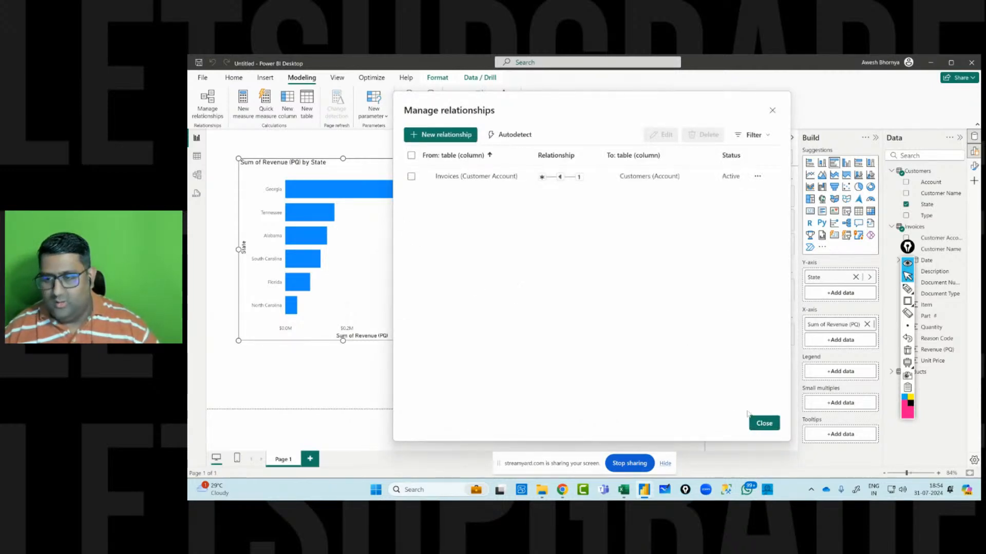
{"action": "left_click", "coordinate": [761, 423]}
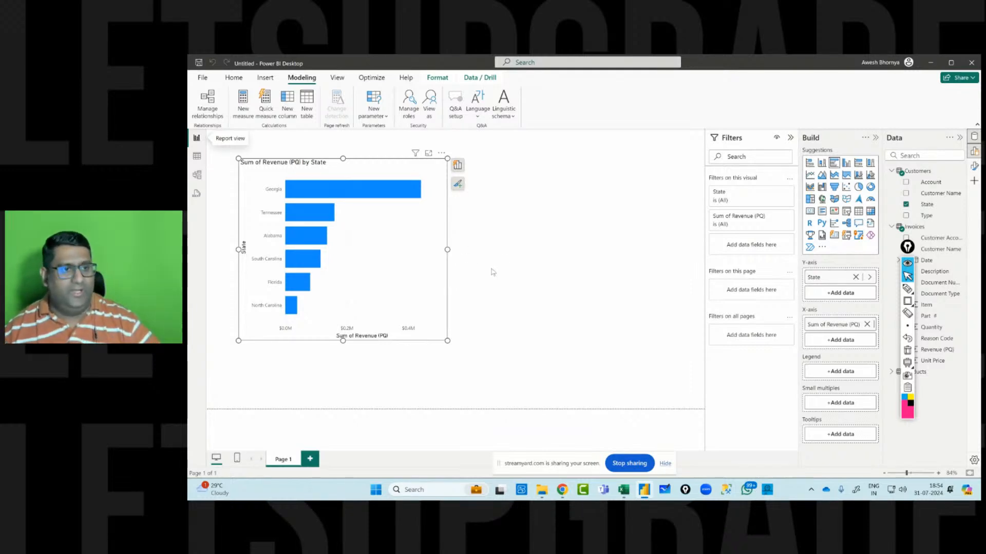
In Model view, reposition the table cards and relate Products' Part Number to Invoices' Part # as one-to-many.
{"action": "left_click", "coordinate": [196, 175]}
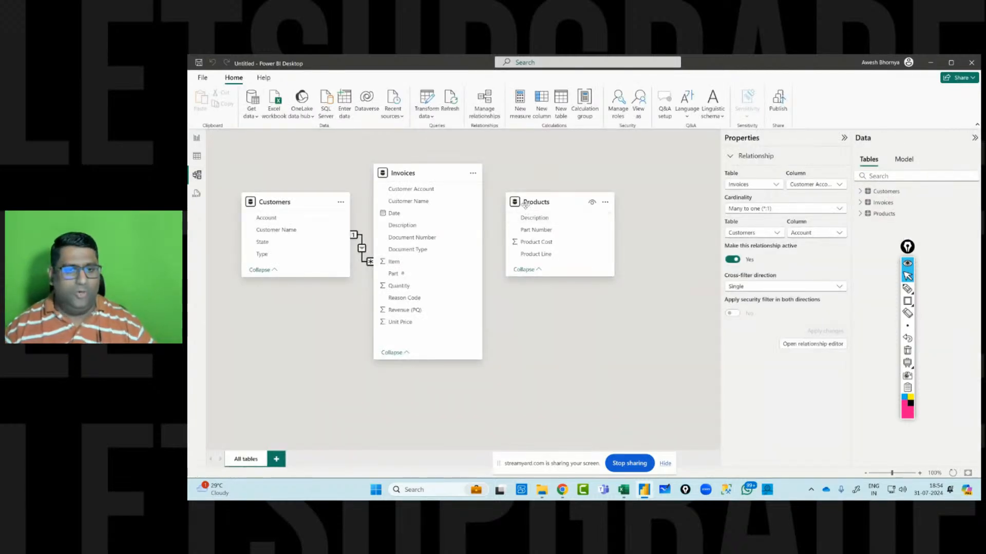
{"action": "left_click_drag", "start_coordinate": [526, 208], "coordinate": [559, 215]}
{"action": "left_click_drag", "start_coordinate": [405, 170], "coordinate": [432, 175]}
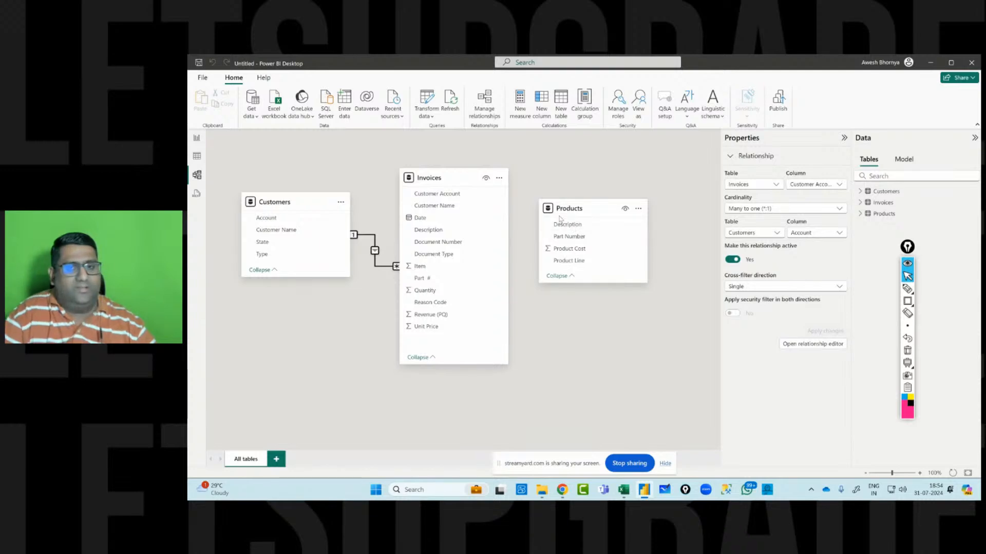
{"action": "left_click_drag", "start_coordinate": [592, 208], "coordinate": [430, 281]}
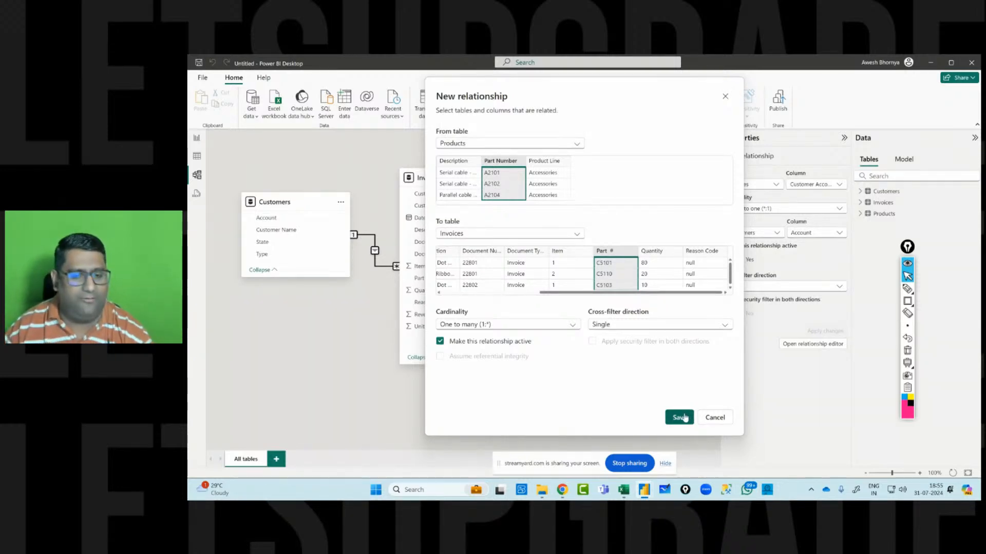
{"action": "key", "text": "Return"}
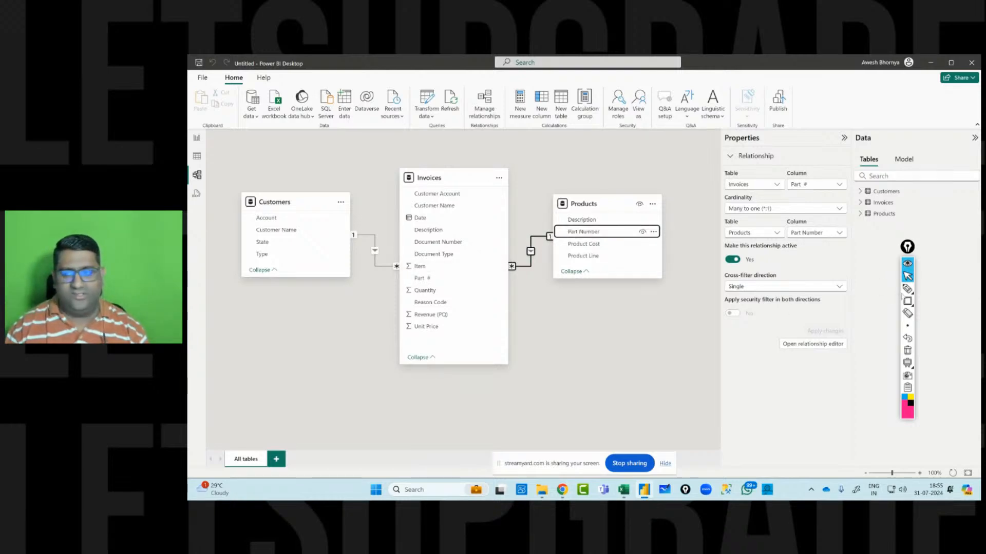
{"action": "left_click", "coordinate": [908, 289]}
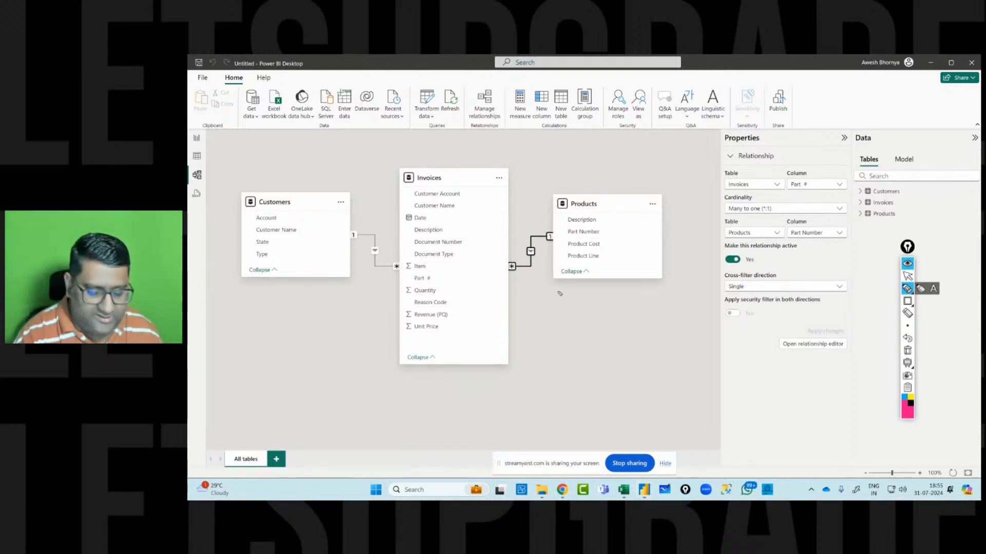
{"action": "left_click_drag", "start_coordinate": [557, 290], "coordinate": [563, 303]}
{"action": "left_click_drag", "start_coordinate": [556, 306], "coordinate": [574, 297]}
{"action": "mouse_move", "coordinate": [517, 307]}
{"action": "left_mouse_down"}
{"action": "mouse_move", "coordinate": [527, 290]}
{"action": "mouse_move", "coordinate": [534, 303]}
{"action": "left_mouse_up"}
{"action": "left_click_drag", "start_coordinate": [510, 251], "coordinate": [511, 250]}
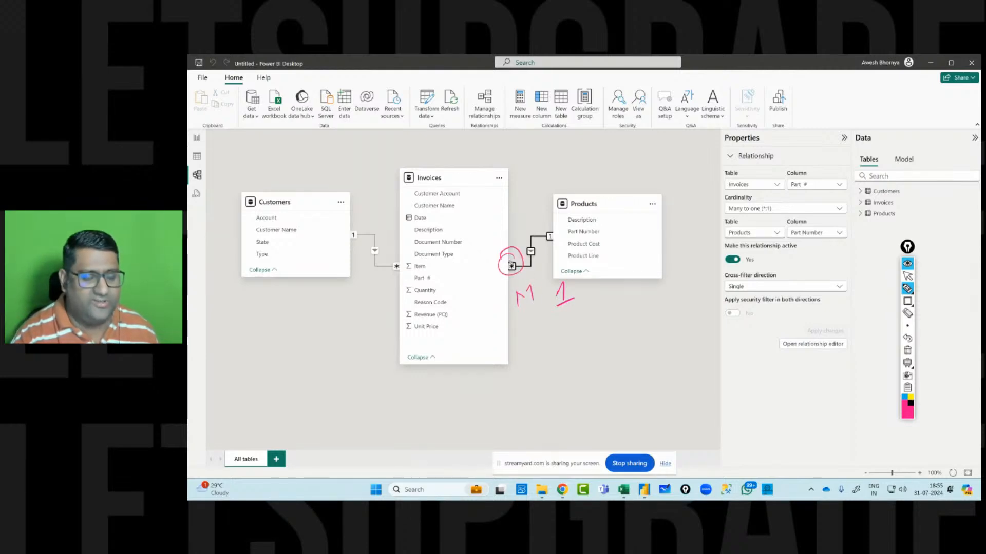
{"action": "mouse_move", "coordinate": [535, 315]}
{"action": "left_mouse_down"}
{"action": "mouse_move", "coordinate": [526, 338]}
{"action": "mouse_move", "coordinate": [551, 336]}
{"action": "left_mouse_up"}
{"action": "left_click_drag", "start_coordinate": [535, 326], "coordinate": [538, 341]}
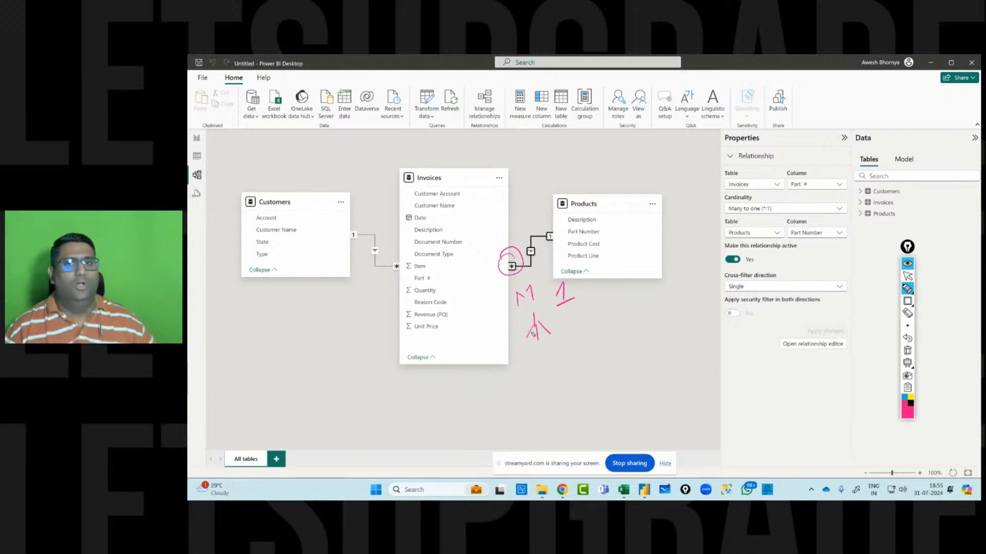
{"action": "mouse_move", "coordinate": [558, 319]}
{"action": "left_mouse_down"}
{"action": "mouse_move", "coordinate": [514, 328]}
{"action": "mouse_move", "coordinate": [535, 334]}
{"action": "left_mouse_up"}
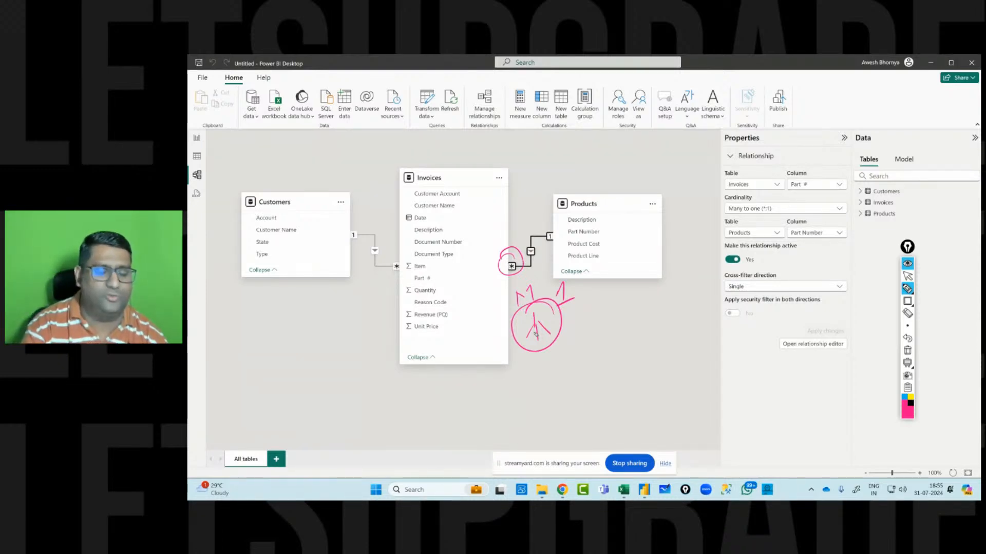
{"action": "mouse_move", "coordinate": [544, 222]}
{"action": "left_mouse_down"}
{"action": "mouse_move", "coordinate": [542, 244]}
{"action": "mouse_move", "coordinate": [634, 218]}
{"action": "left_mouse_up"}
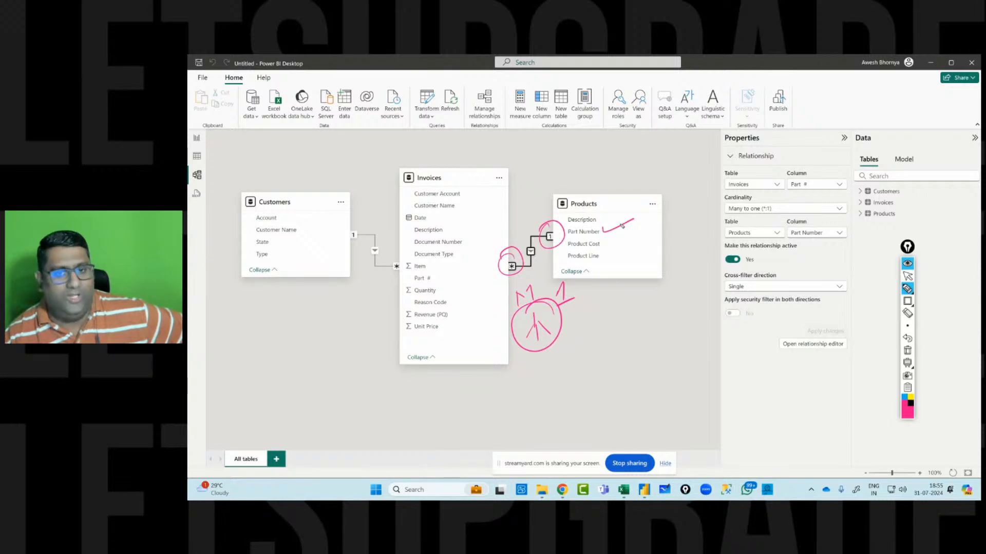
{"action": "mouse_move", "coordinate": [598, 188]}
{"action": "left_mouse_down"}
{"action": "mouse_move", "coordinate": [559, 202]}
{"action": "mouse_move", "coordinate": [579, 220]}
{"action": "left_mouse_up"}
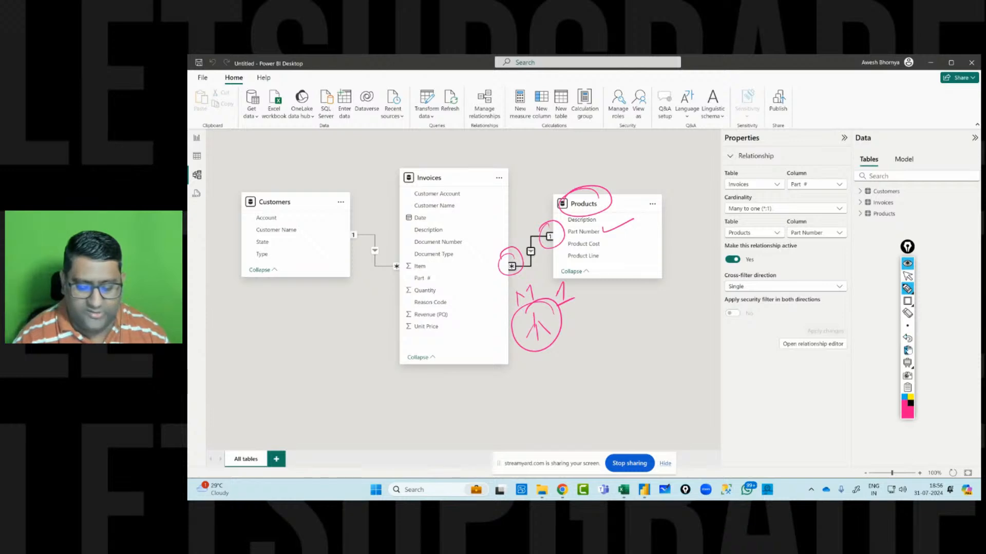
{"action": "left_click", "coordinate": [907, 350]}
{"action": "left_click", "coordinate": [907, 276]}
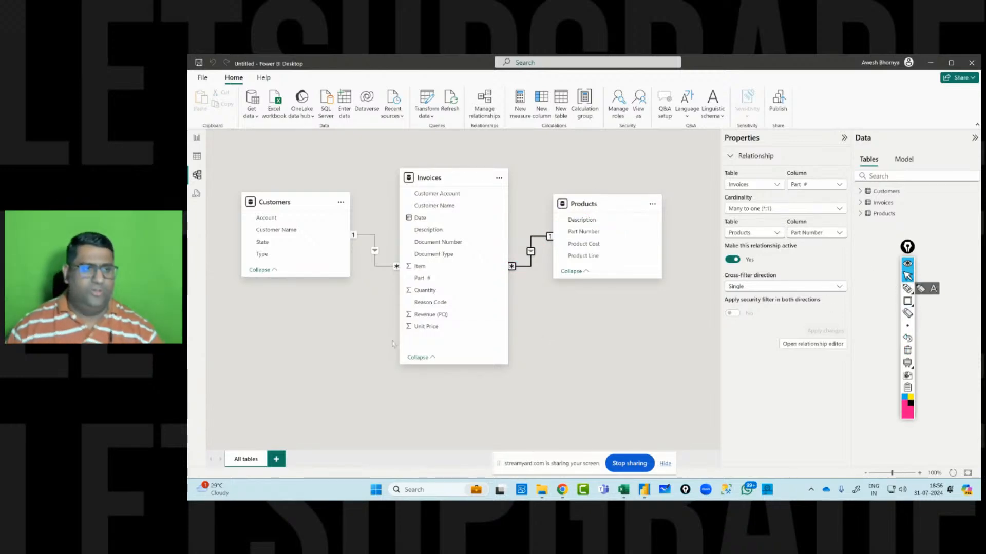
Create a hierarchy from the Products table's Product Line column.
{"action": "left_click", "coordinate": [198, 139]}
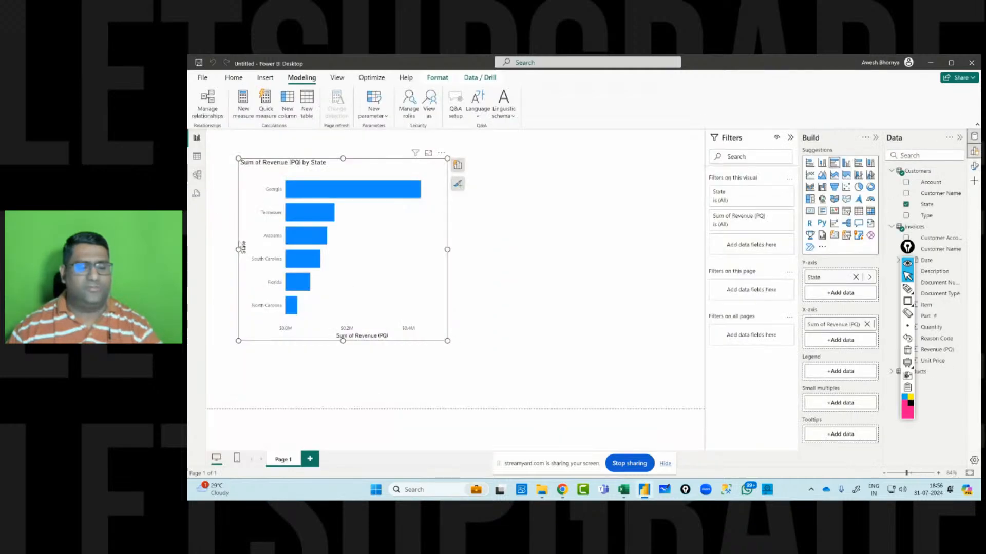
{"action": "left_click", "coordinate": [196, 175]}
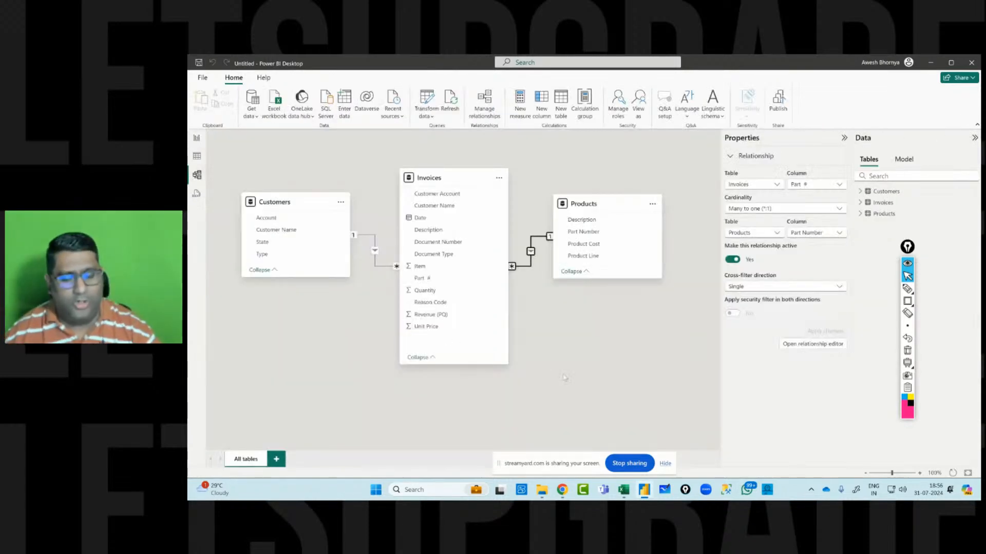
{"action": "left_click", "coordinate": [860, 191]}
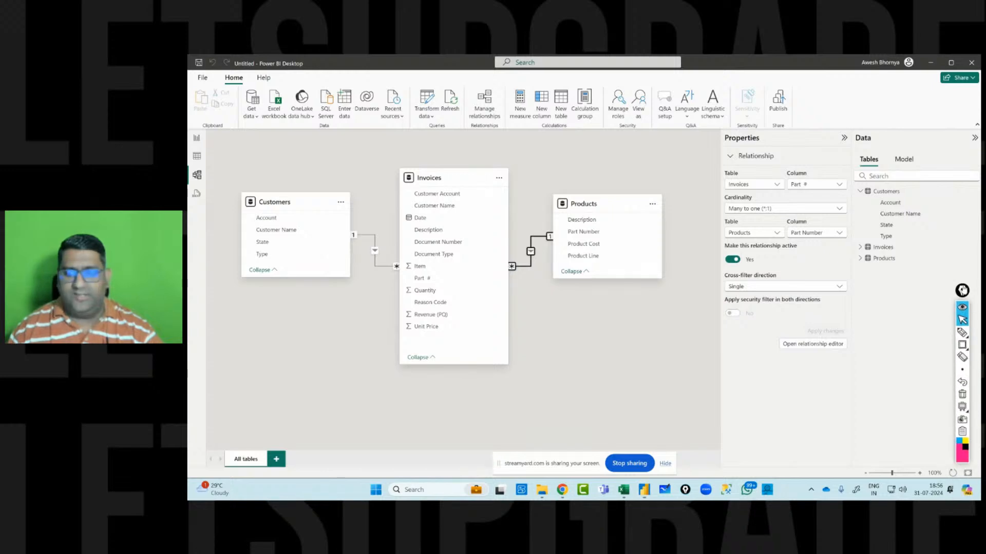
{"action": "left_click", "coordinate": [860, 247]}
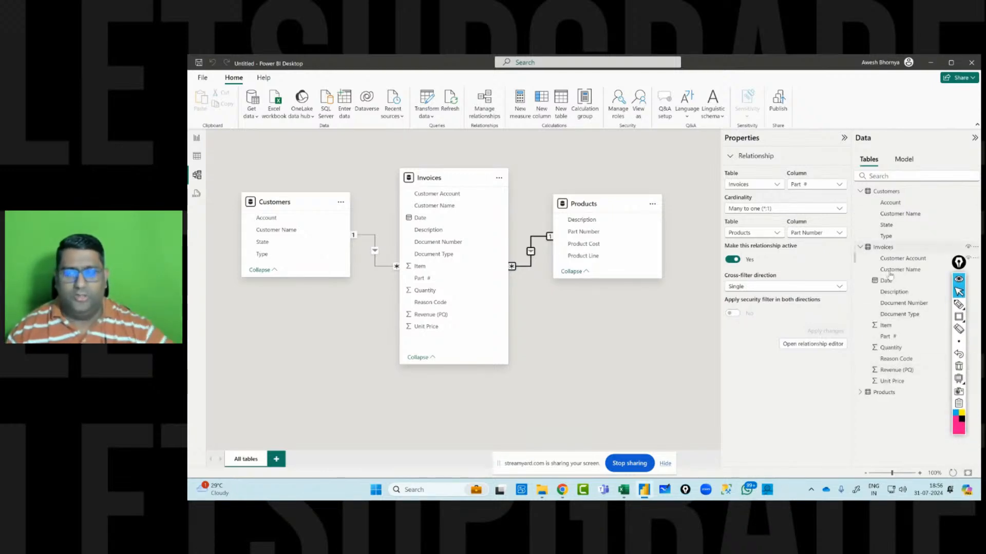
{"action": "left_click", "coordinate": [861, 393]}
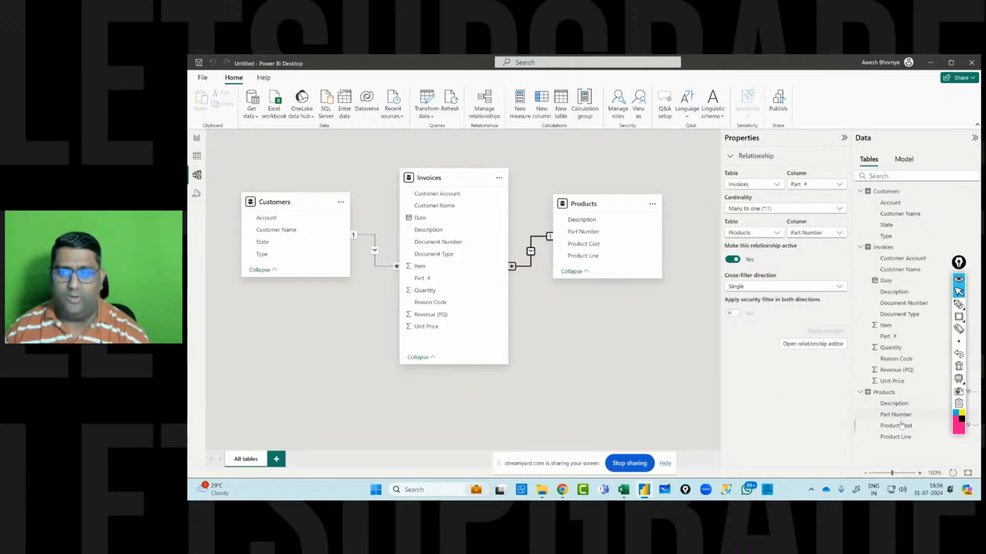
{"action": "left_click", "coordinate": [899, 437]}
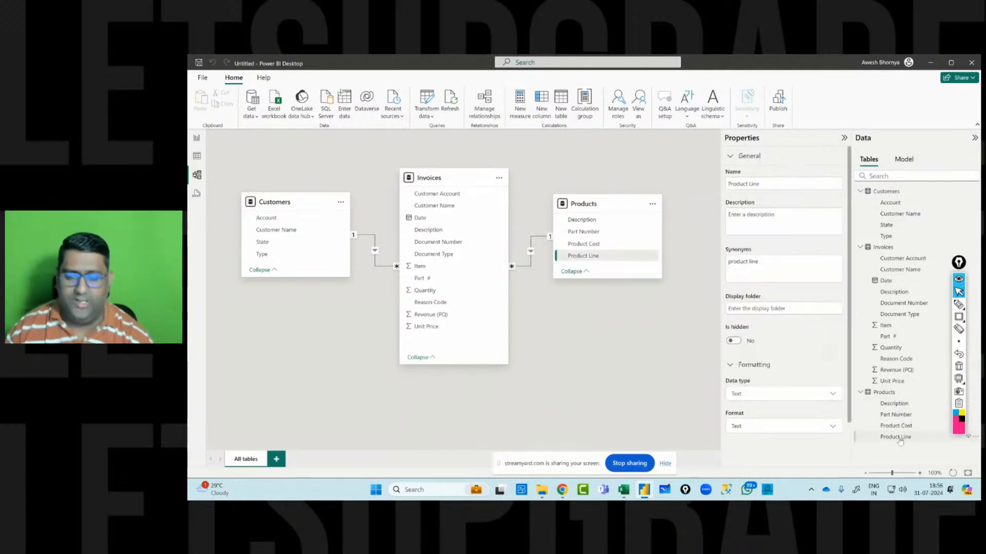
{"action": "right_click", "coordinate": [898, 437]}
{"action": "left_click", "coordinate": [845, 329]}
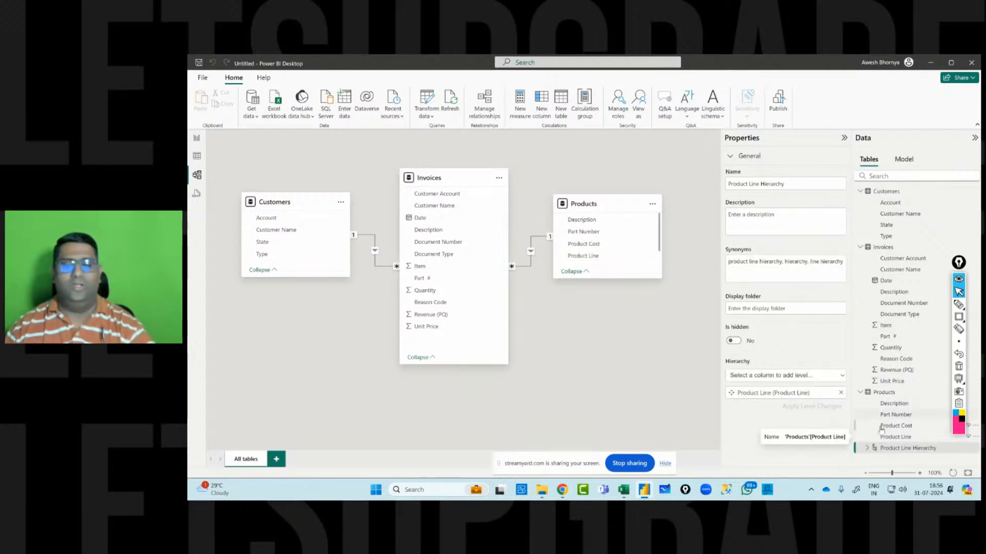
Rename the new hierarchy to Product and add Description as its next level below Product Line.
{"action": "left_click_drag", "start_coordinate": [784, 184], "coordinate": [723, 186]}
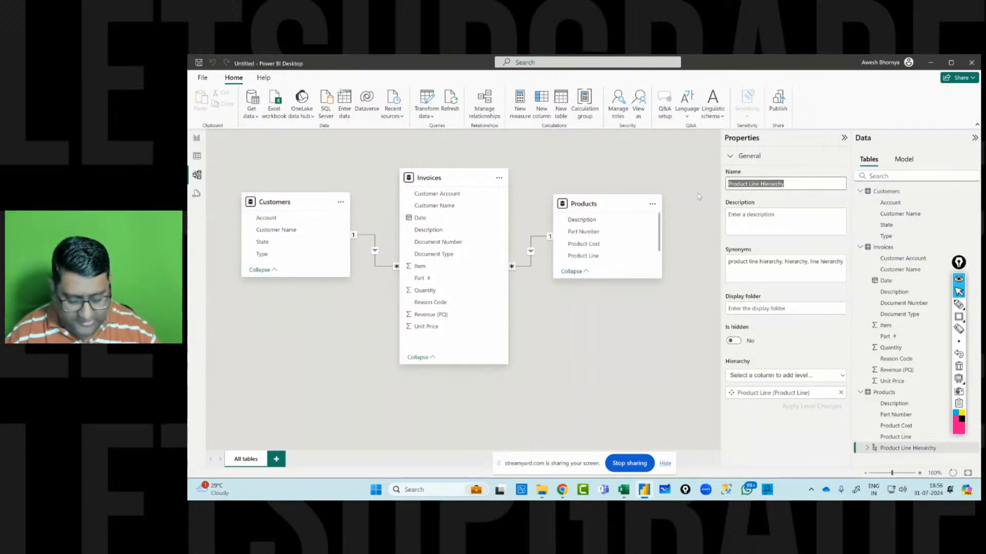
{"action": "type", "text": "P"}
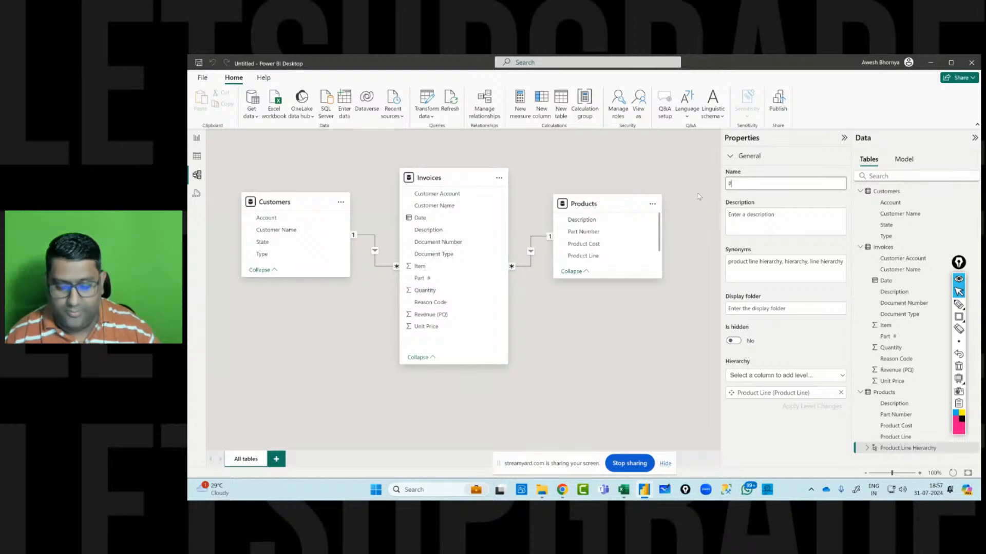
{"action": "type", "text": "rocuts"}
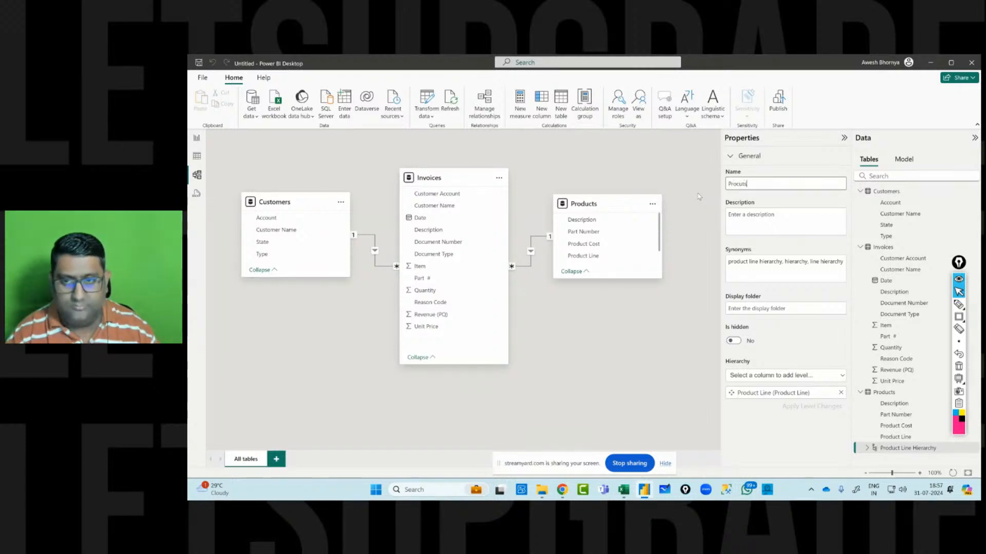
{"action": "key", "text": "BackSpace"}
{"action": "key", "text": "BackSpace"}
{"action": "key", "text": "BackSpace"}
{"action": "key", "text": "BackSpace"}
{"action": "type", "text": "duct"}
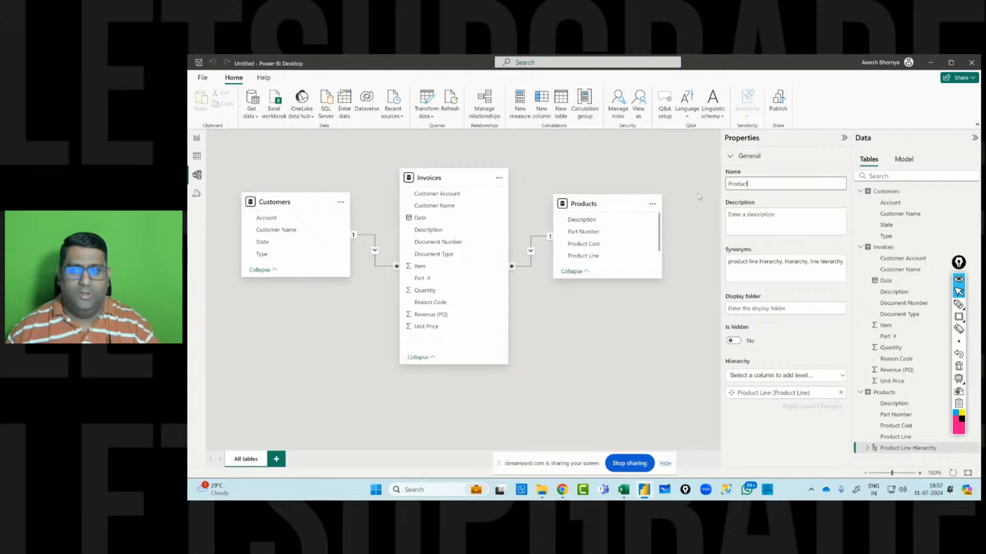
{"action": "key", "text": "Return"}
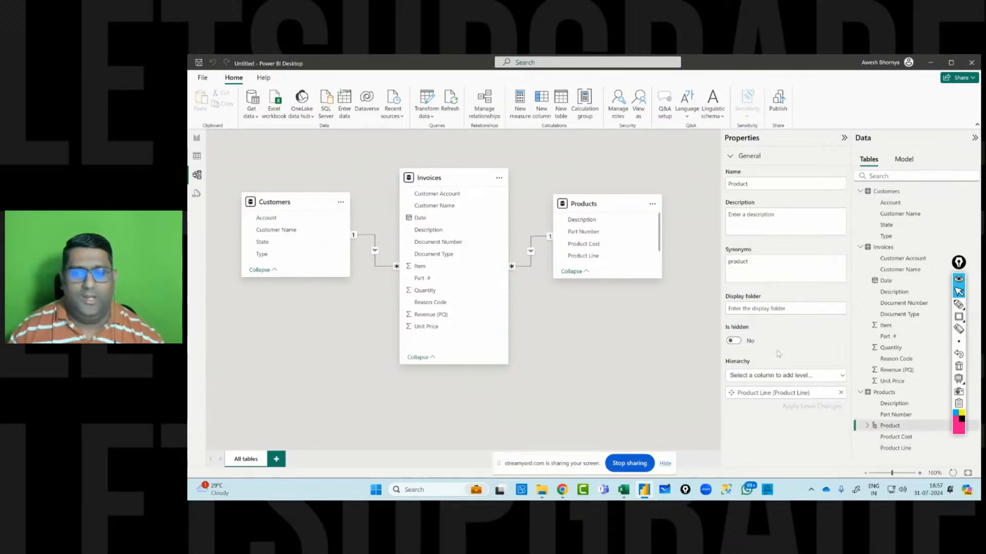
{"action": "left_click", "coordinate": [760, 376]}
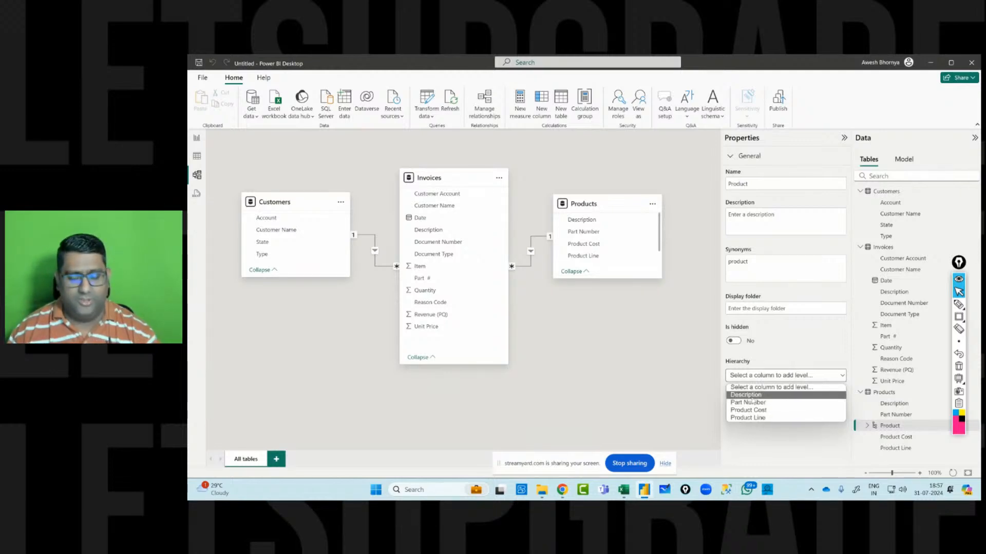
{"action": "left_click", "coordinate": [751, 397]}
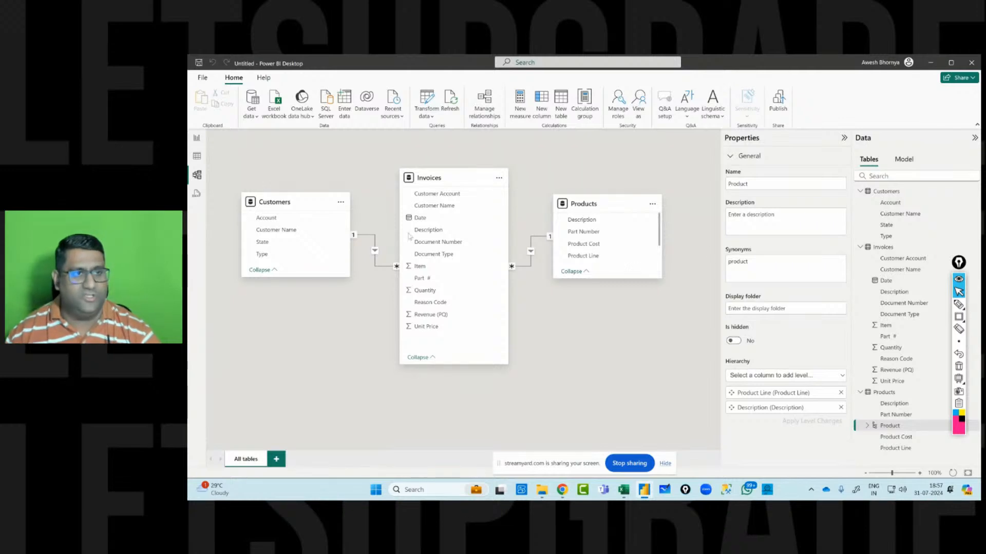
In Report view, build a bar chart of Revenue (PQ) by the Product hierarchy and place it beside the State chart, enlarged.
{"action": "left_click", "coordinate": [196, 138]}
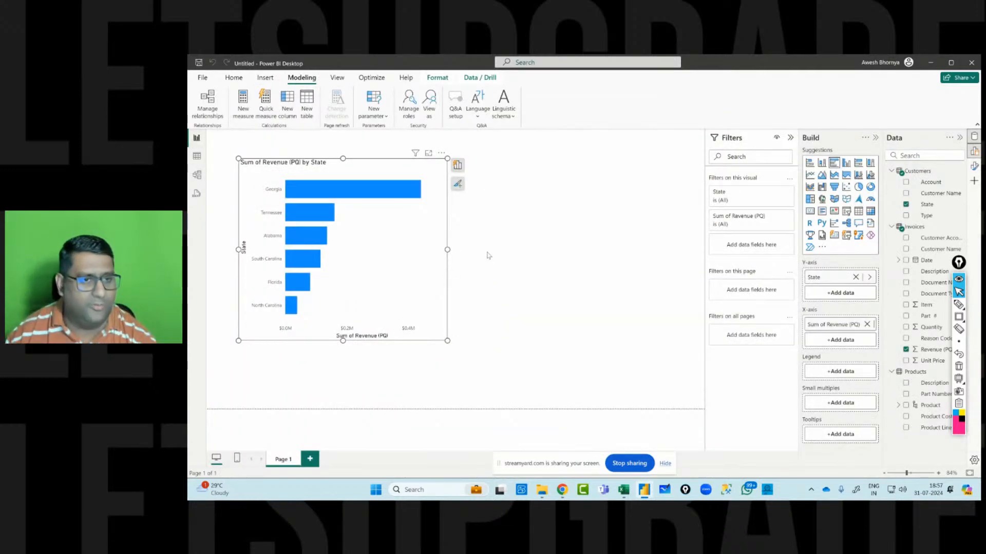
{"action": "left_click", "coordinate": [500, 240]}
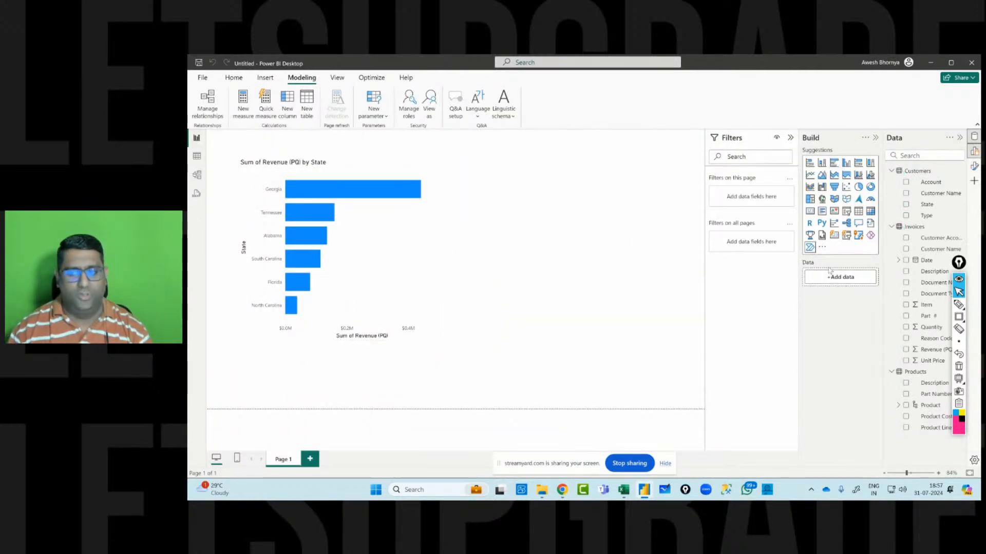
{"action": "left_click", "coordinate": [906, 350]}
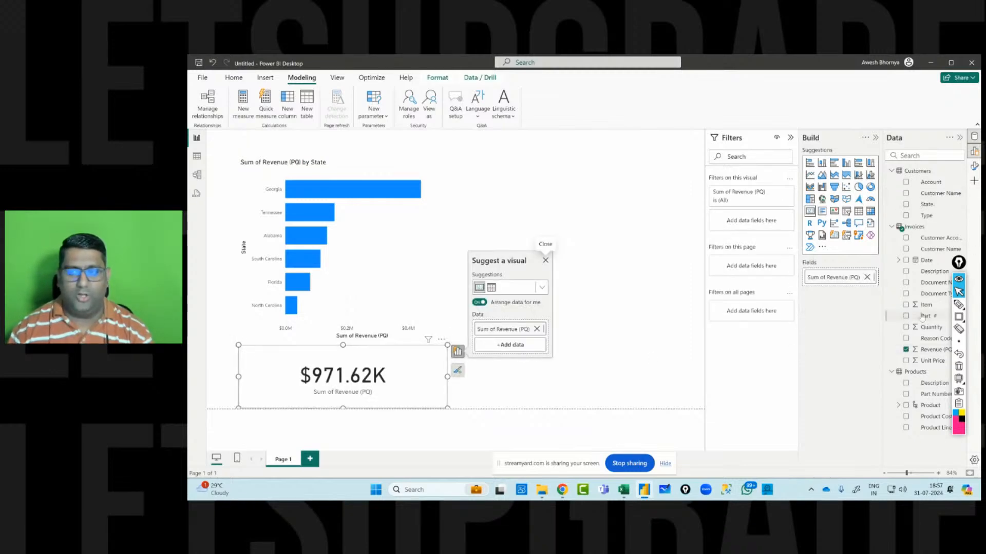
{"action": "left_click", "coordinate": [905, 405]}
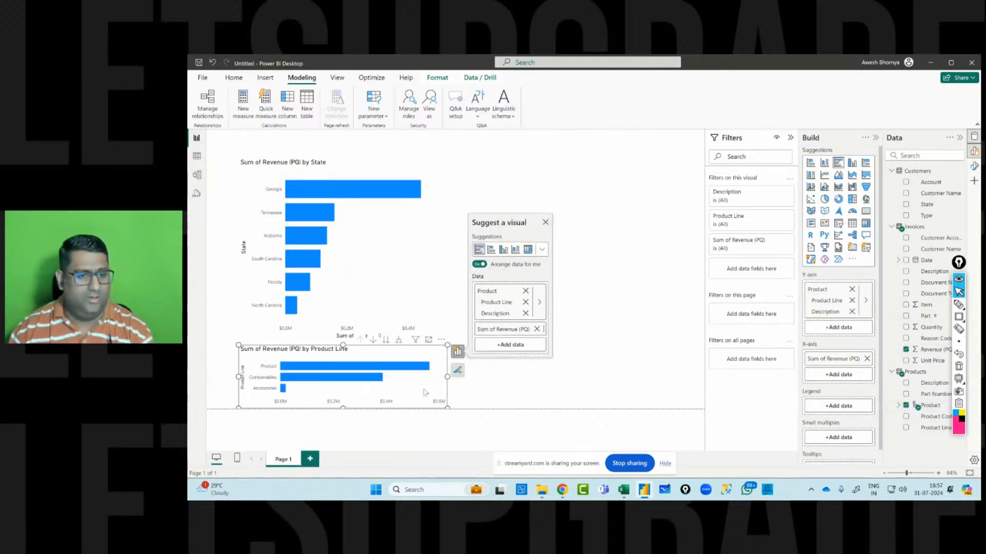
{"action": "left_click_drag", "start_coordinate": [351, 356], "coordinate": [562, 172]}
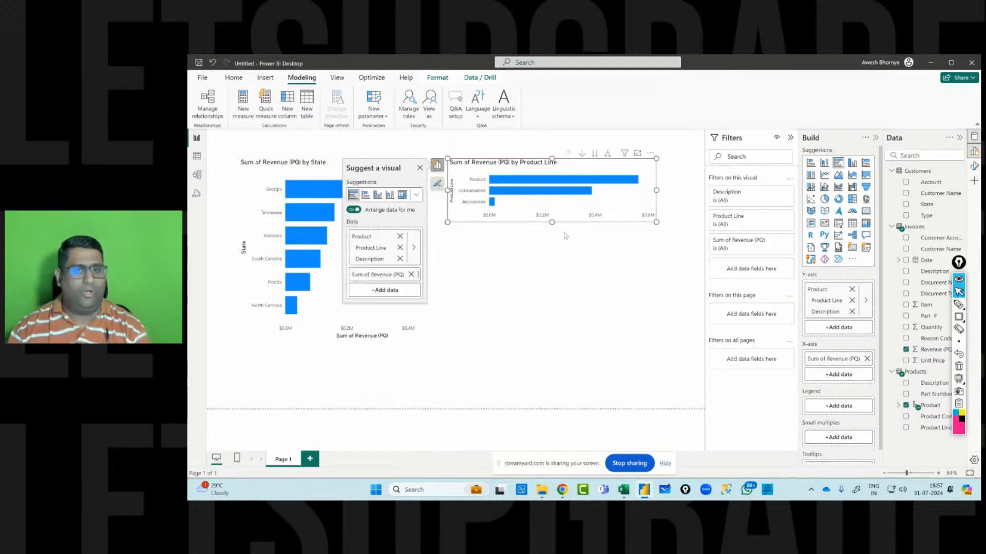
{"action": "left_click_drag", "start_coordinate": [557, 223], "coordinate": [561, 340]}
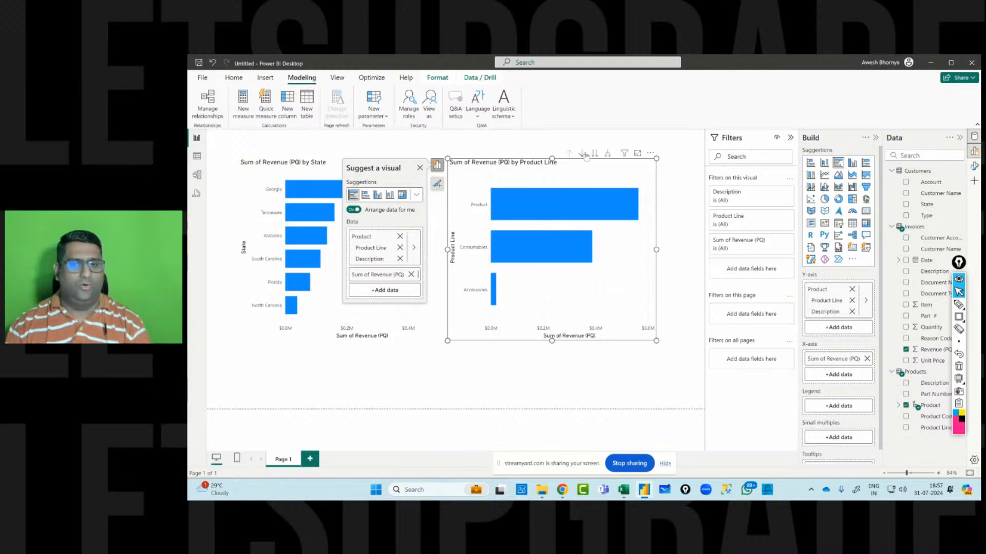
Explore the Product chart's drill-down levels and return to the Product Line level.
{"action": "left_click", "coordinate": [582, 153]}
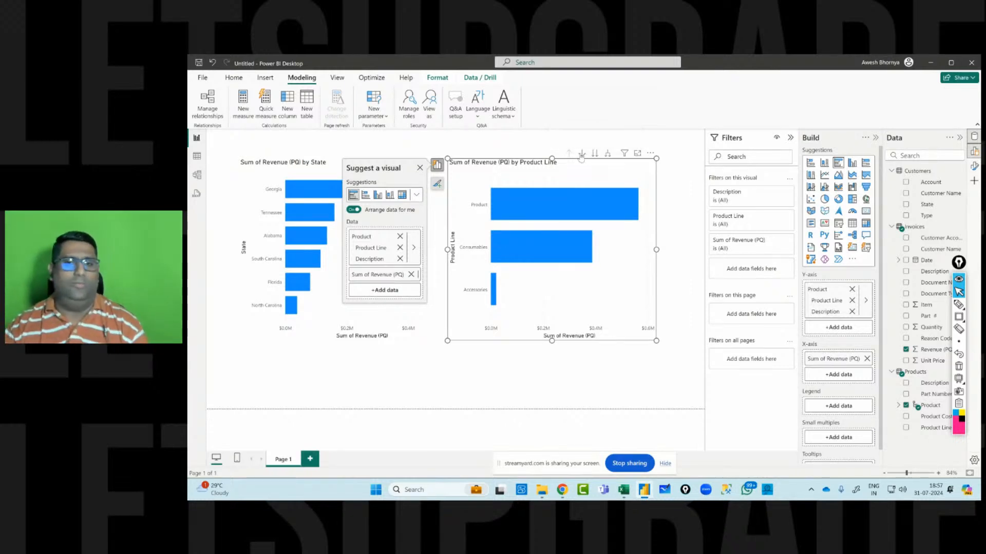
{"action": "left_click", "coordinate": [559, 213]}
{"action": "left_click", "coordinate": [569, 153]}
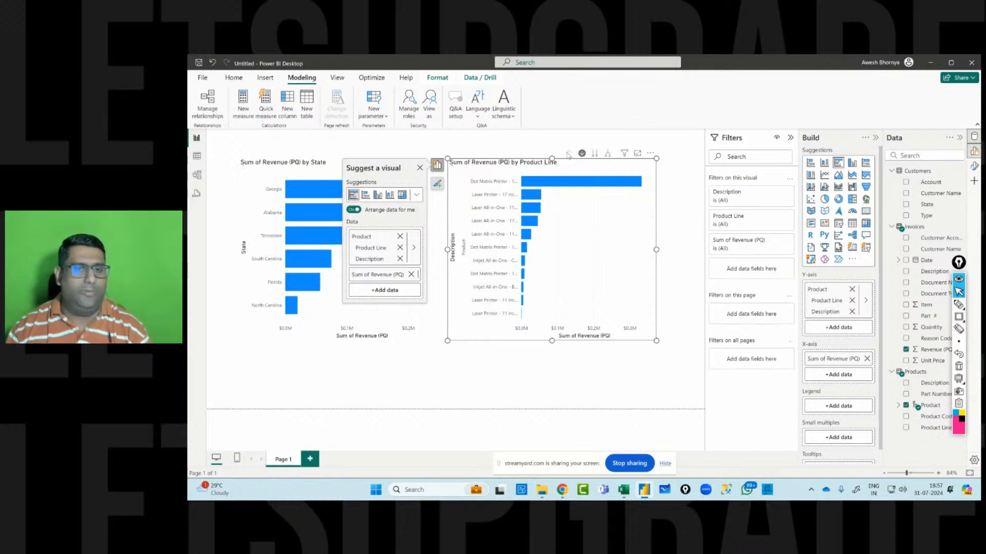
{"action": "left_click", "coordinate": [596, 153]}
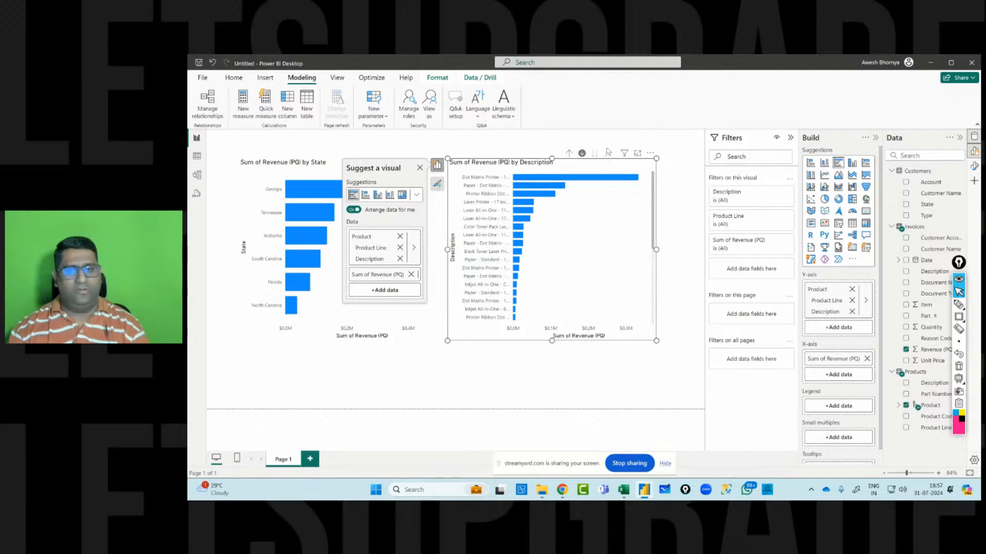
{"action": "mouse_move", "coordinate": [624, 154]}
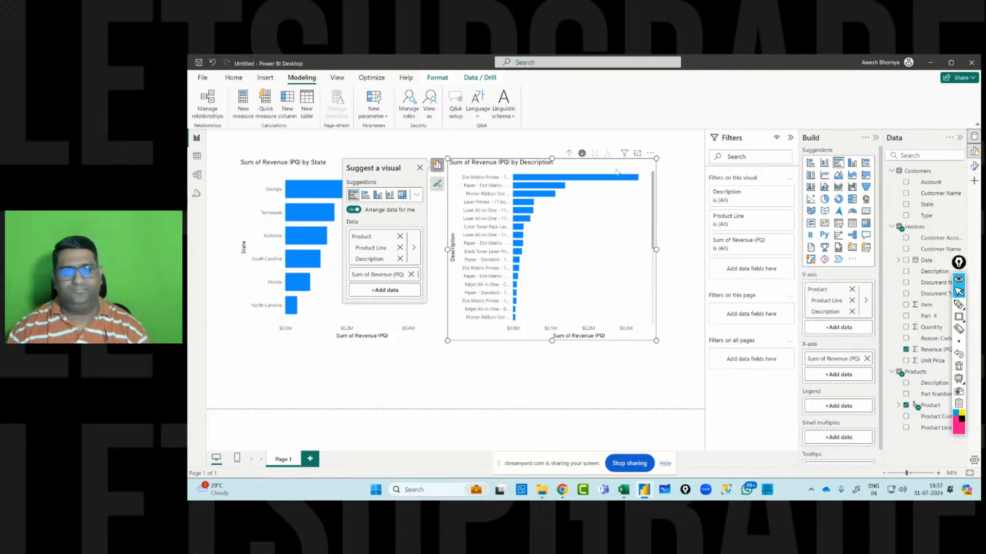
{"action": "left_click", "coordinate": [569, 153]}
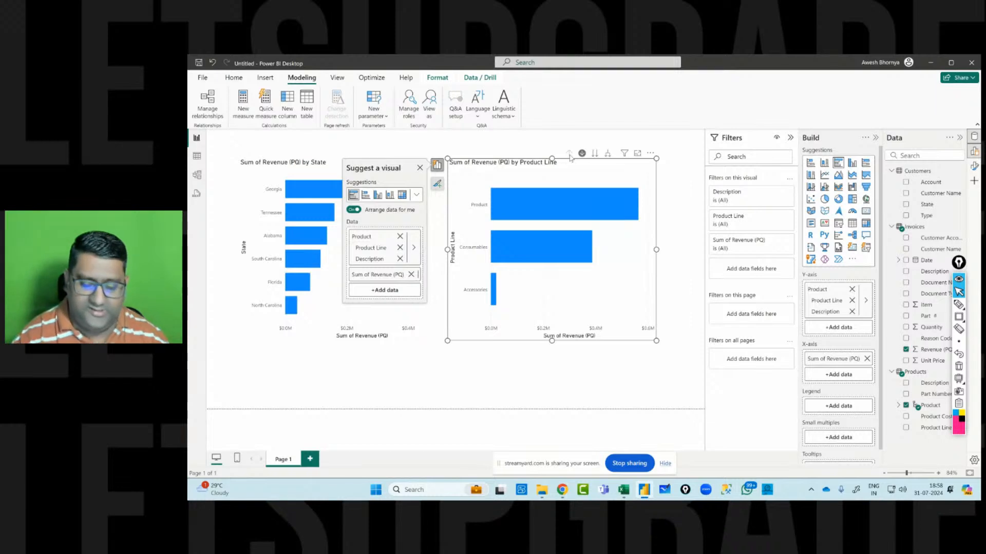
{"action": "left_click", "coordinate": [959, 305]}
{"action": "mouse_move", "coordinate": [520, 358]}
{"action": "left_mouse_down"}
{"action": "mouse_move", "coordinate": [525, 389]}
{"action": "mouse_move", "coordinate": [566, 380]}
{"action": "mouse_move", "coordinate": [563, 369]}
{"action": "left_mouse_up"}
{"action": "mouse_move", "coordinate": [568, 353]}
{"action": "left_mouse_down"}
{"action": "mouse_move", "coordinate": [584, 378]}
{"action": "mouse_move", "coordinate": [569, 376]}
{"action": "left_mouse_up"}
{"action": "left_click_drag", "start_coordinate": [525, 402], "coordinate": [637, 360]}
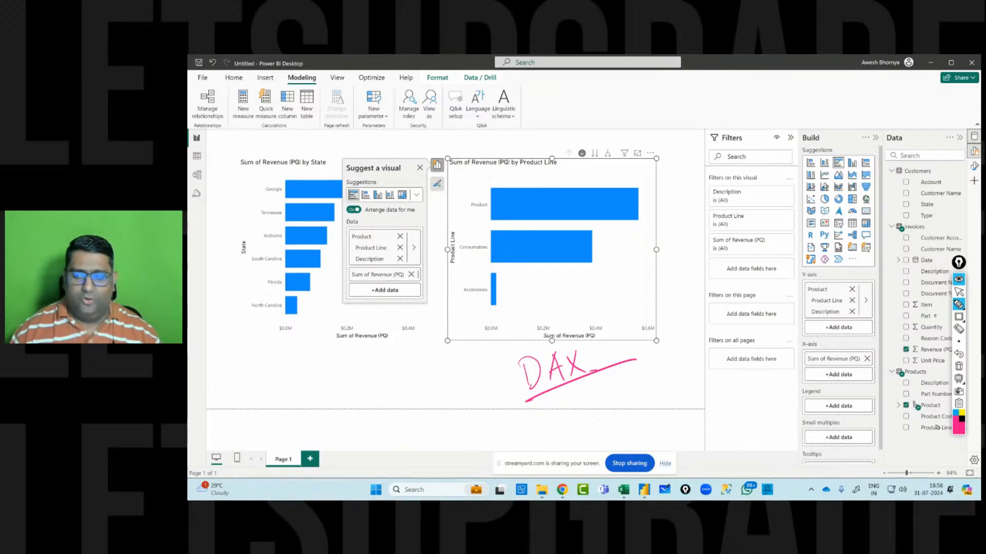
{"action": "left_click", "coordinate": [958, 366]}
{"action": "left_click", "coordinate": [958, 292]}
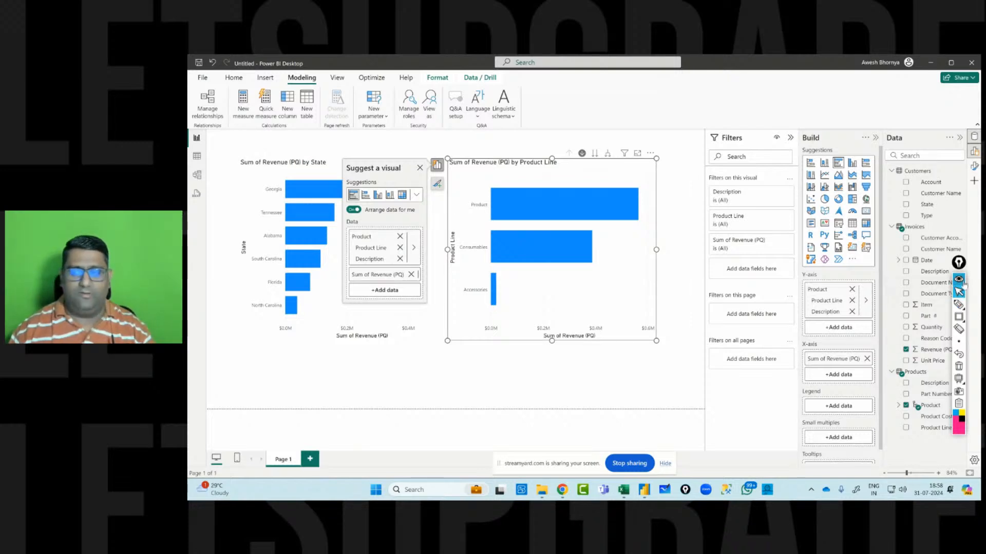
{"action": "left_click_drag", "start_coordinate": [959, 263], "coordinate": [687, 252]}
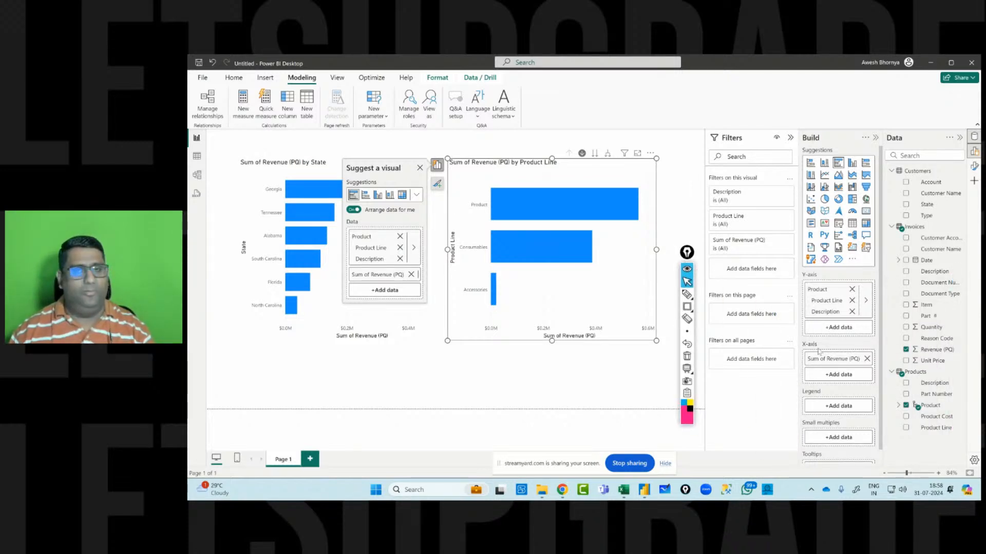
Select the Invoices table in the field list to bring up its contextual table tools.
{"action": "left_click", "coordinate": [919, 230]}
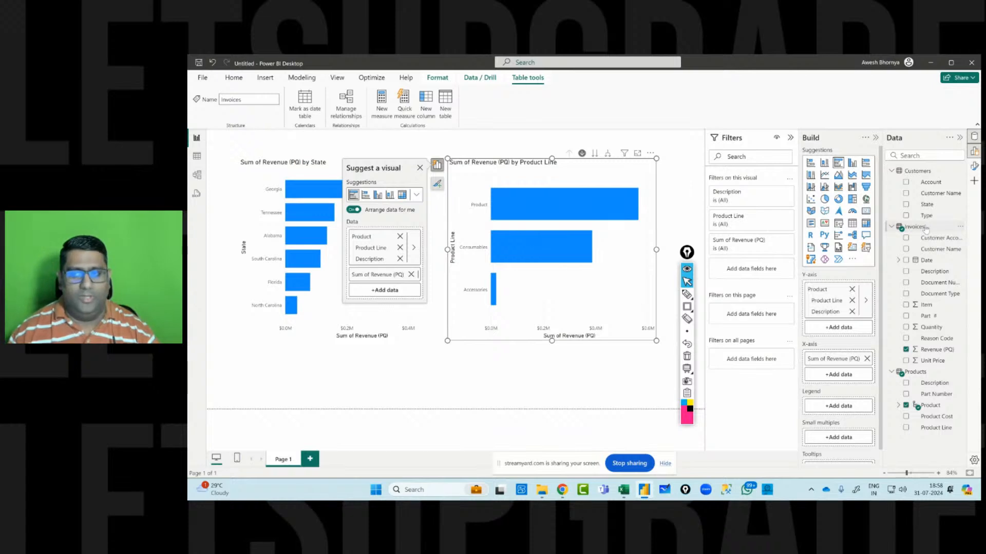
{"action": "right_click", "coordinate": [929, 228]}
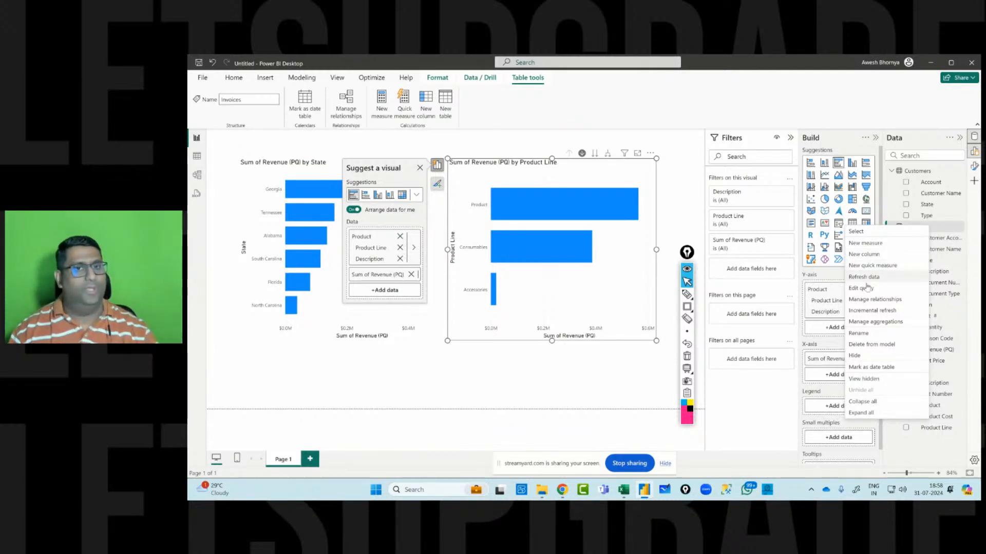
{"action": "left_click", "coordinate": [937, 231]}
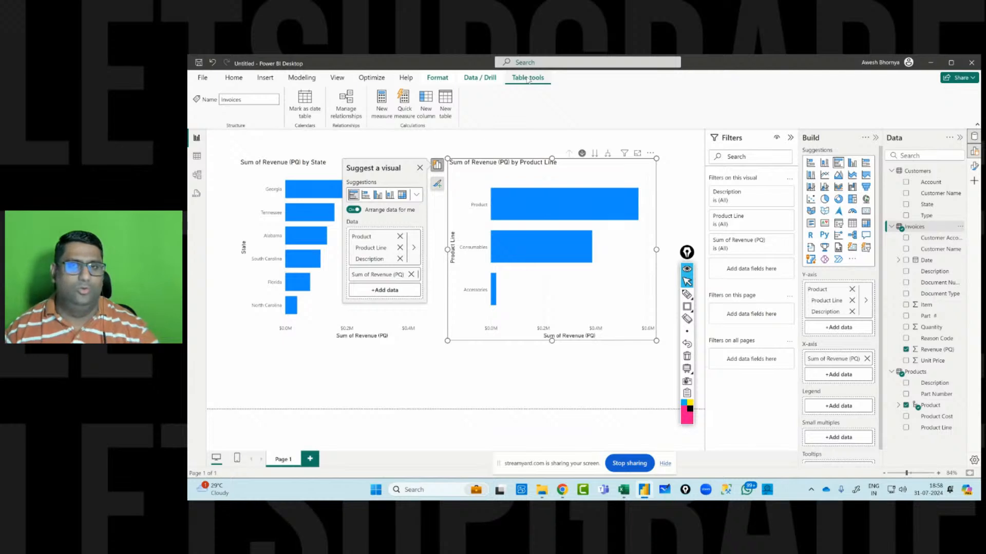
{"action": "left_click", "coordinate": [687, 295]}
{"action": "mouse_move", "coordinate": [573, 89]}
{"action": "left_mouse_down"}
{"action": "mouse_move", "coordinate": [573, 113]}
{"action": "mouse_move", "coordinate": [608, 110]}
{"action": "left_mouse_up"}
{"action": "mouse_move", "coordinate": [613, 87]}
{"action": "left_mouse_down"}
{"action": "mouse_move", "coordinate": [614, 108]}
{"action": "mouse_move", "coordinate": [633, 97]}
{"action": "left_mouse_up"}
{"action": "left_click_drag", "start_coordinate": [624, 105], "coordinate": [652, 109]}
{"action": "mouse_move", "coordinate": [651, 94]}
{"action": "left_mouse_down"}
{"action": "mouse_move", "coordinate": [642, 109]}
{"action": "mouse_move", "coordinate": [668, 112]}
{"action": "left_mouse_up"}
{"action": "mouse_move", "coordinate": [658, 102]}
{"action": "left_mouse_down"}
{"action": "mouse_move", "coordinate": [678, 92]}
{"action": "mouse_move", "coordinate": [690, 106]}
{"action": "mouse_move", "coordinate": [715, 102]}
{"action": "left_mouse_up"}
{"action": "mouse_move", "coordinate": [719, 71]}
{"action": "left_mouse_down"}
{"action": "mouse_move", "coordinate": [724, 101]}
{"action": "mouse_move", "coordinate": [676, 139]}
{"action": "left_mouse_up"}
{"action": "left_click", "coordinate": [734, 90]}
{"action": "mouse_move", "coordinate": [666, 128]}
{"action": "left_mouse_down"}
{"action": "mouse_move", "coordinate": [688, 120]}
{"action": "mouse_move", "coordinate": [717, 138]}
{"action": "left_mouse_up"}
{"action": "left_click_drag", "start_coordinate": [658, 156], "coordinate": [765, 122]}
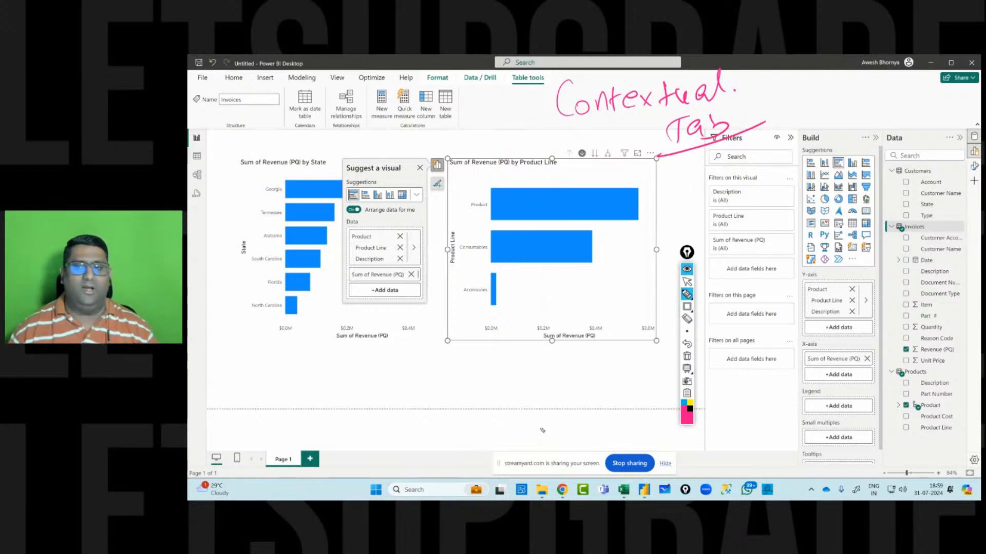
{"action": "left_click", "coordinate": [687, 281]}
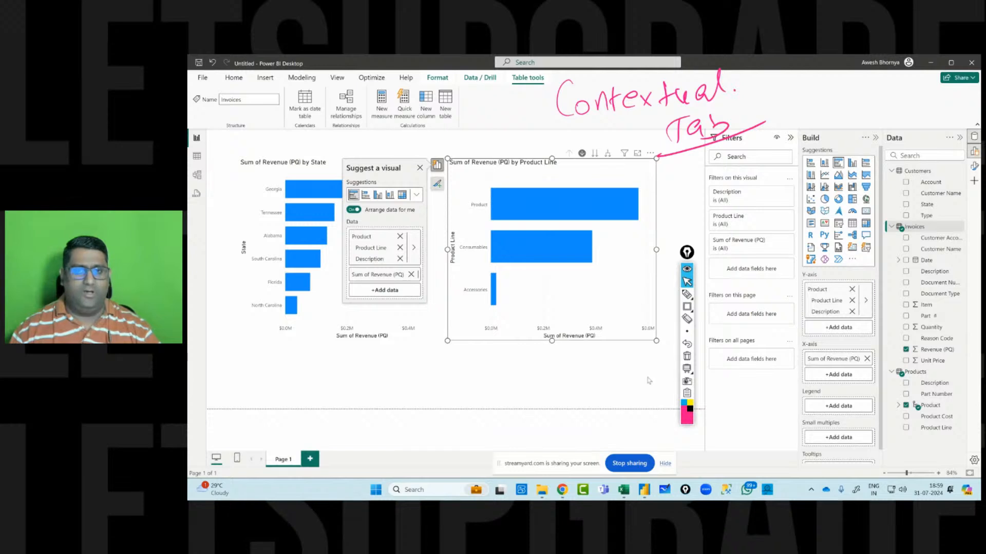
Compare the contextual tools offered for the empty canvas, the Product Line chart and the Invoices table.
{"action": "left_click", "coordinate": [663, 376]}
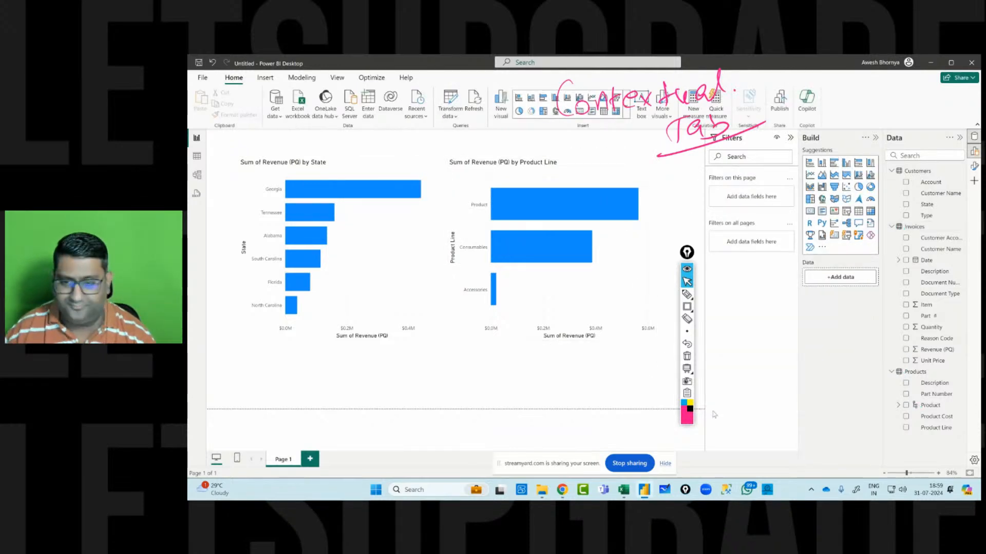
{"action": "left_click", "coordinate": [631, 252]}
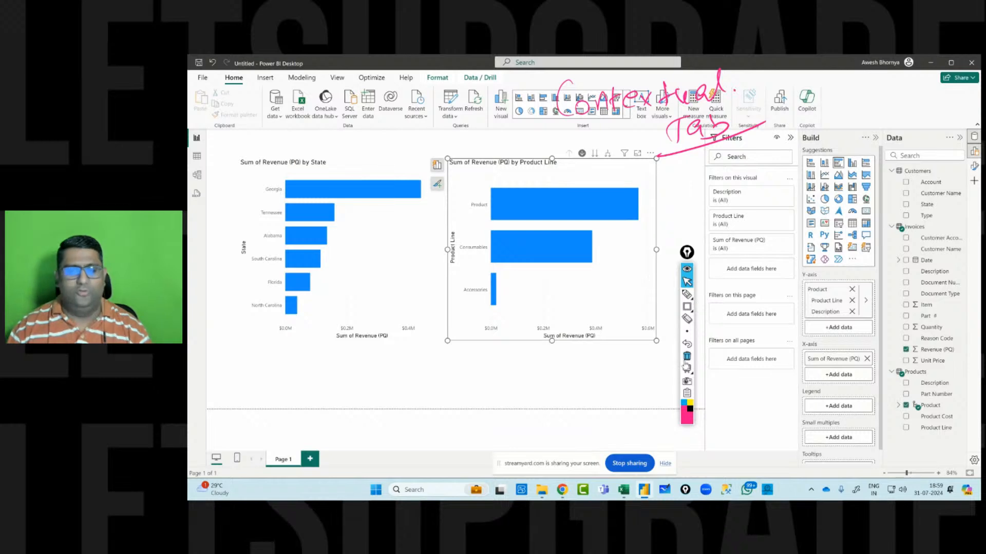
{"action": "left_click", "coordinate": [924, 231]}
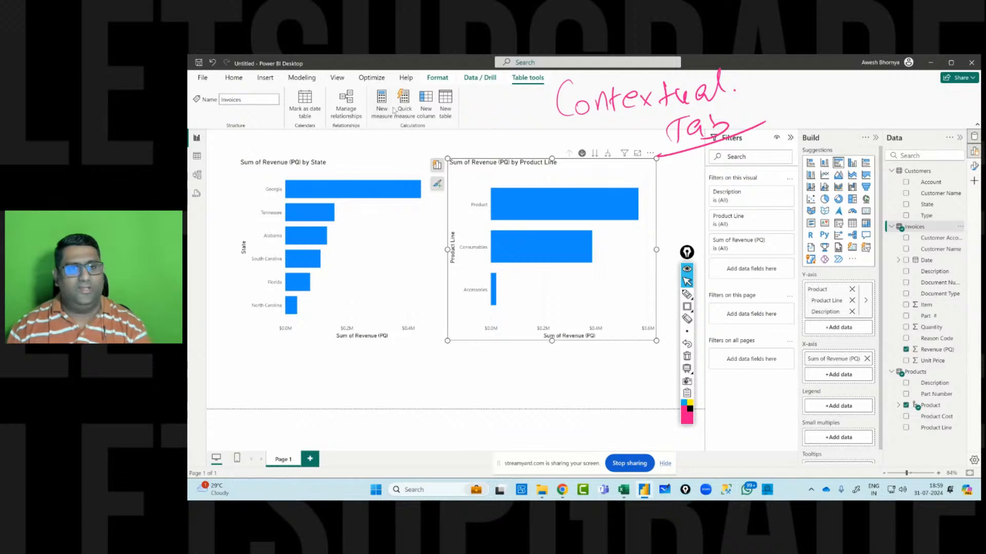
{"action": "left_click", "coordinate": [687, 307]}
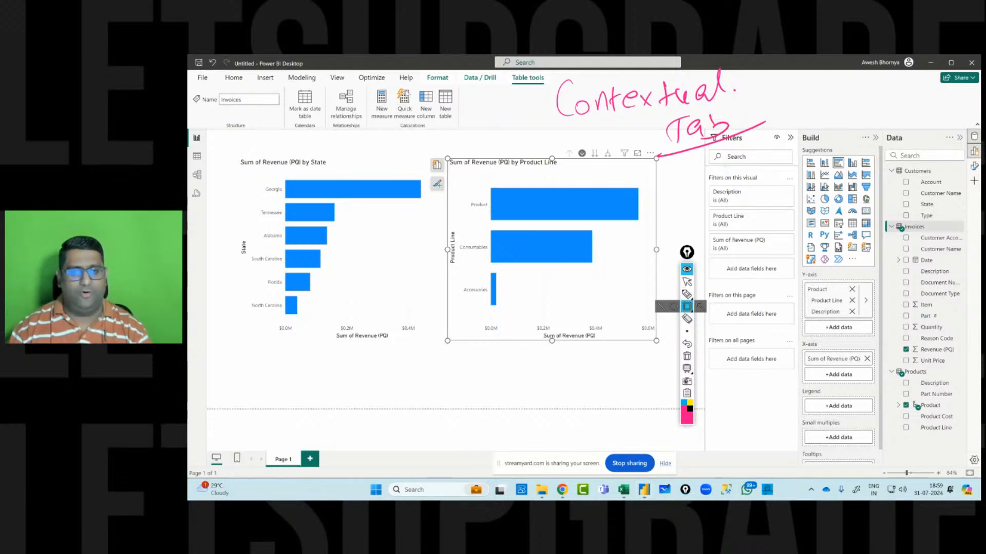
{"action": "left_click_drag", "start_coordinate": [365, 87], "coordinate": [462, 136]}
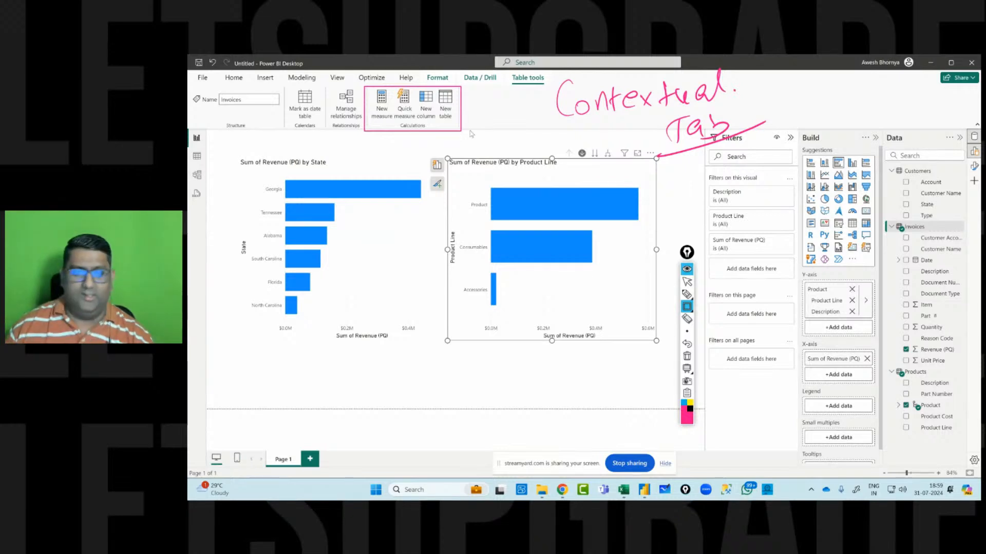
{"action": "left_click", "coordinate": [687, 357]}
{"action": "left_click", "coordinate": [687, 282]}
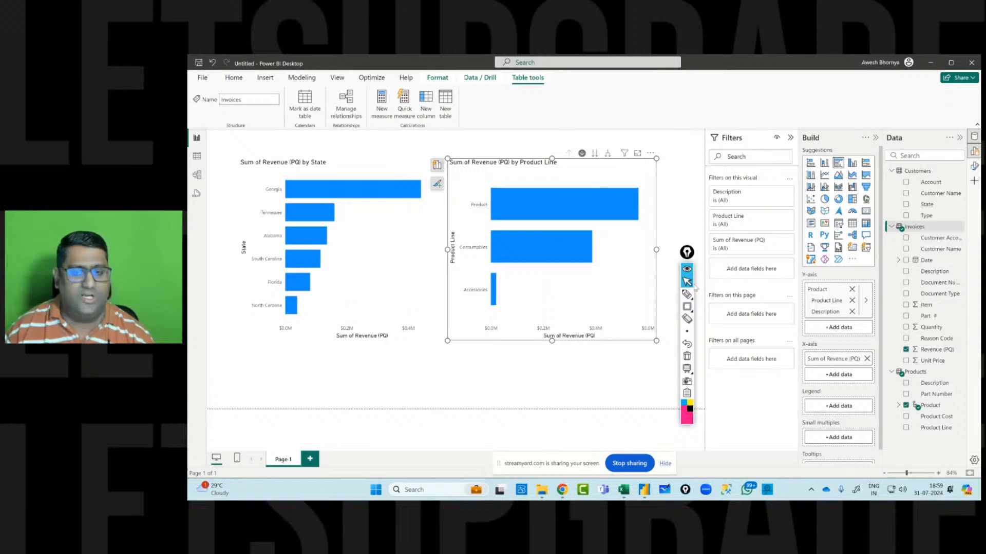
Switch to Model view and select the Invoices table to examine its properties.
{"action": "left_click", "coordinate": [197, 176]}
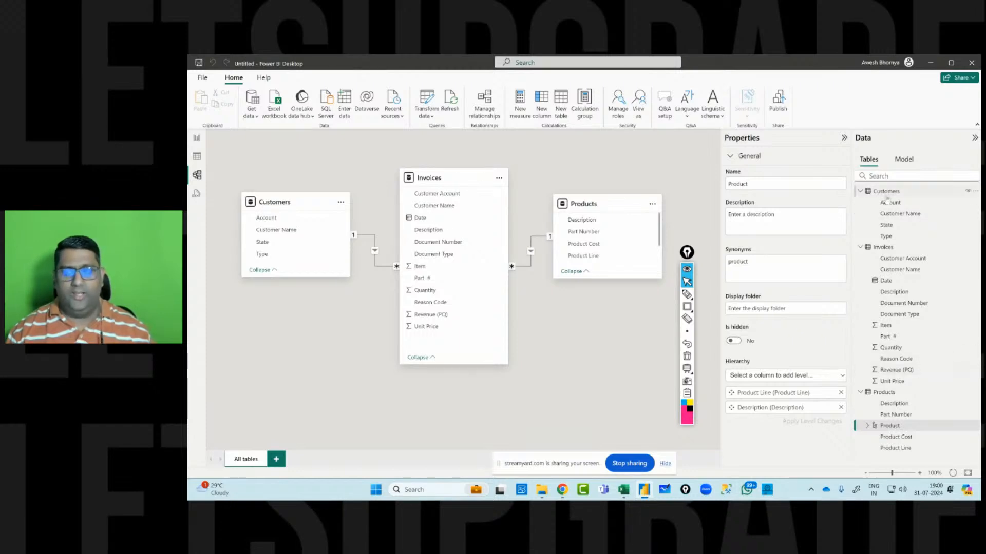
{"action": "left_click", "coordinate": [884, 248]}
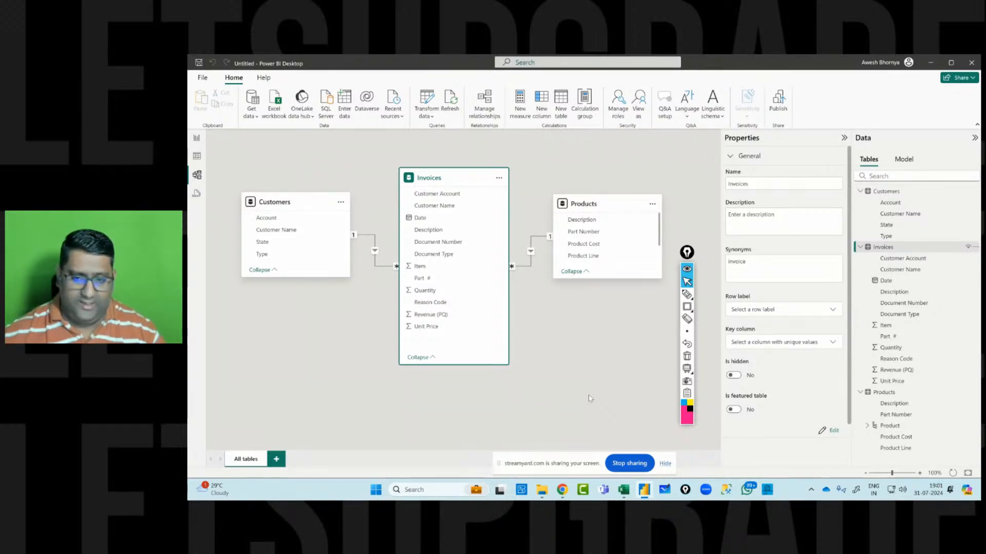
{"action": "left_click", "coordinate": [687, 369]}
{"action": "left_click", "coordinate": [686, 293]}
{"action": "mouse_move", "coordinate": [264, 174]}
{"action": "left_mouse_down"}
{"action": "mouse_move", "coordinate": [279, 322]}
{"action": "mouse_move", "coordinate": [374, 165]}
{"action": "mouse_move", "coordinate": [291, 328]}
{"action": "left_mouse_up"}
{"action": "left_click_drag", "start_coordinate": [301, 194], "coordinate": [295, 215]}
{"action": "left_click_drag", "start_coordinate": [305, 202], "coordinate": [314, 214]}
{"action": "mouse_move", "coordinate": [315, 187]}
{"action": "left_mouse_down"}
{"action": "mouse_move", "coordinate": [333, 228]}
{"action": "mouse_move", "coordinate": [339, 196]}
{"action": "left_mouse_up"}
{"action": "left_click", "coordinate": [340, 200]}
{"action": "left_click_drag", "start_coordinate": [345, 198], "coordinate": [380, 191]}
{"action": "mouse_move", "coordinate": [505, 169]}
{"action": "left_mouse_down"}
{"action": "mouse_move", "coordinate": [511, 318]}
{"action": "mouse_move", "coordinate": [502, 313]}
{"action": "left_mouse_up"}
{"action": "mouse_move", "coordinate": [531, 179]}
{"action": "left_mouse_down"}
{"action": "mouse_move", "coordinate": [559, 196]}
{"action": "mouse_move", "coordinate": [579, 190]}
{"action": "left_mouse_up"}
{"action": "right_click", "coordinate": [579, 190]}
{"action": "mouse_move", "coordinate": [310, 235]}
{"action": "left_mouse_down"}
{"action": "mouse_move", "coordinate": [313, 252]}
{"action": "mouse_move", "coordinate": [340, 251]}
{"action": "mouse_move", "coordinate": [339, 268]}
{"action": "left_mouse_up"}
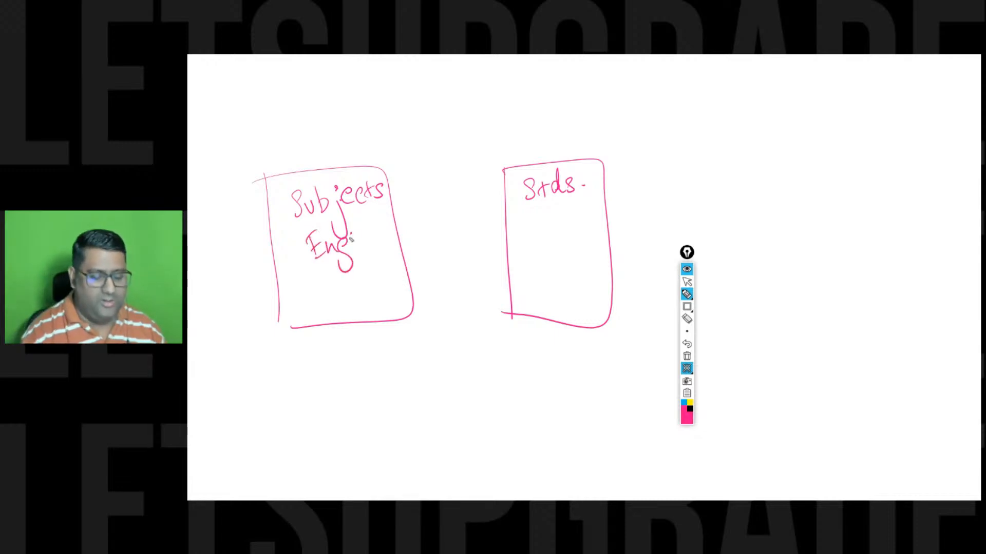